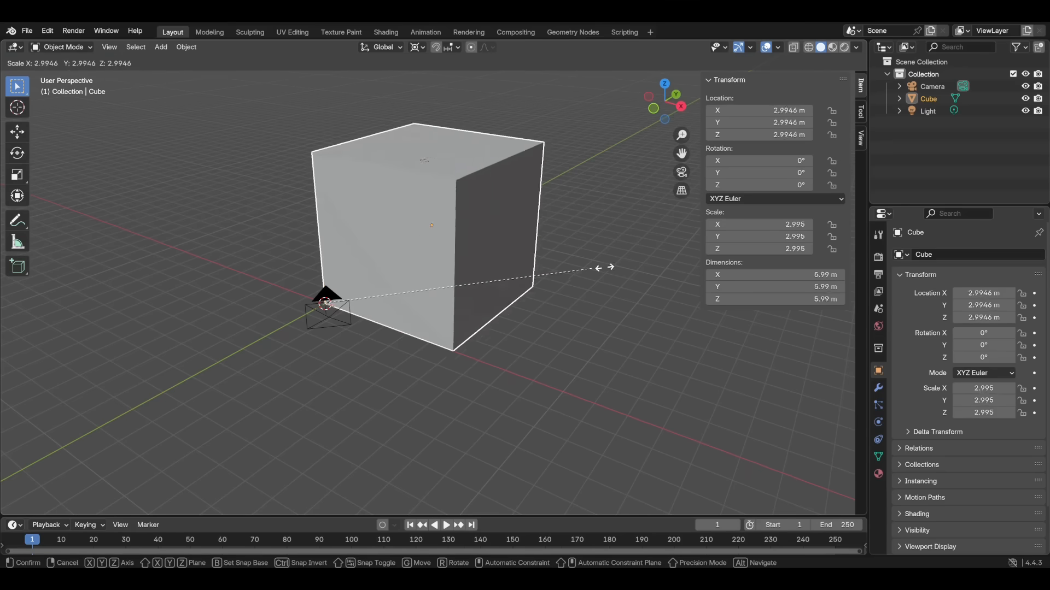
# - Scale the cube uniformly from the origin to about 10.1 m per side and stretch it along X to about 29 m
pyautogui.click(773, 248)
pyautogui.scroll(-8, 529, 336)
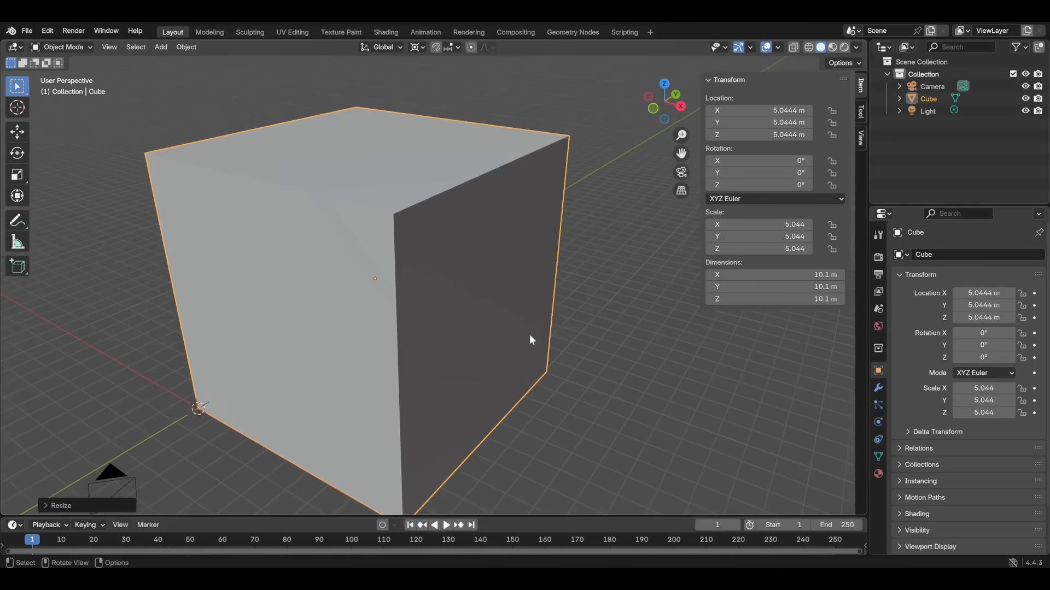
pyautogui.press('s')
pyautogui.press('x')
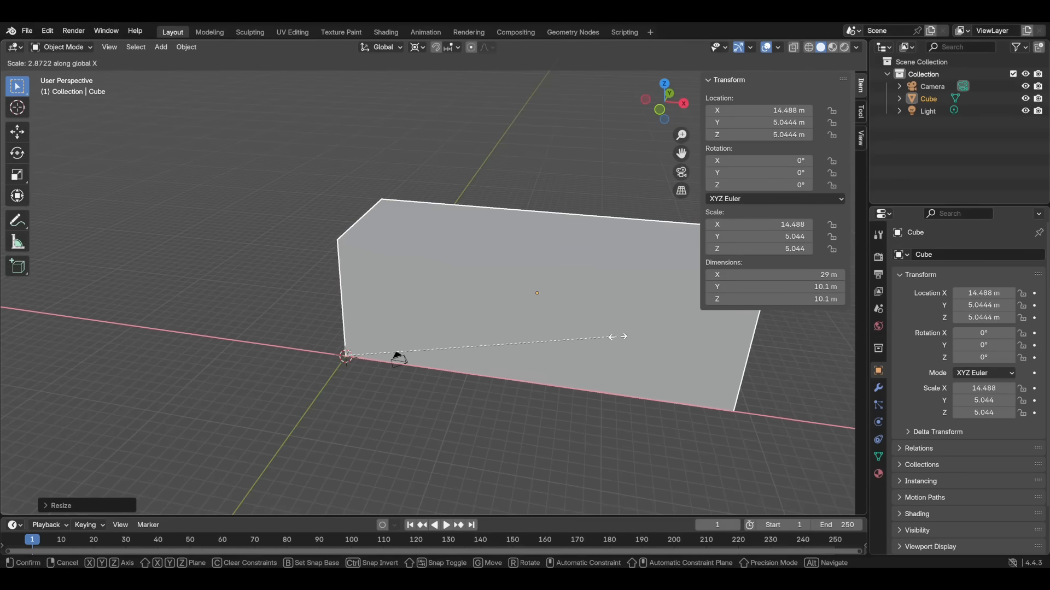
pyautogui.click(618, 345)
pyautogui.press('KP_Decimal')
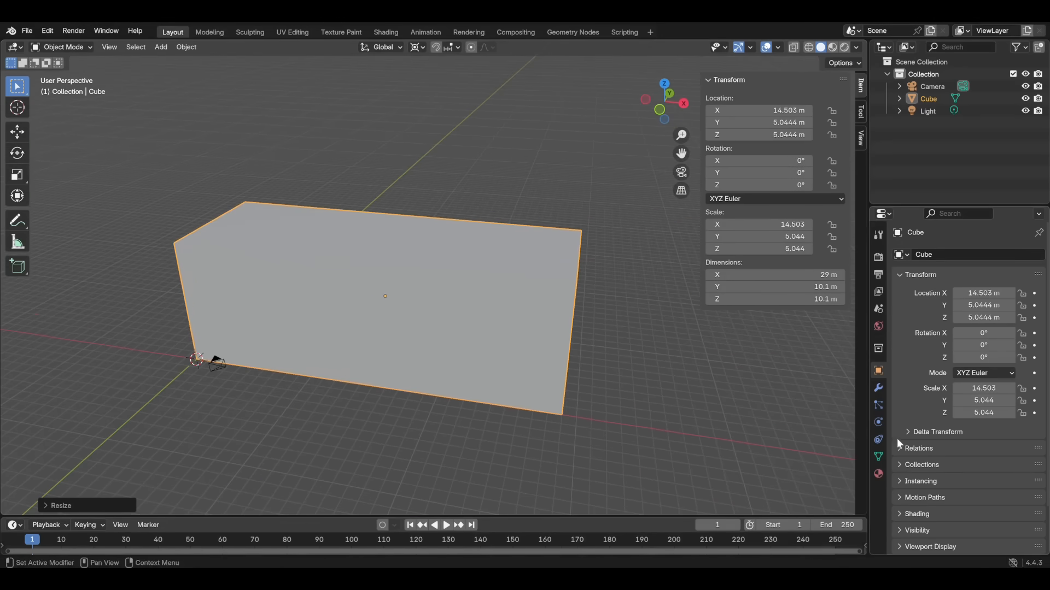
# - Enable Doriflow physics on the stretched box and assign it as the Domain
pyautogui.click(878, 422)
pyautogui.click(994, 363)
pyautogui.click(952, 401)
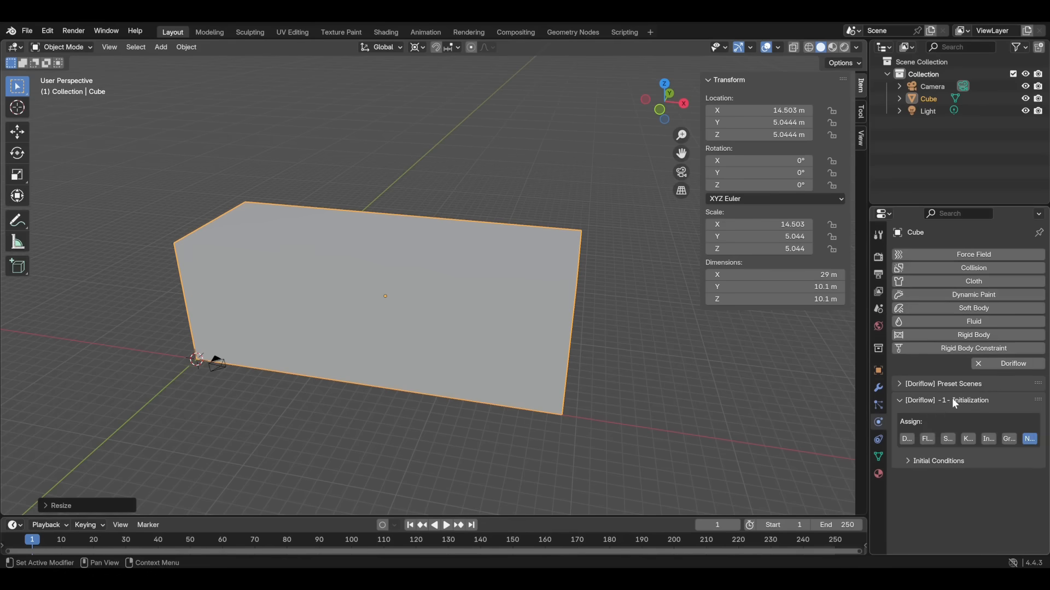
pyautogui.click(906, 439)
pyautogui.moveTo(429, 353); pyautogui.dragTo(464, 276, button='middle')
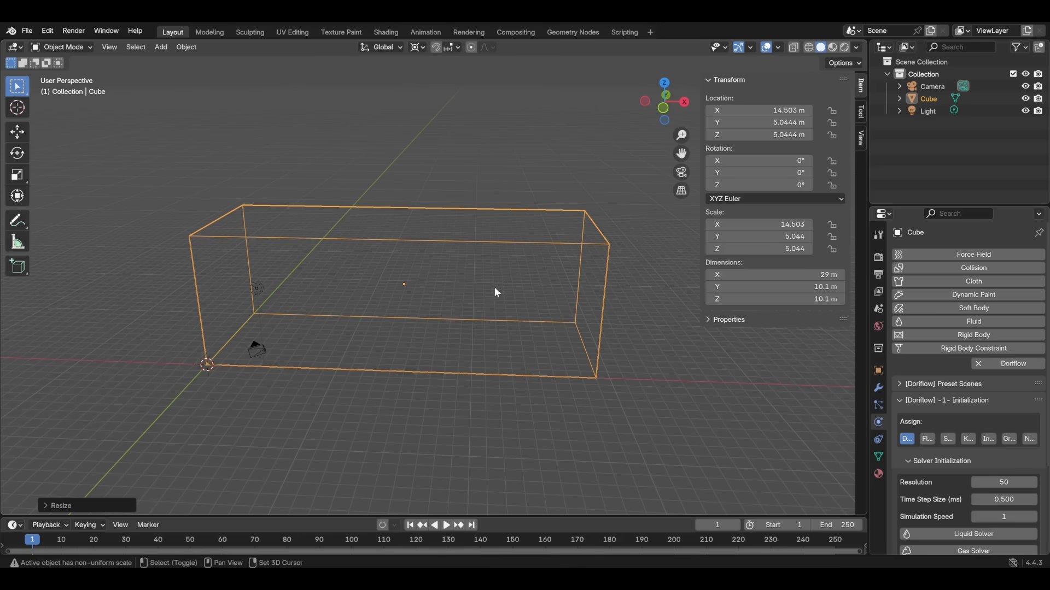
# - Duplicate the domain box in place and scale the copy to about 4.34 m along Z and 10 m along X
pyautogui.hotkey('shift', 'd')
pyautogui.press('Escape')
pyautogui.press('s')
pyautogui.press('z')
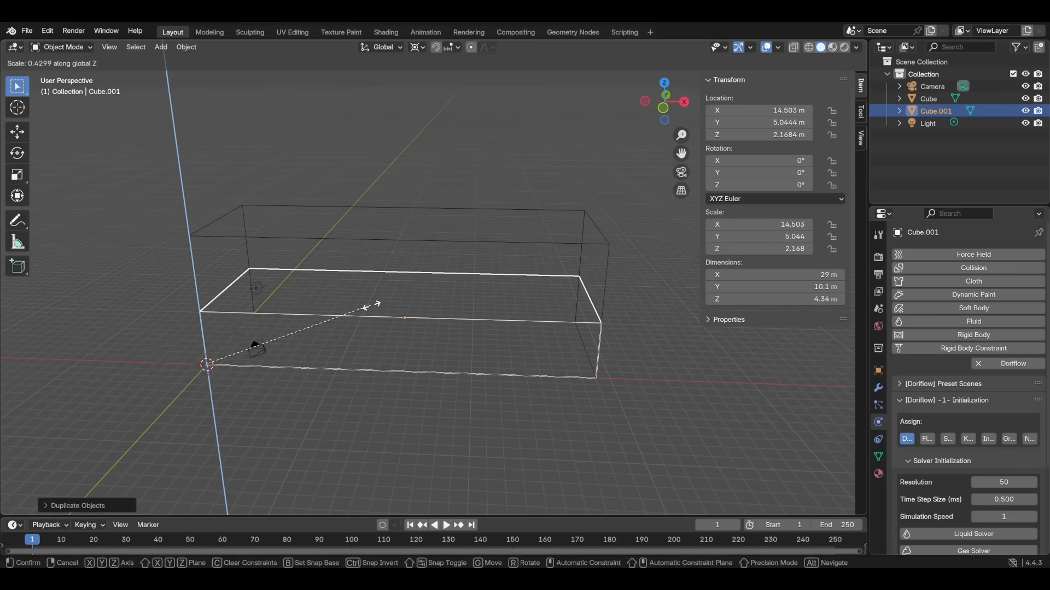
pyautogui.click(375, 304)
pyautogui.press('s')
pyautogui.press('x')
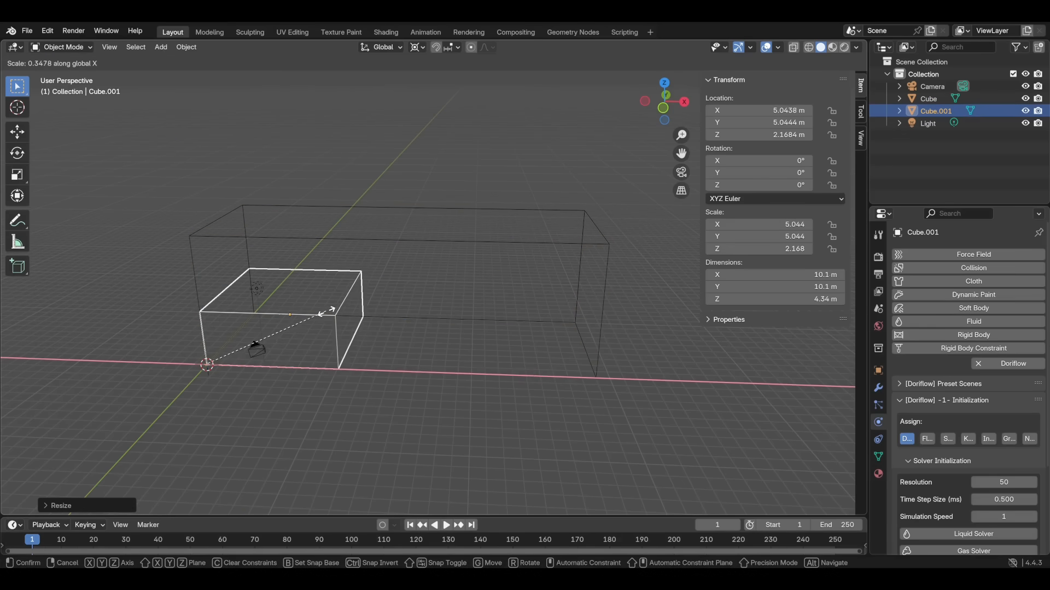
pyautogui.click(336, 313)
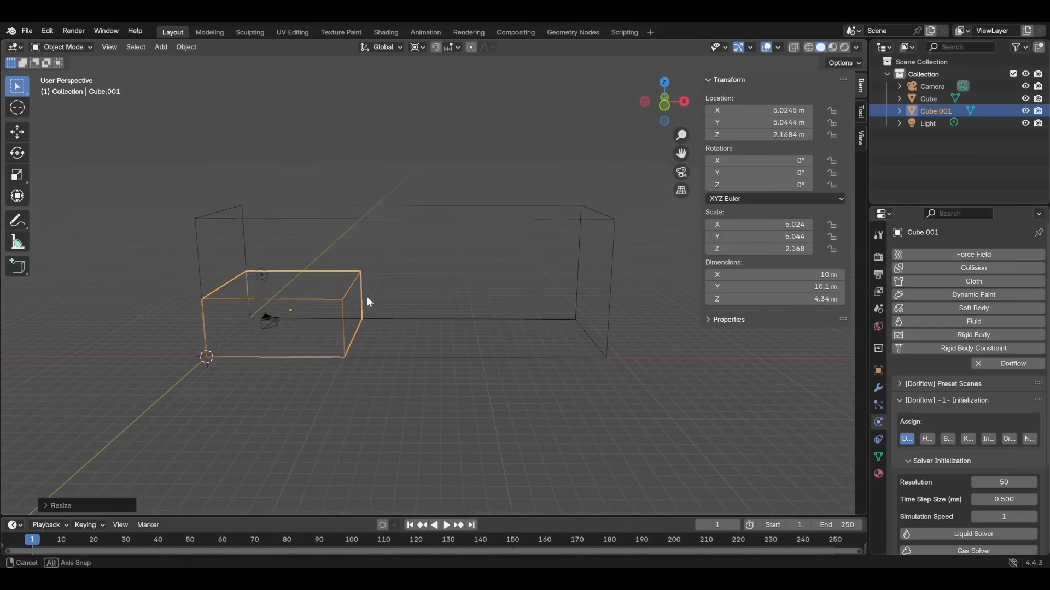
# - Bevel the upper edge of the small box's inner end across its full height and length to form a sloped ramp
pyautogui.press('Tab')
pyautogui.click(107, 47)
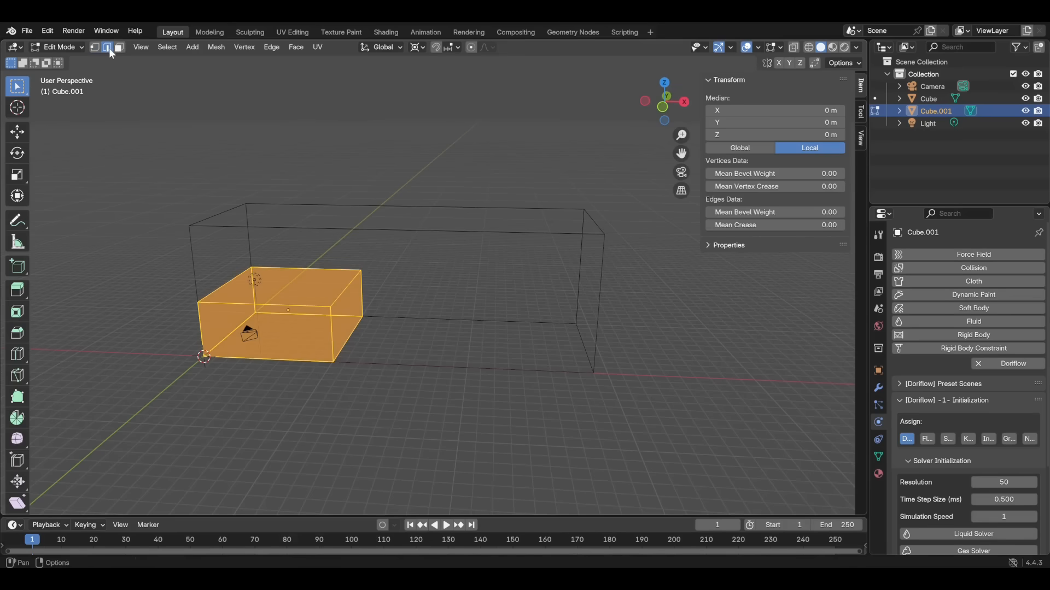
pyautogui.click(347, 286)
pyautogui.hotkey('ctrl', 'b')
pyautogui.click(408, 344)
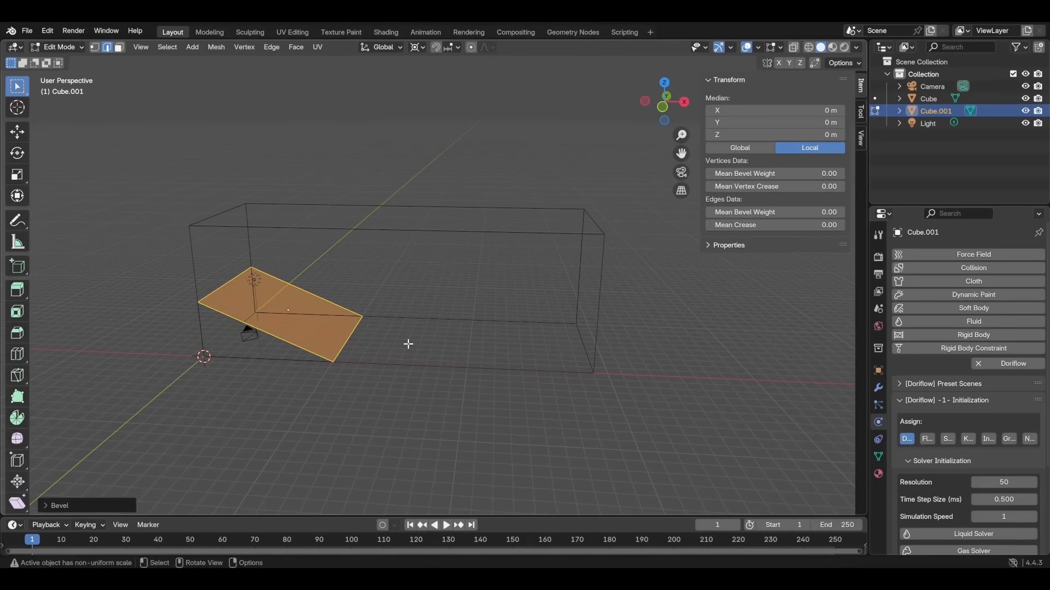
pyautogui.press('Tab')
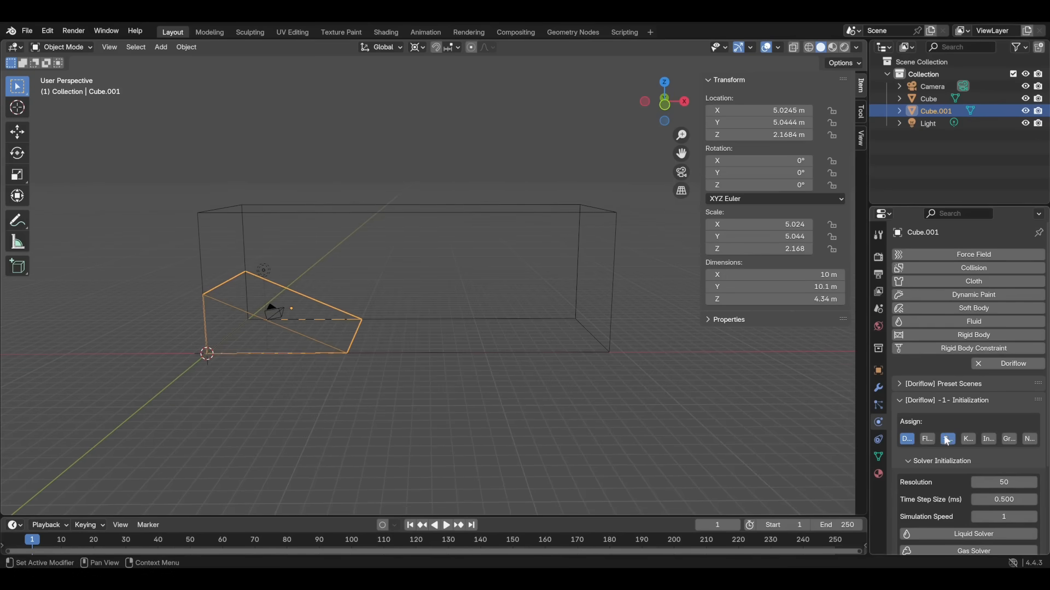
# - Assign the ramp as a Doriflow Solid and turn off Floating
pyautogui.click(944, 439)
pyautogui.moveTo(868, 376); pyautogui.dragTo(799, 375)
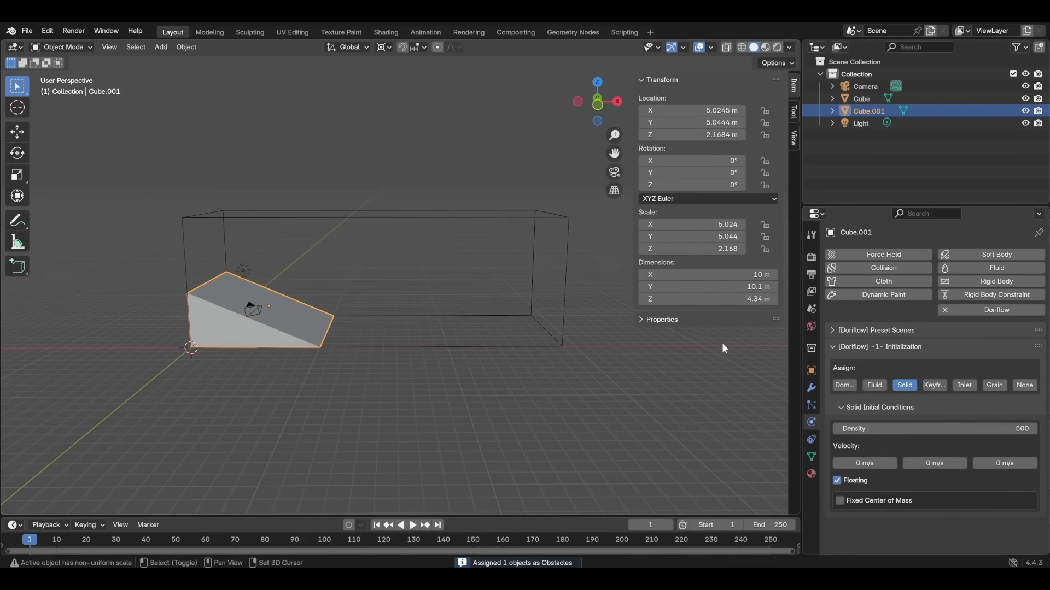
pyautogui.click(854, 481)
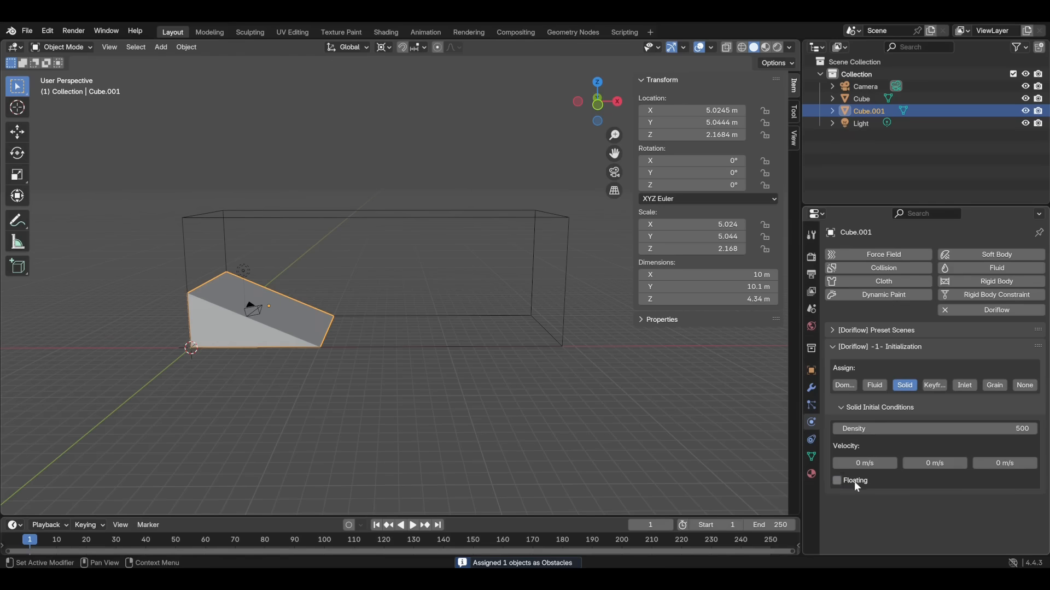
# - Duplicate the domain box in place and scale the copy to about 3.02 m along Z and 4.57 m along X
pyautogui.click(336, 220)
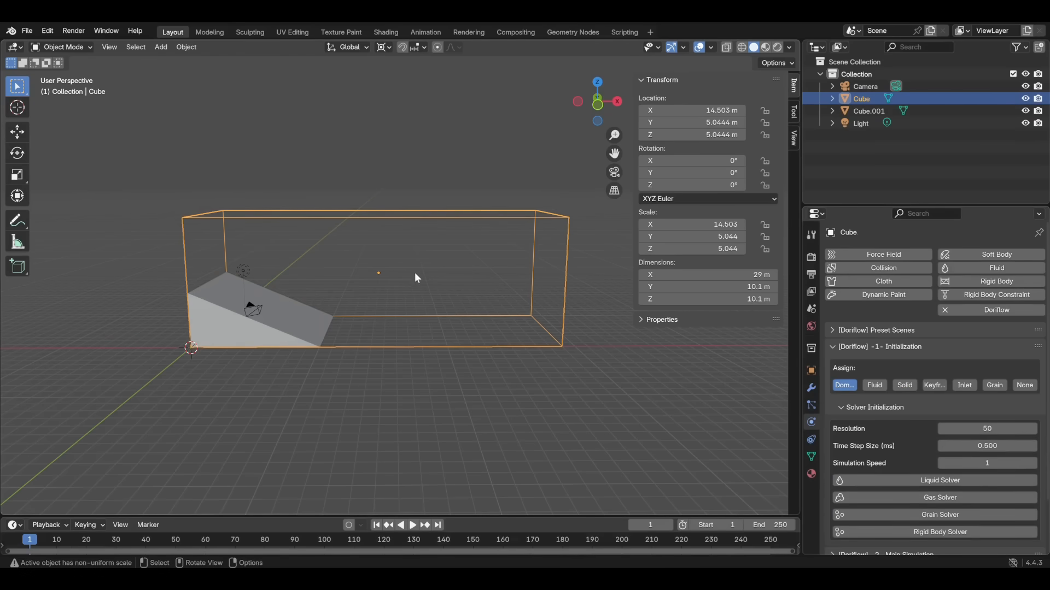
pyautogui.hotkey('shift', 'd')
pyautogui.press('Escape')
pyautogui.press('s')
pyautogui.press('z')
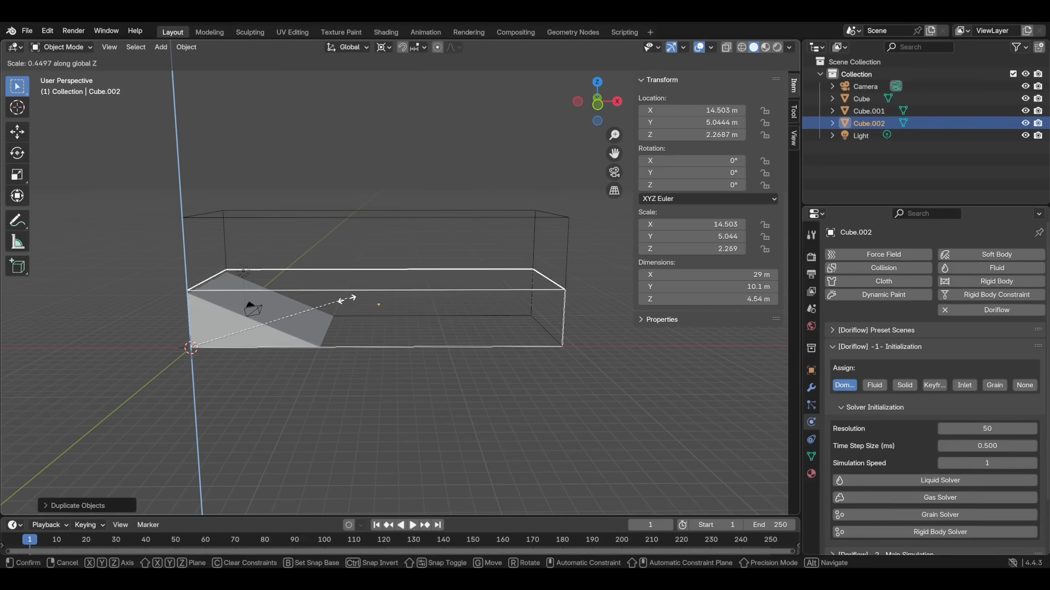
pyautogui.click(299, 328)
pyautogui.press('s')
pyautogui.press('x')
pyautogui.click(239, 330)
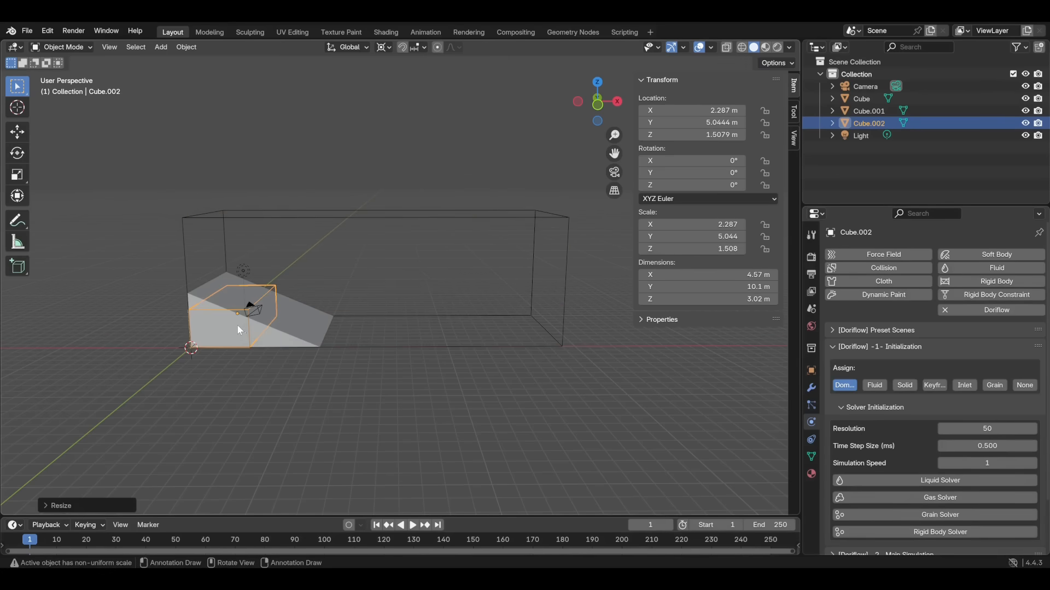
# - In the front view, move the new block above the ramp to about X 6.33 m, Z 5.15 m
pyautogui.click(601, 107)
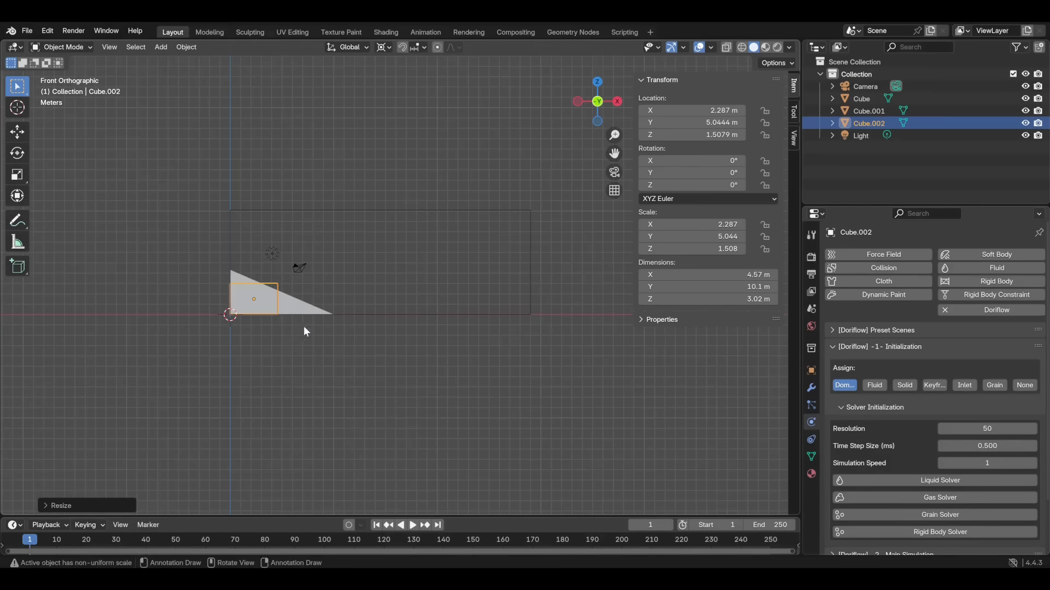
pyautogui.press('g')
pyautogui.click(322, 270)
pyautogui.moveTo(330, 274); pyautogui.dragTo(450, 283, button='middle')
# - Switch the pivot to Individual Origins and narrow the block above the ramp along Y to about 5.26 m
pyautogui.click(385, 47)
pyautogui.click(401, 104)
pyautogui.moveTo(410, 221); pyautogui.dragTo(400, 225, button='middle')
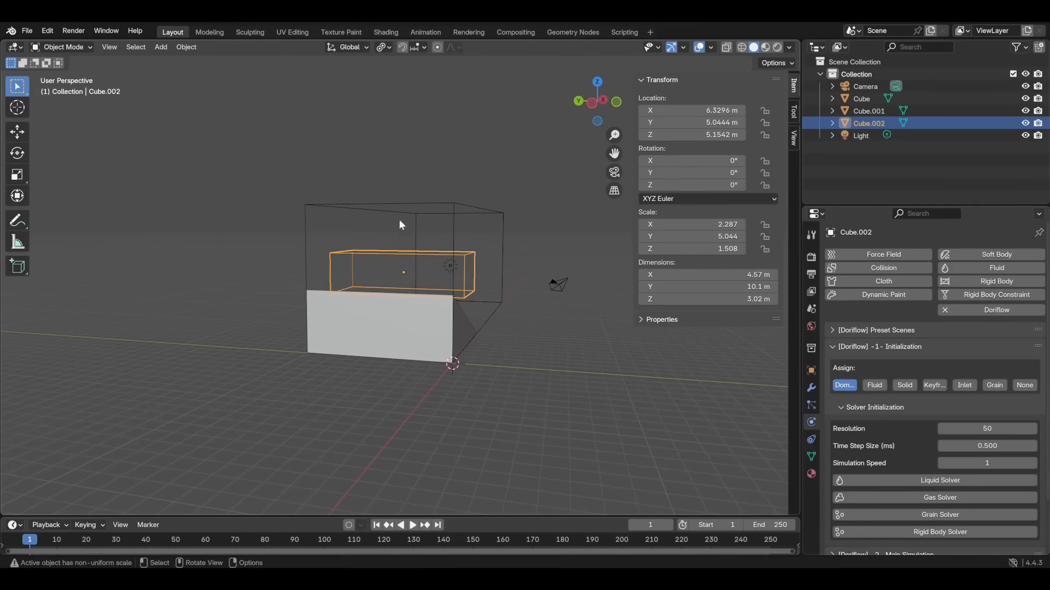
pyautogui.press('s')
pyautogui.press('y')
pyautogui.click(463, 297)
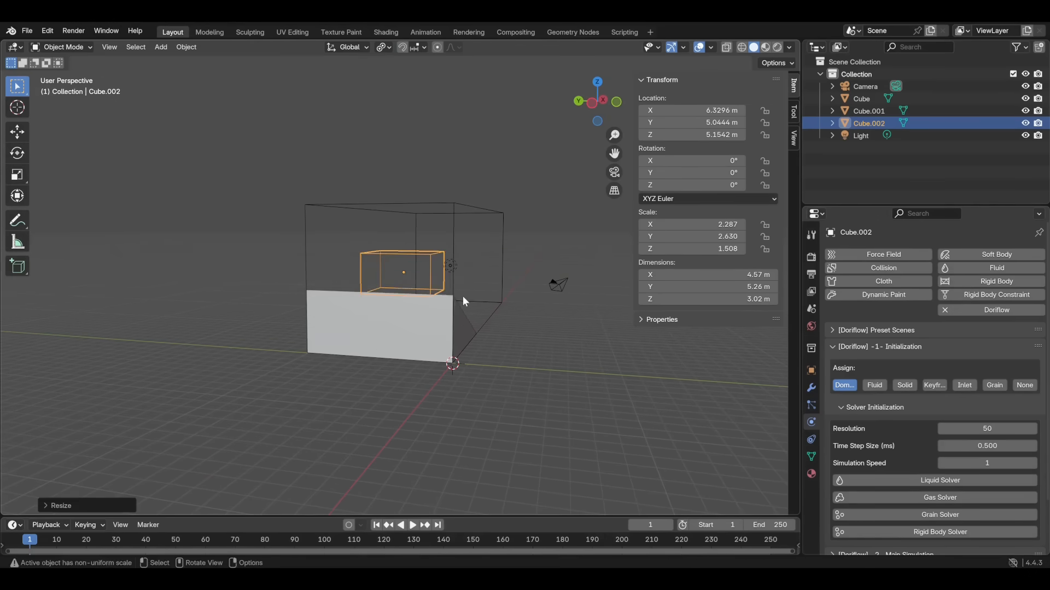
pyautogui.moveTo(462, 296); pyautogui.dragTo(373, 289, button='middle')
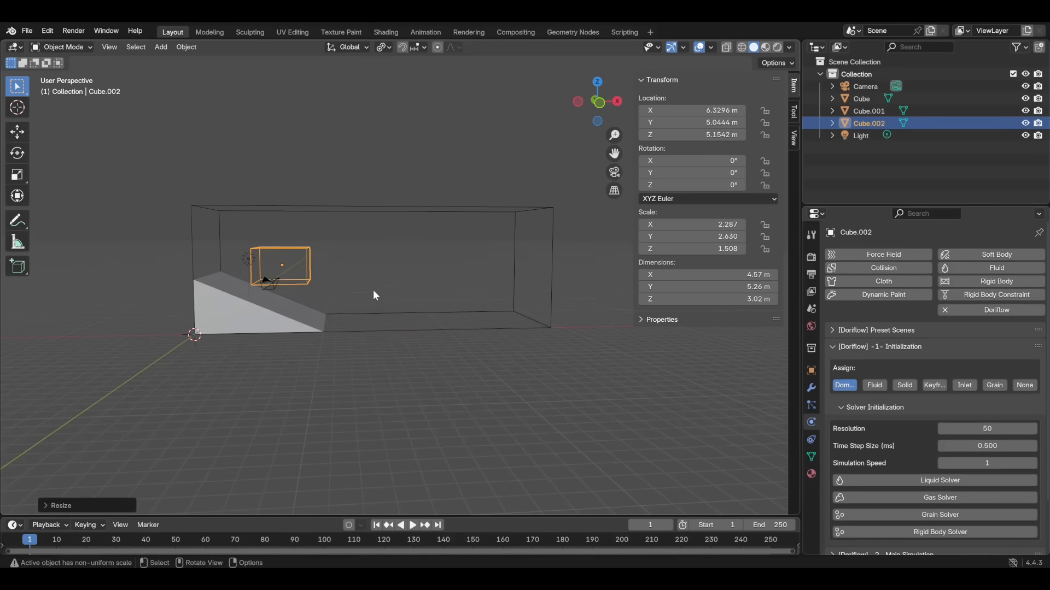
# - Set the pivot to 3D Cursor and stretch the domain box upward along Z to about 14.2 m
pyautogui.click(384, 212)
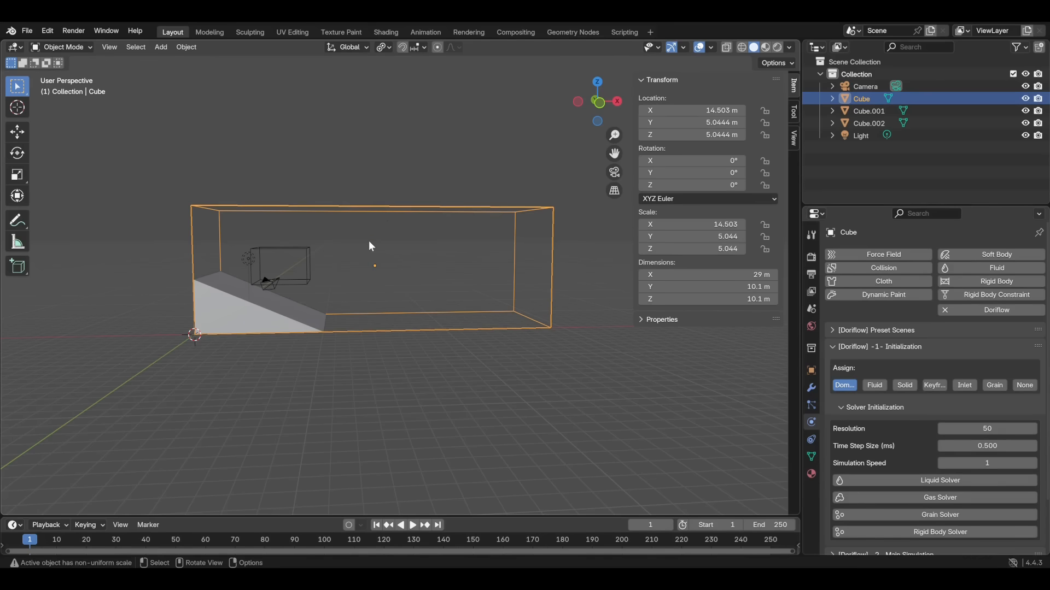
pyautogui.press('s')
pyautogui.press('z')
pyautogui.rightClick(378, 185)
pyautogui.click(383, 48)
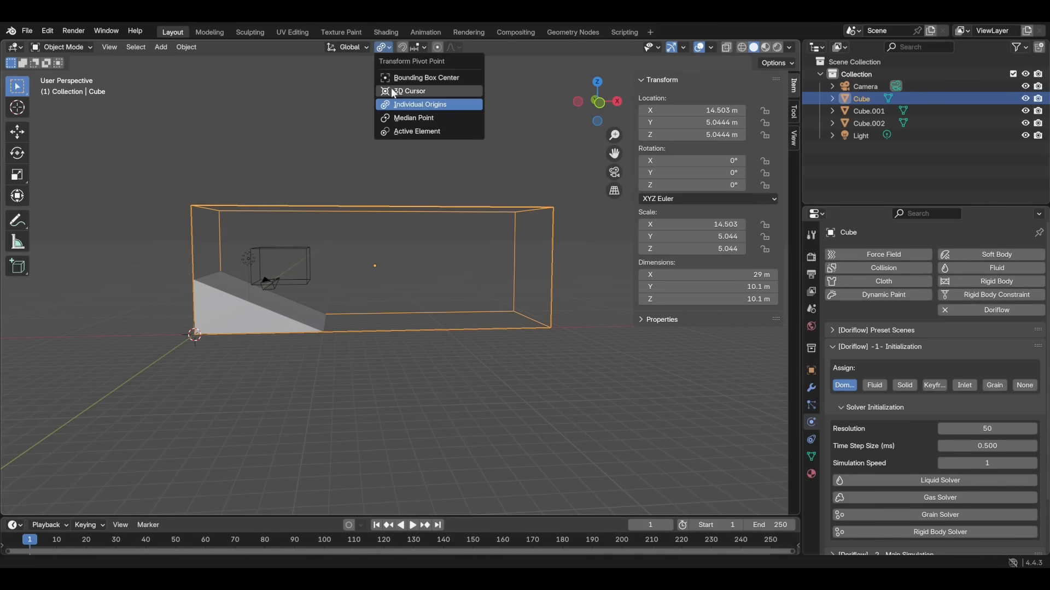
pyautogui.click(394, 90)
pyautogui.press('s')
pyautogui.click(367, 138)
# - Duplicate the block above the ramp and move the copy about 3.7 m up along Z
pyautogui.click(303, 256)
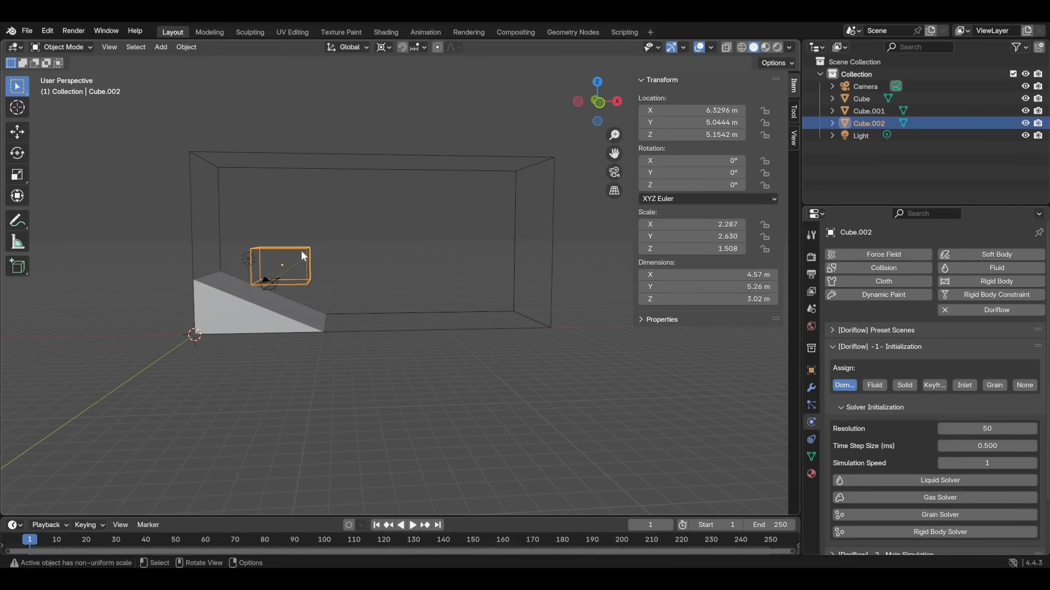
pyautogui.hotkey('shift', 'd')
pyautogui.press('z')
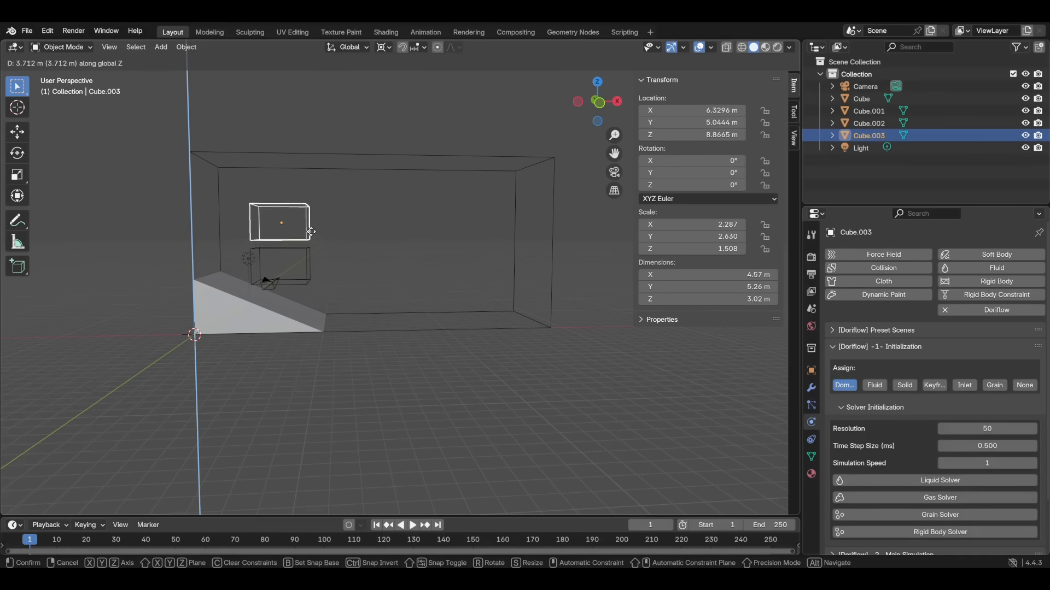
pyautogui.click(321, 247)
# - Shrink the upper block about its own origin to about 3.09 × 3.55 × 2.04 m and assign it as a Doriflow Solid
pyautogui.click(384, 47)
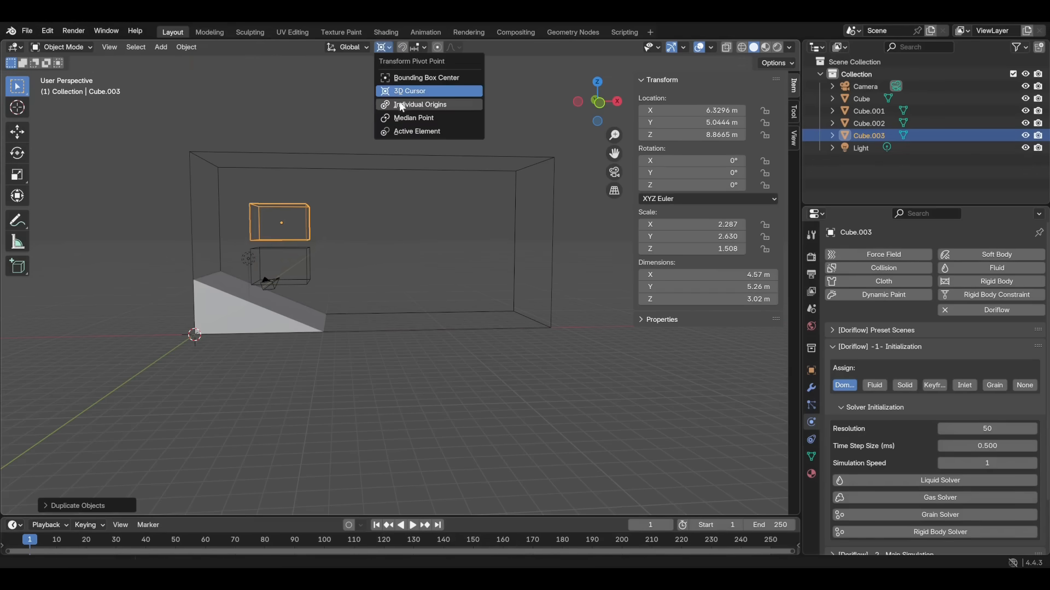
pyautogui.click(402, 105)
pyautogui.press('s')
pyautogui.click(378, 260)
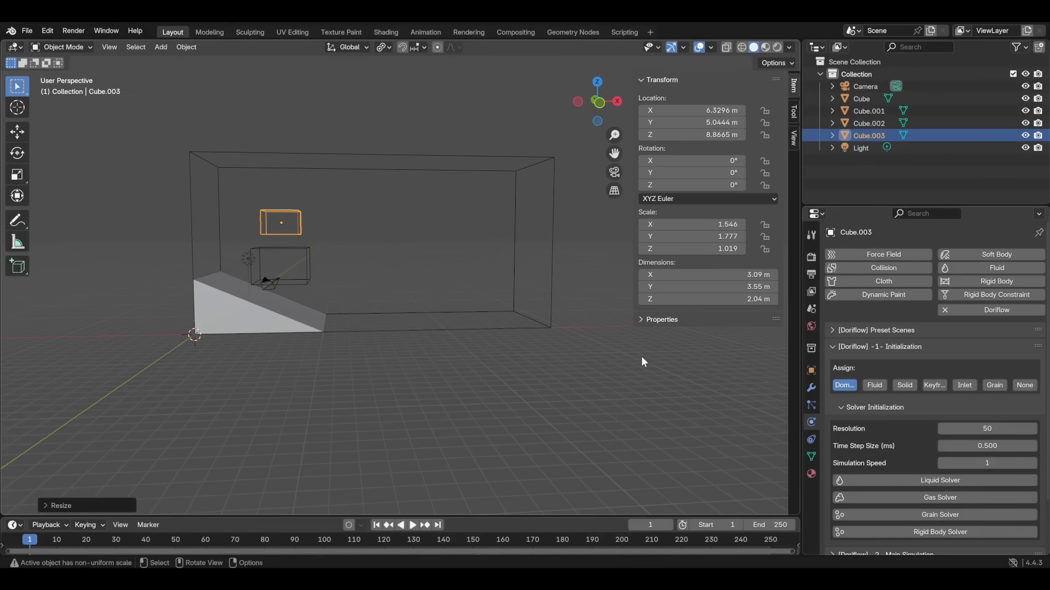
pyautogui.click(903, 386)
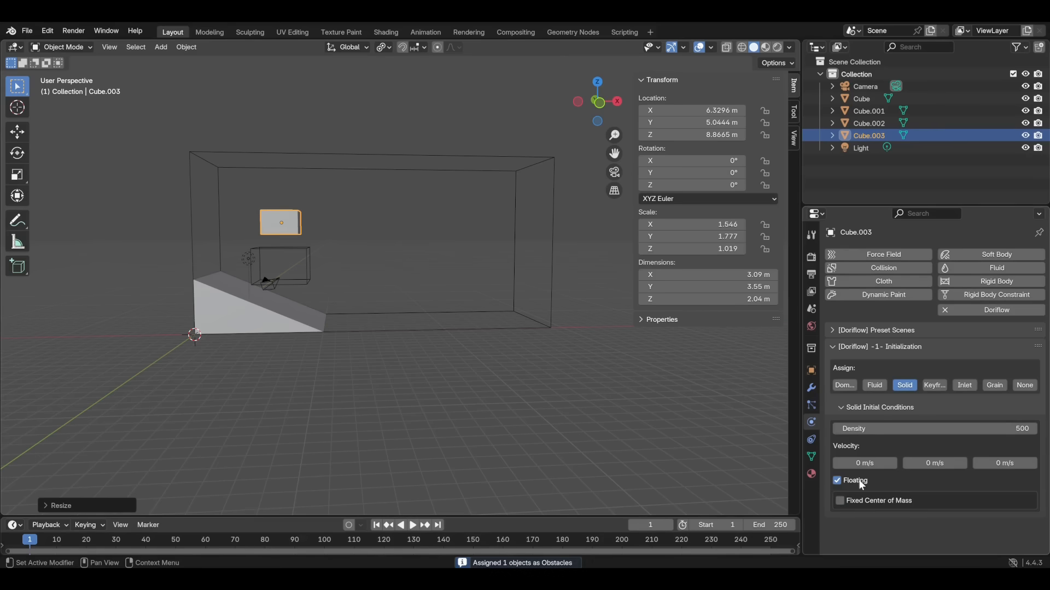
pyautogui.moveTo(361, 283)
pyautogui.mouseDown(button='middle')
pyautogui.moveTo(386, 285)
pyautogui.moveTo(363, 287)
pyautogui.mouseUp(button='middle')
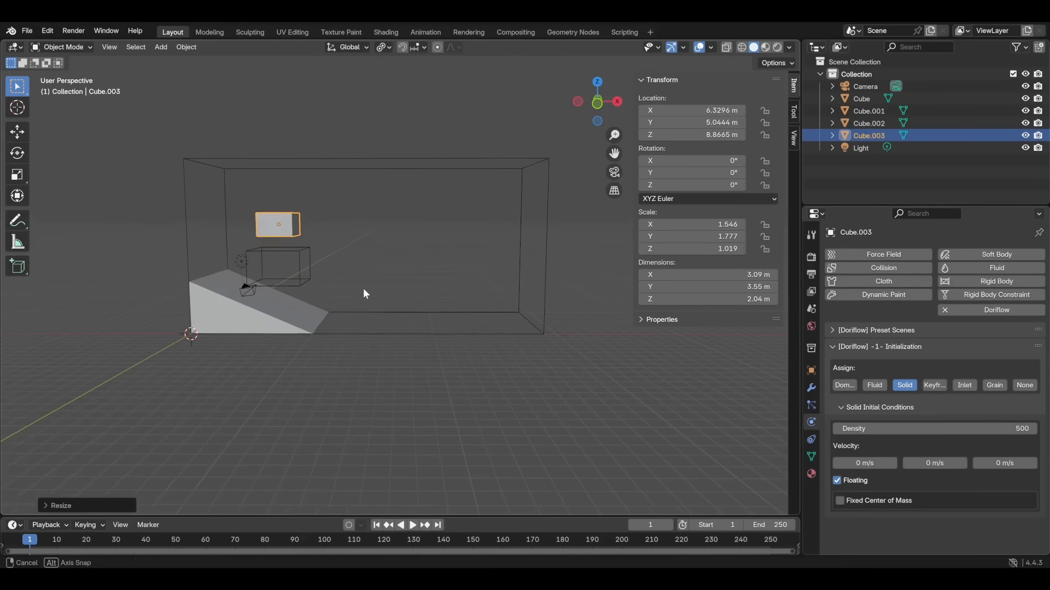
# - Duplicate the domain box in place
pyautogui.click(517, 306)
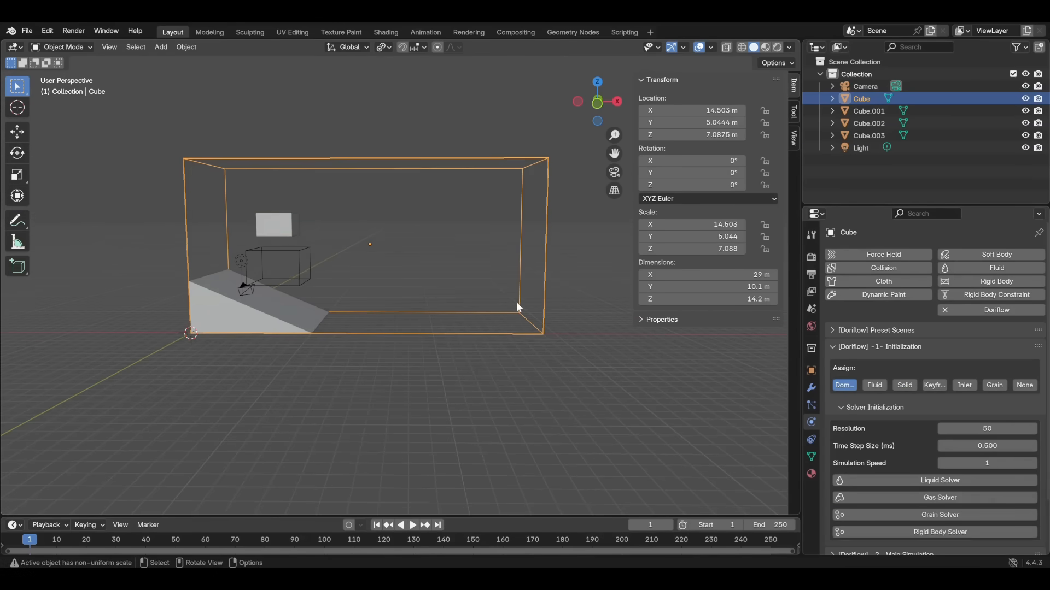
pyautogui.hotkey('shift', 'd')
pyautogui.rightClick(562, 187)
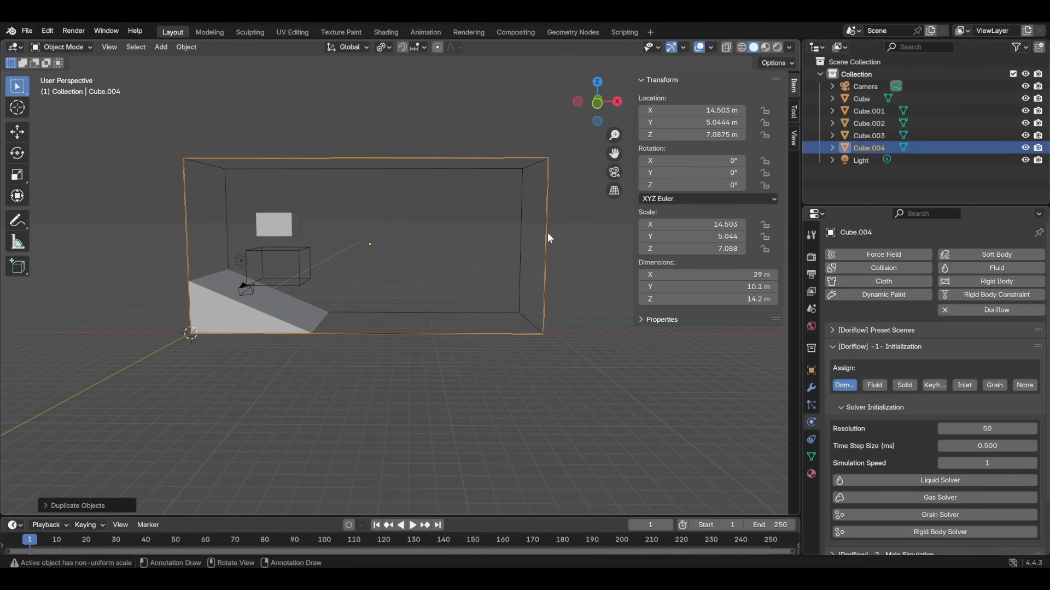
pyautogui.press('x')
pyautogui.press('s')
pyautogui.press('x')
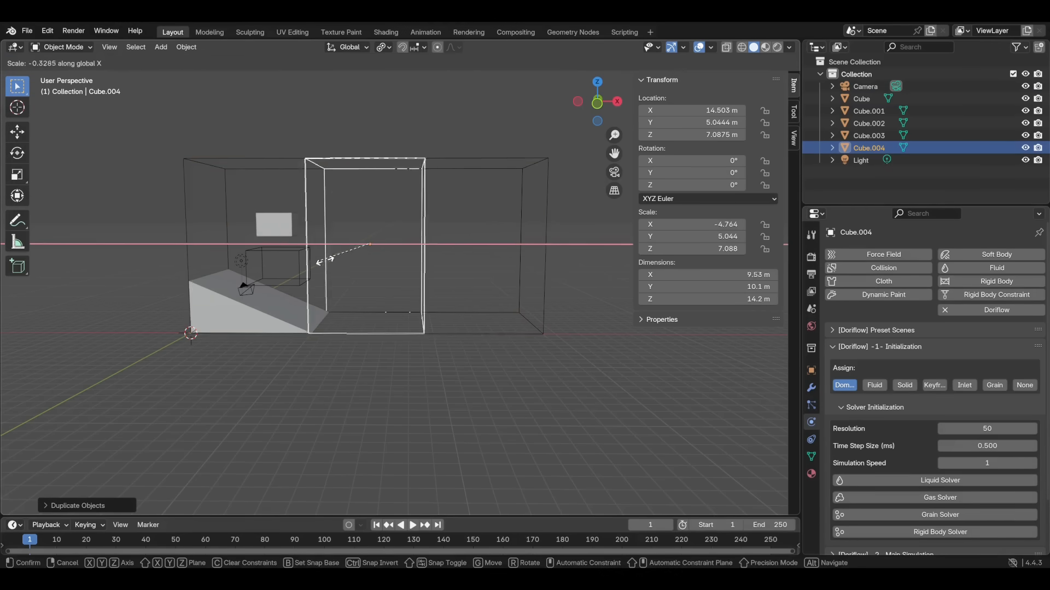
pyautogui.rightClick(323, 260)
# - Narrow the duplicated box along X to about 5.68 m and reduce its height from the 3D Cursor pivot to about 11.6 m
pyautogui.press('s')
pyautogui.press('x')
pyautogui.click(404, 264)
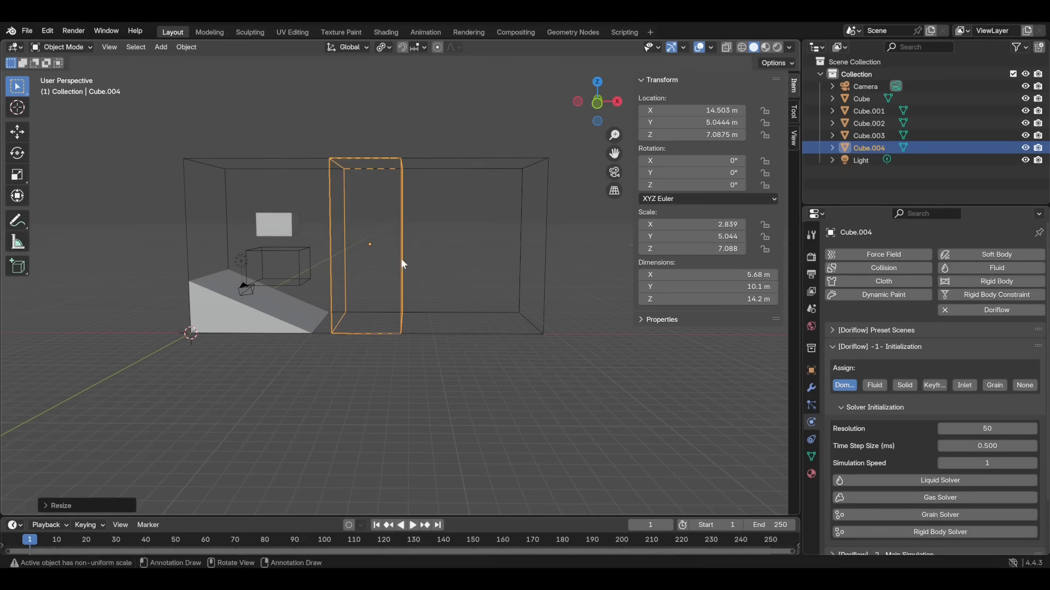
pyautogui.click(384, 47)
pyautogui.click(406, 90)
pyautogui.press('s')
pyautogui.press('z')
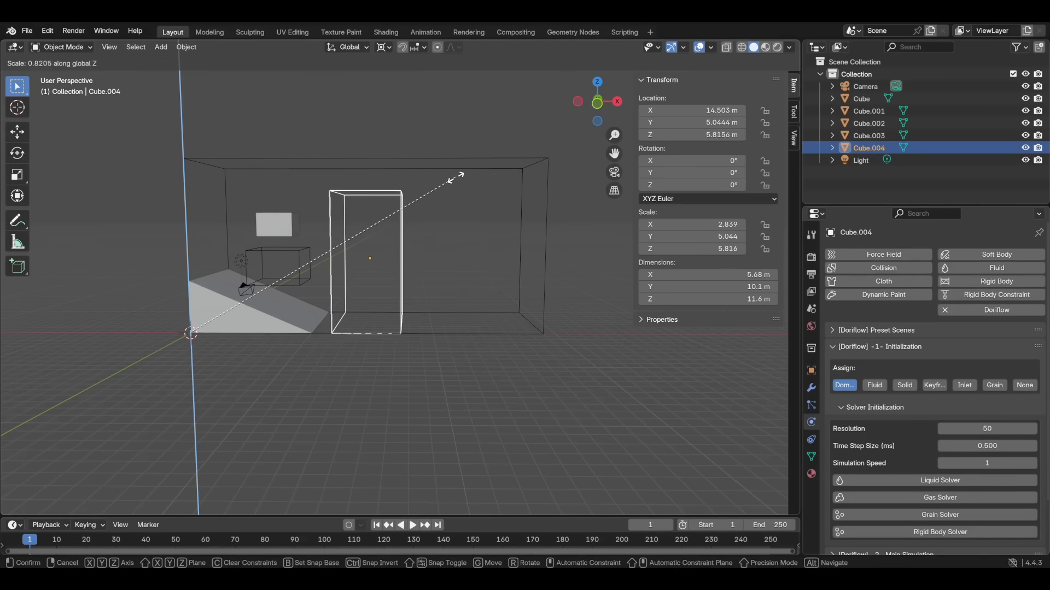
pyautogui.click(455, 178)
# - Move the tall box along X toward the domain's far end, to about X 24.58 m
pyautogui.press('g')
pyautogui.press('x')
pyautogui.click(553, 238)
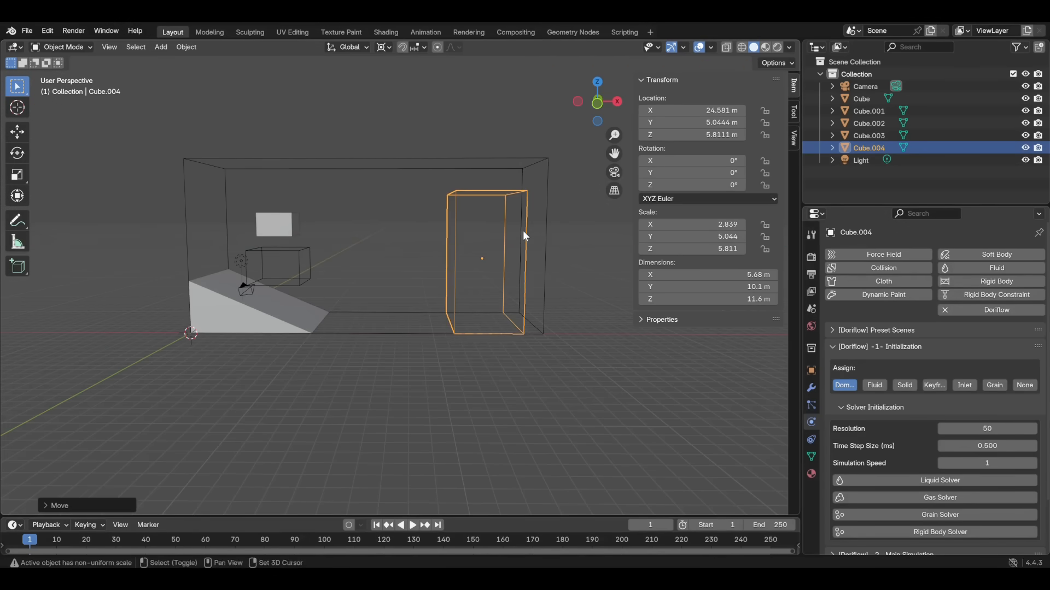
# - Lengthen the domain box along X to about 33.8 m
pyautogui.keyDown('shift'); pyautogui.moveTo(522, 231); pyautogui.dragTo(432, 213, button='middle'); pyautogui.keyUp('shift')
pyautogui.click(436, 222)
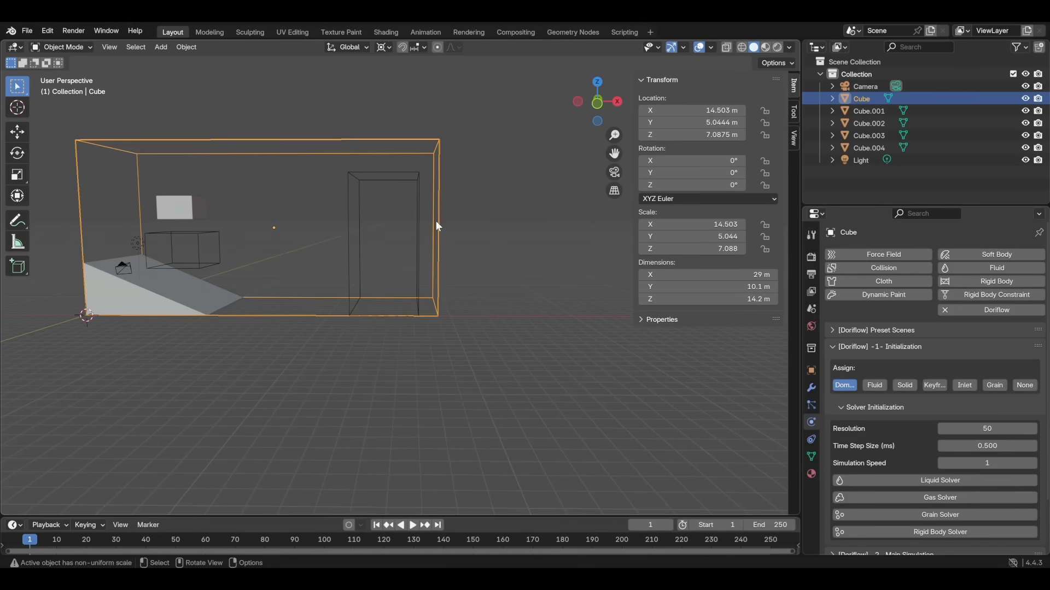
pyautogui.press('s')
pyautogui.press('x')
pyautogui.click(496, 221)
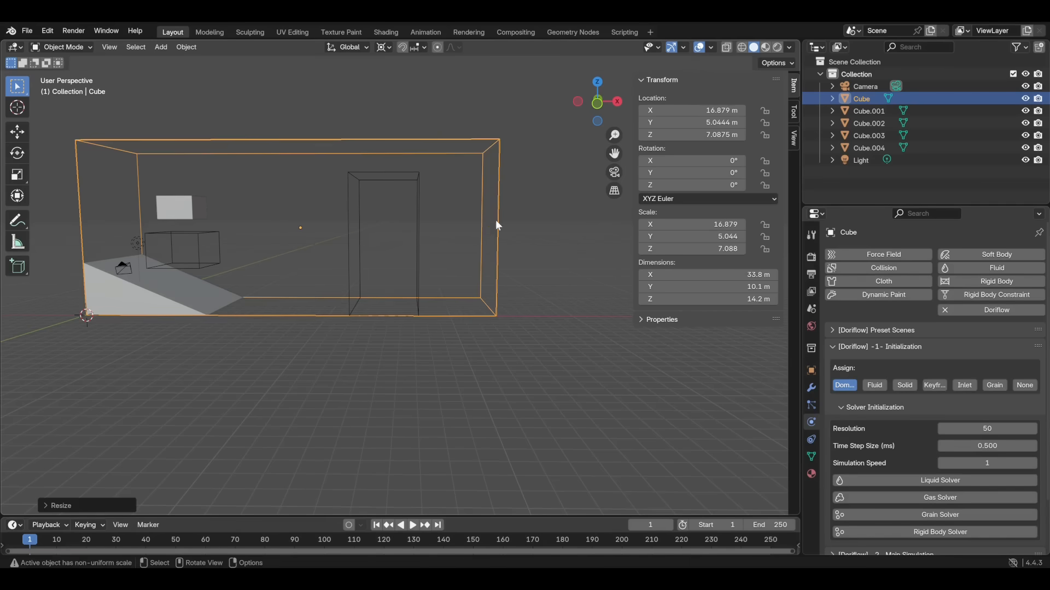
# - Move the tall box along X toward the extended domain's far end, to about X 29.45 m, and save the file
pyautogui.click(419, 203)
pyautogui.press('g')
pyautogui.press('x')
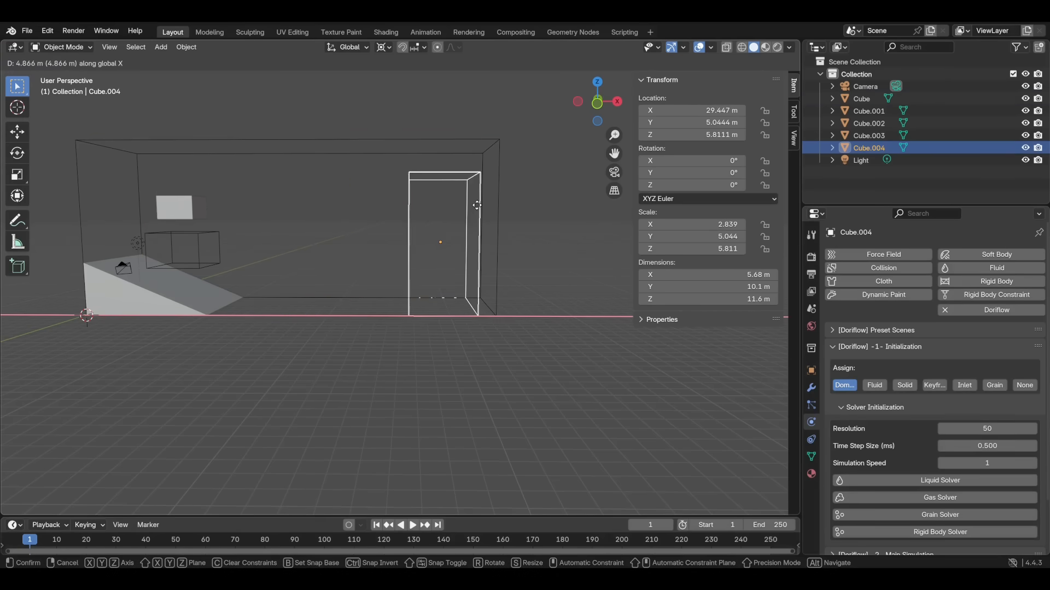
pyautogui.click(476, 202)
pyautogui.moveTo(410, 226); pyautogui.dragTo(423, 251, button='middle')
pyautogui.hotkey('ctrl', 's')
# - Set the domain's solver resolution to 85 and save the file
pyautogui.click(377, 162)
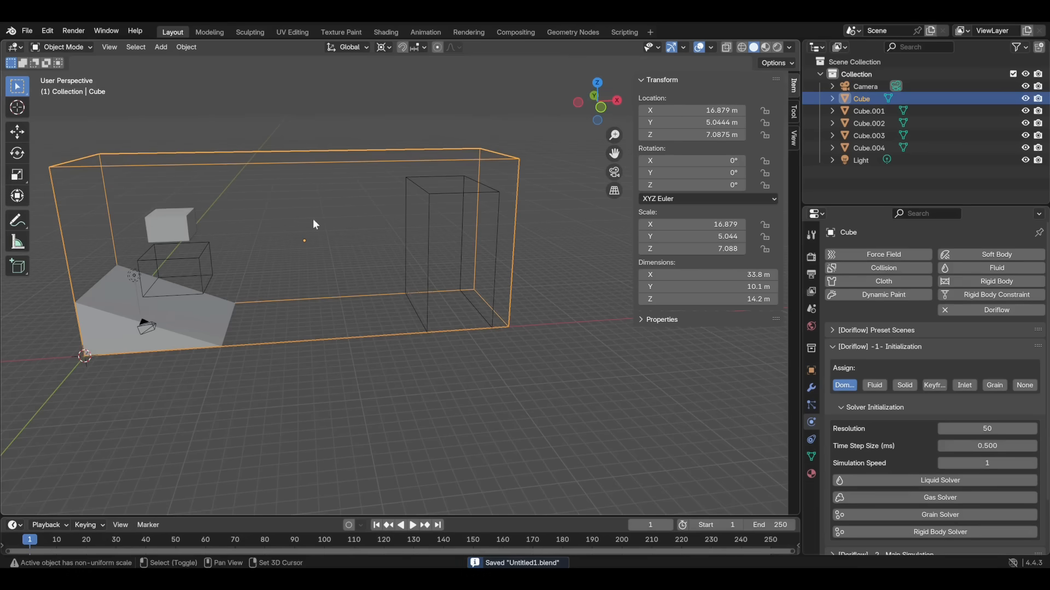
pyautogui.keyDown('shift'); pyautogui.moveTo(313, 221); pyautogui.dragTo(368, 201, button='middle'); pyautogui.keyUp('shift')
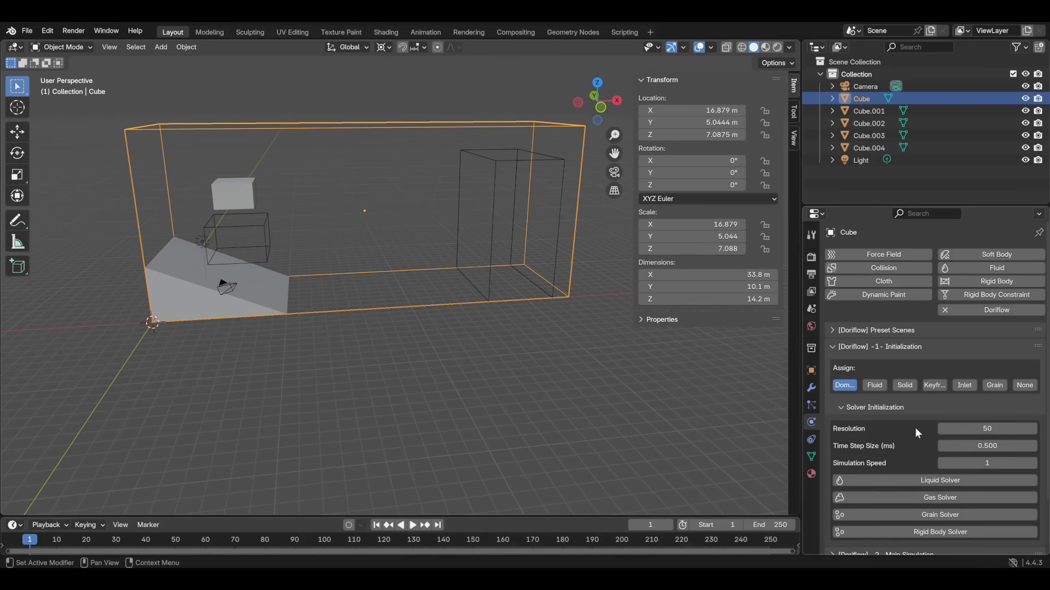
pyautogui.scroll(-2, 905, 417)
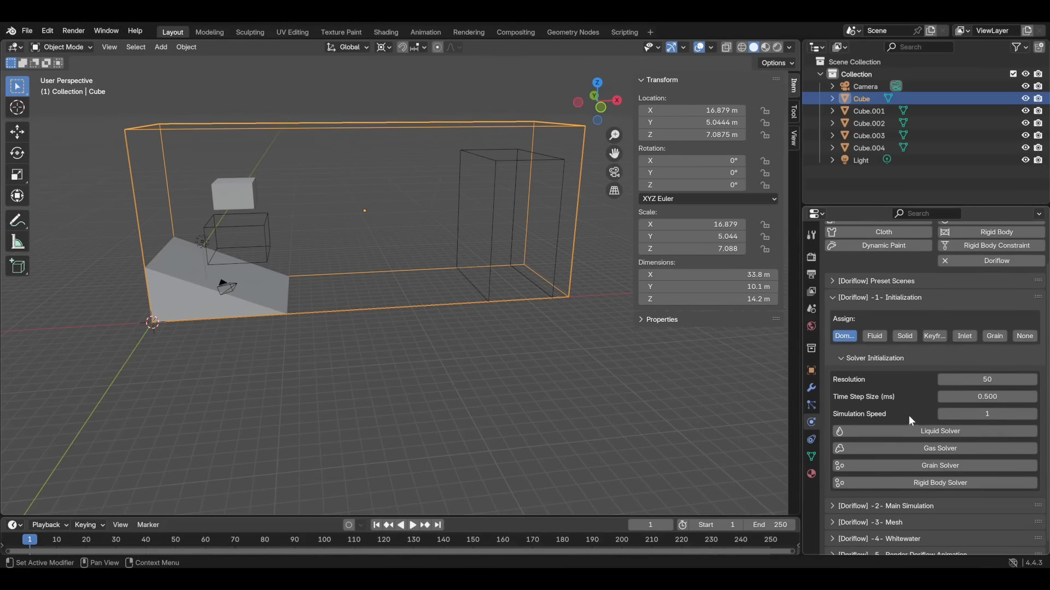
pyautogui.click(1012, 382)
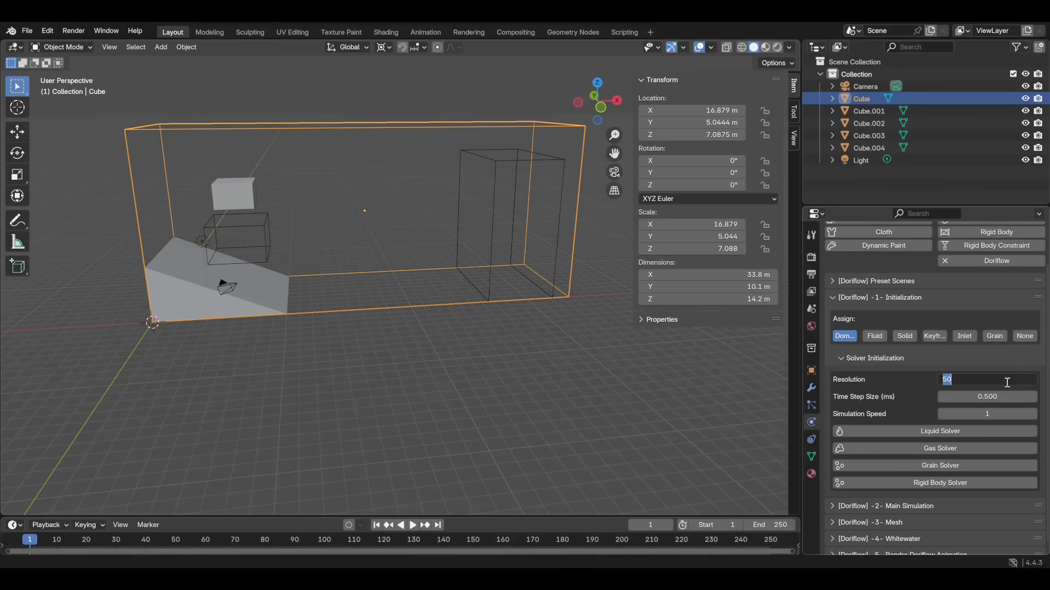
pyautogui.write('85')
pyautogui.press('Return')
pyautogui.hotkey('ctrl', 's')
# - Set the domain's solver time step size to 1 ms
pyautogui.click(1009, 399)
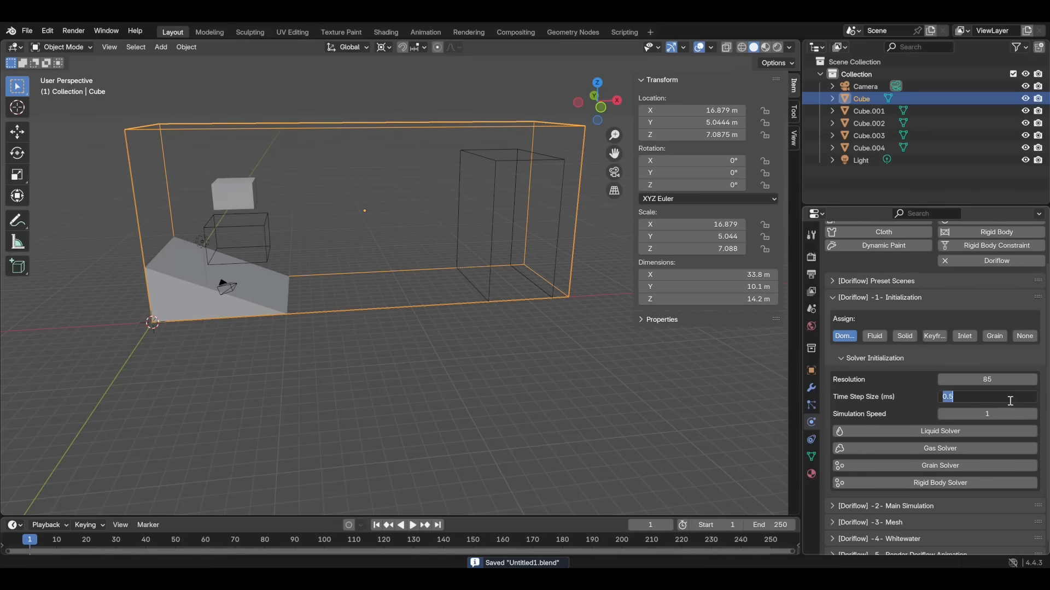
pyautogui.write('1')
pyautogui.press('Return')
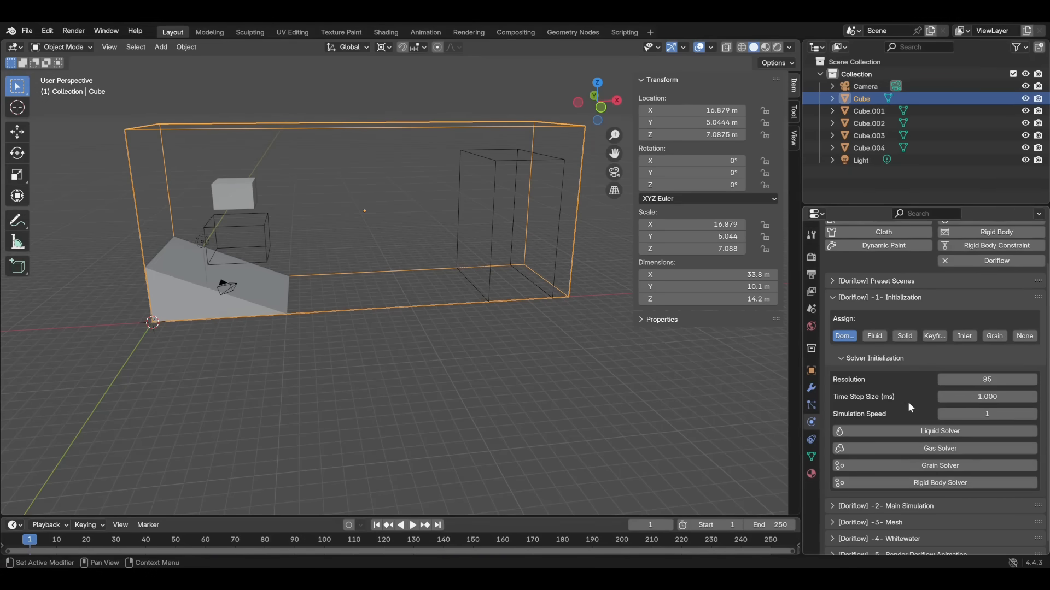
# - Expand the domain's Liquid Solver settings and set the viscosity to 0.2
pyautogui.scroll(-1, 910, 399)
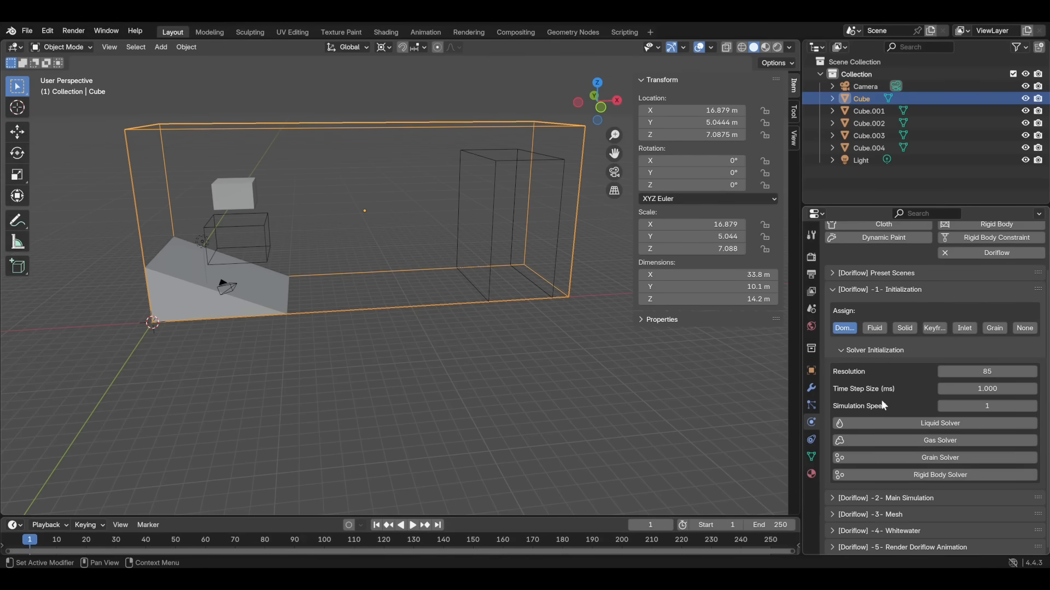
pyautogui.click(915, 423)
pyautogui.click(917, 425)
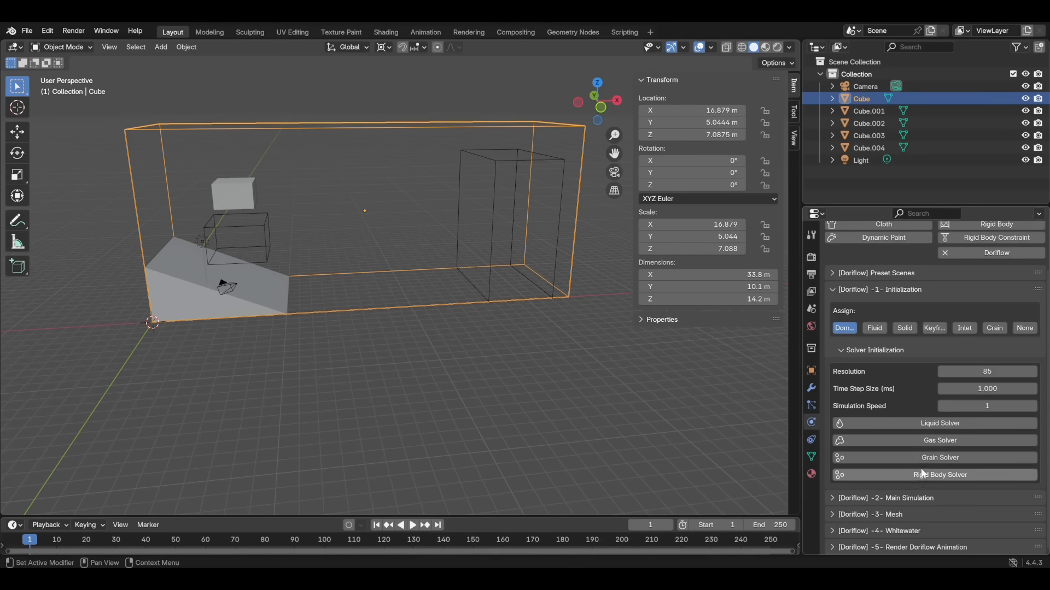
pyautogui.click(934, 424)
pyautogui.scroll(-1, 926, 432)
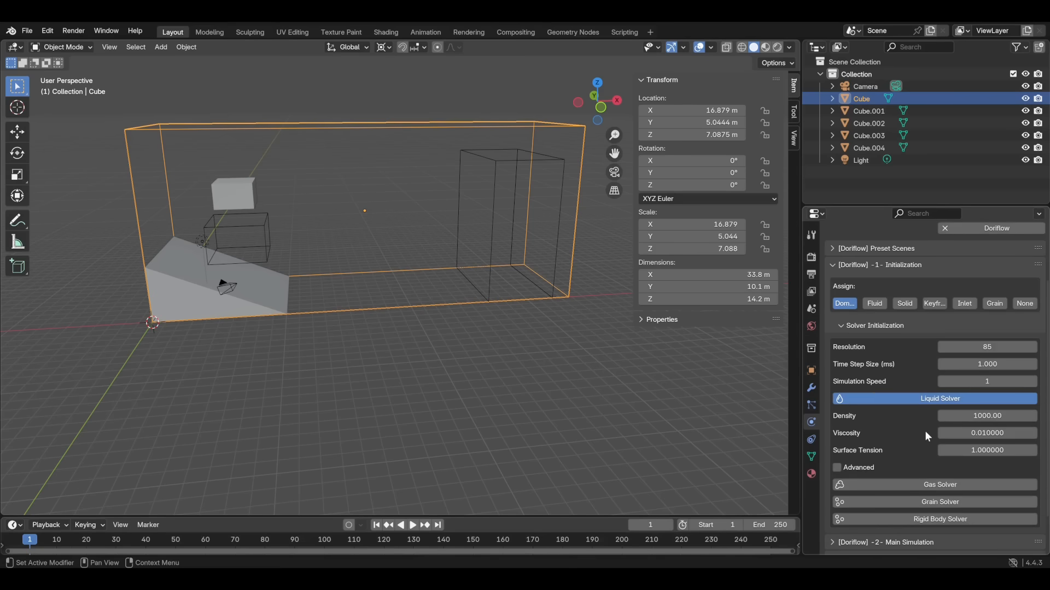
pyautogui.scroll(-1, 926, 429)
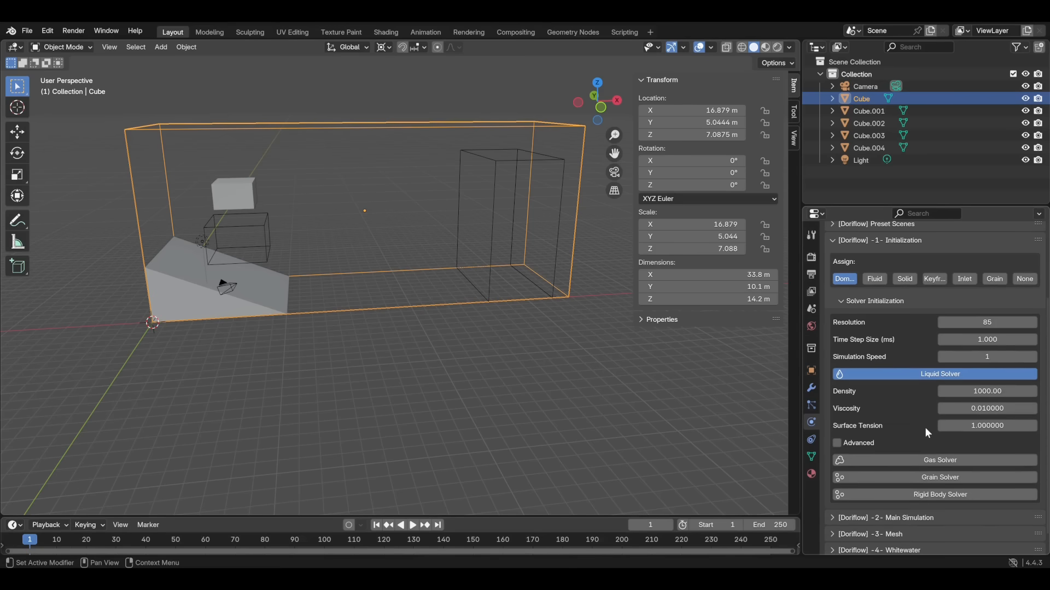
pyautogui.click(960, 407)
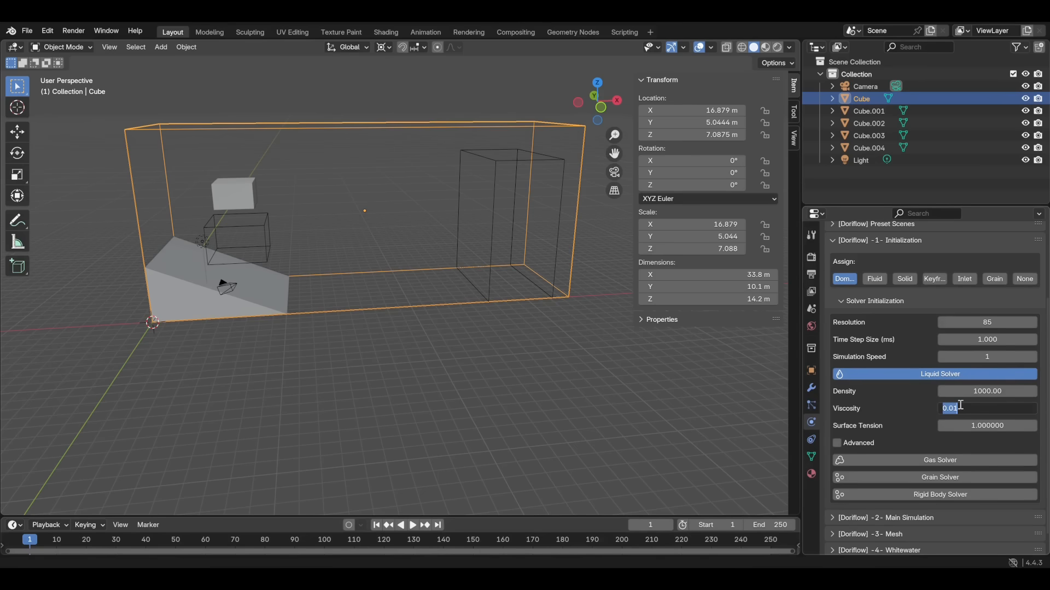
pyautogui.write('0.2')
pyautogui.press('Return')
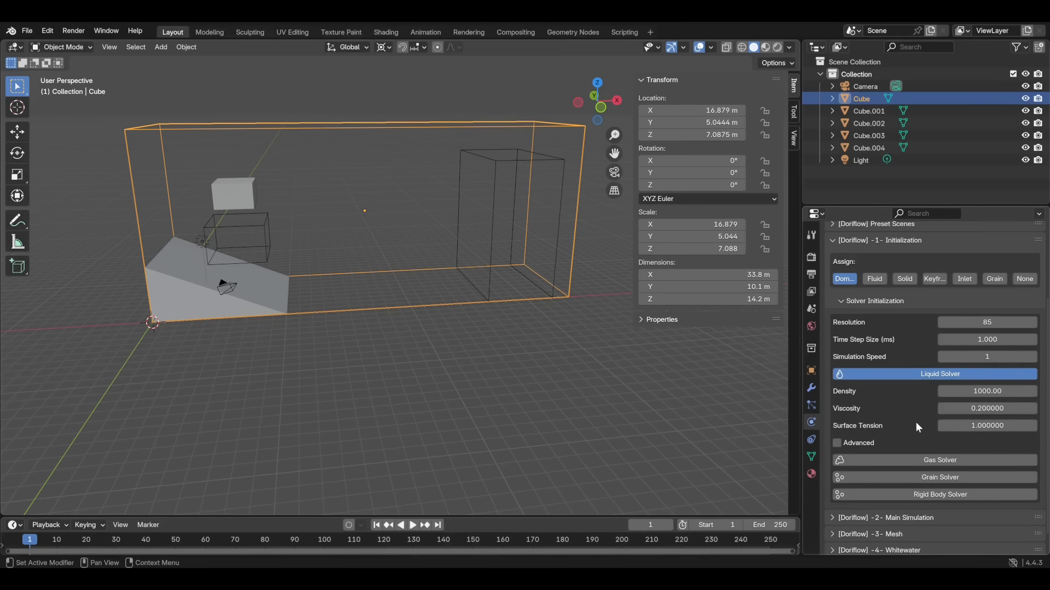
# - Examine the advanced options of the Liquid Solver
pyautogui.click(867, 441)
pyautogui.scroll(-3, 873, 431)
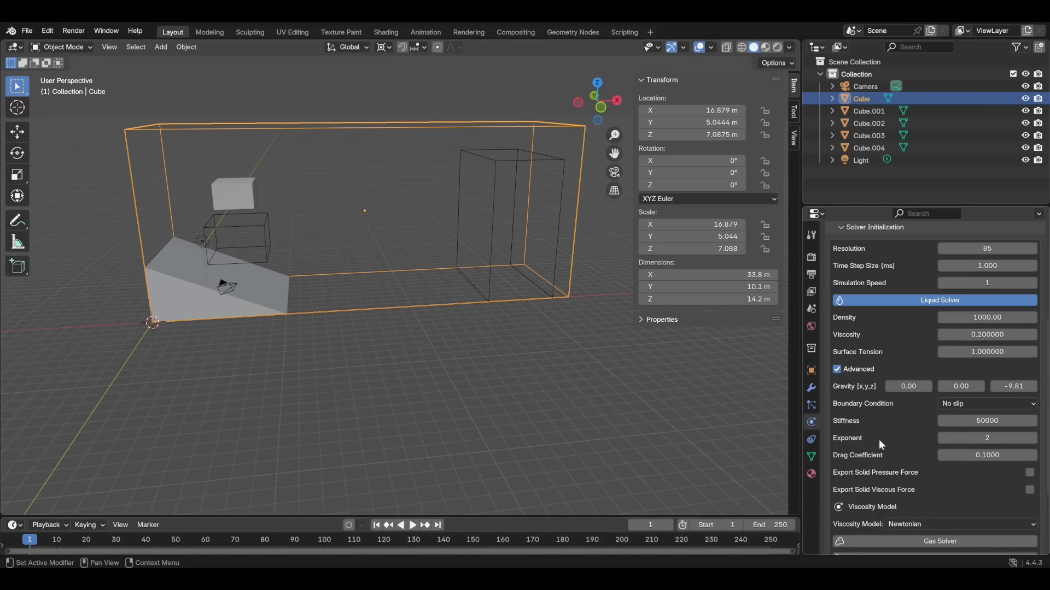
pyautogui.click(856, 369)
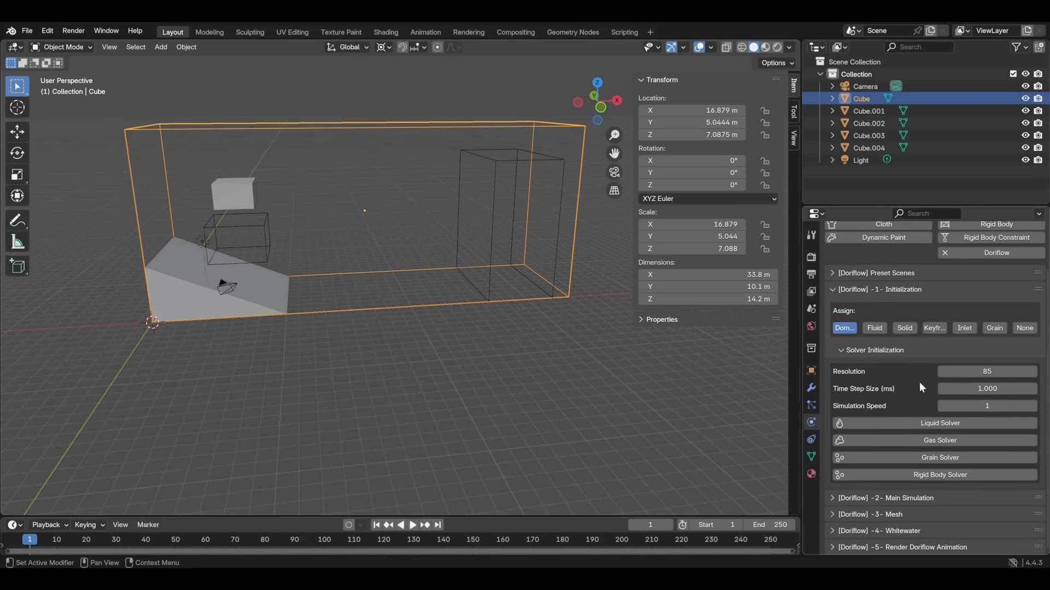
# - Examine the Grain Solver settings with their advanced coefficients, and the Rigid Body Solver coefficients
pyautogui.click(920, 457)
pyautogui.scroll(-2, 920, 442)
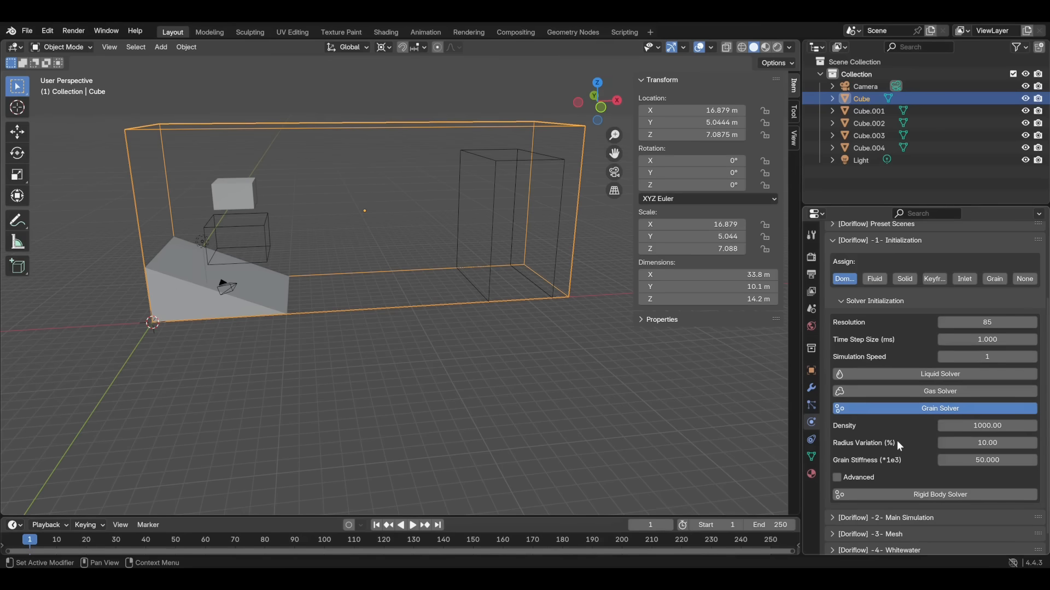
pyautogui.scroll(-1, 897, 440)
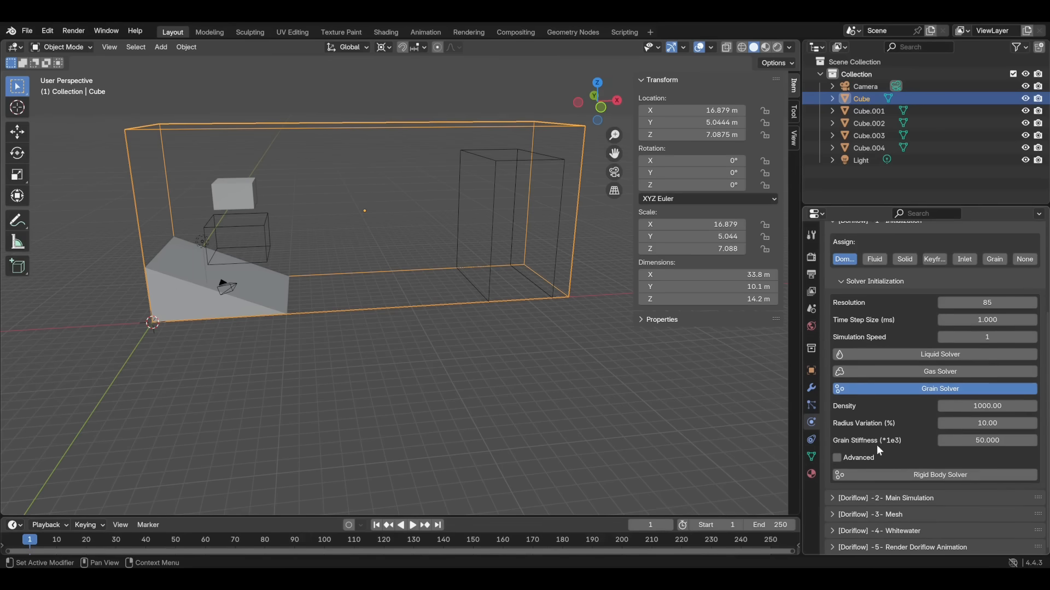
pyautogui.click(862, 458)
pyautogui.scroll(-2, 875, 438)
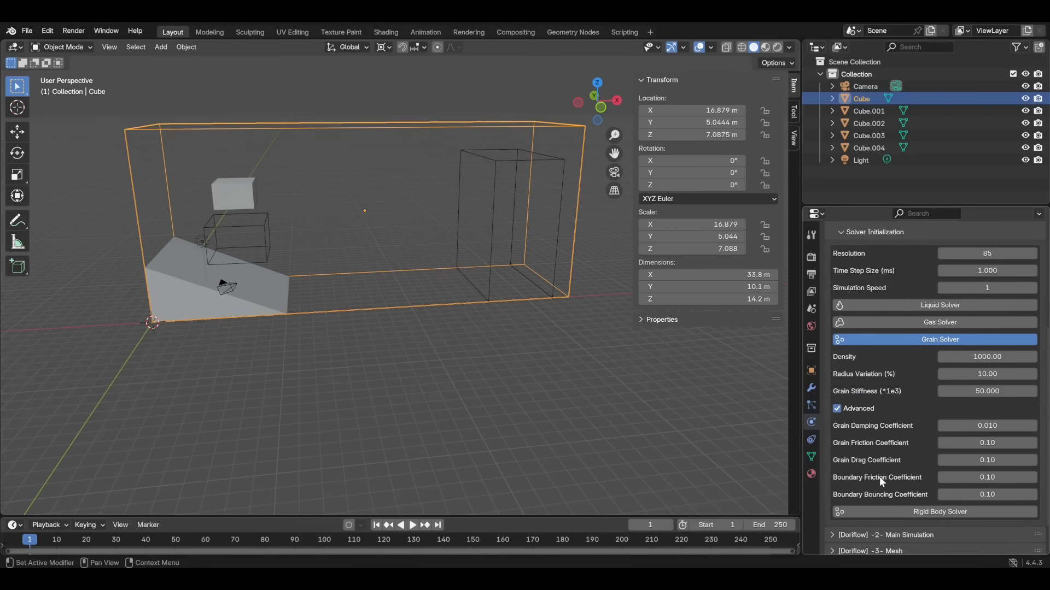
pyautogui.click(856, 409)
pyautogui.click(917, 473)
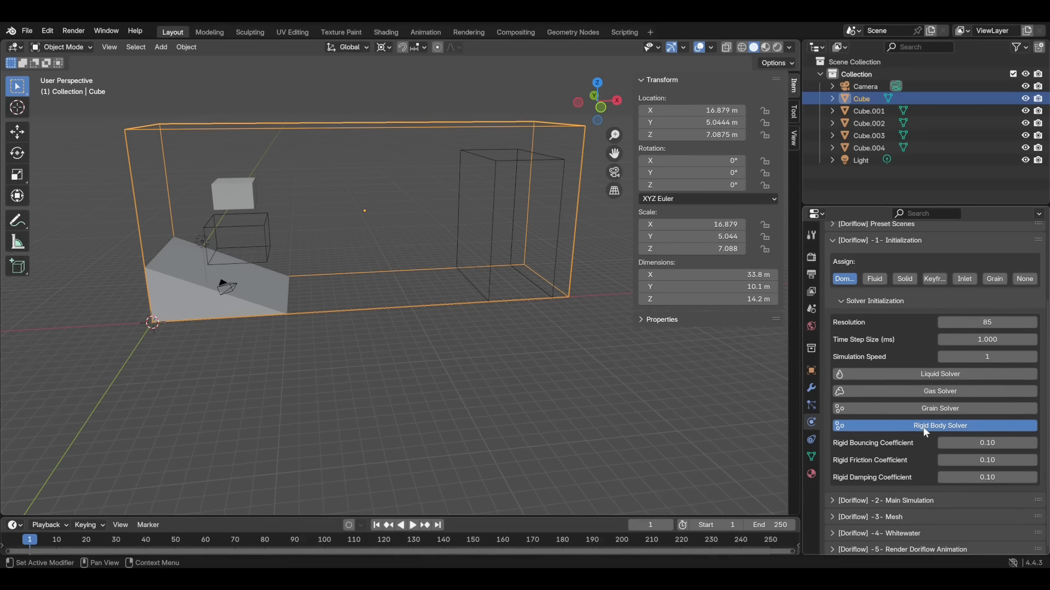
pyautogui.click(949, 426)
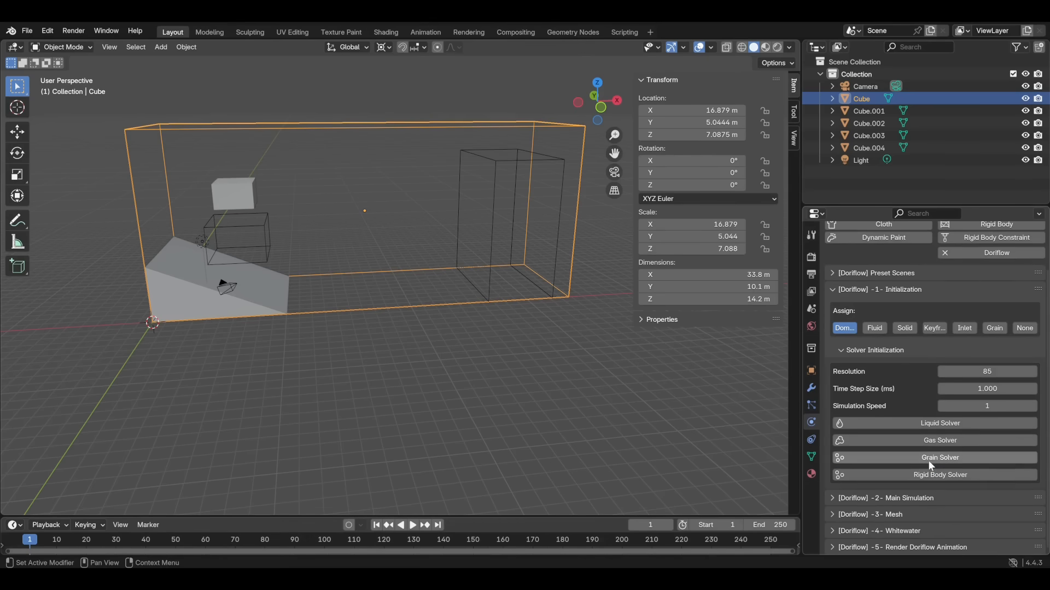
# - Try to compute the fluid and solid motions in Doriflow's Main Simulation
pyautogui.click(897, 348)
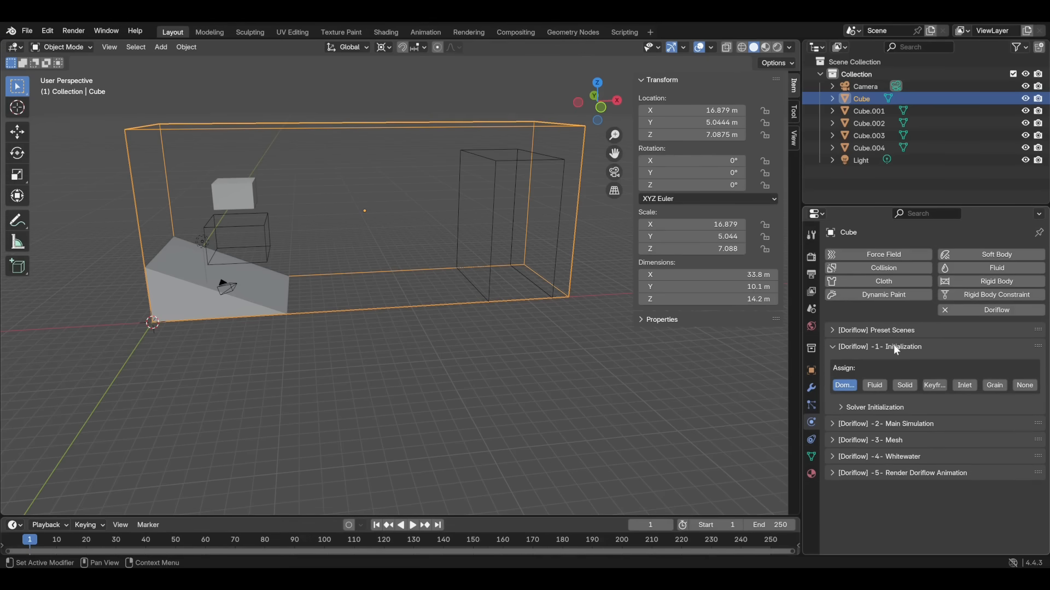
pyautogui.click(895, 347)
pyautogui.click(891, 363)
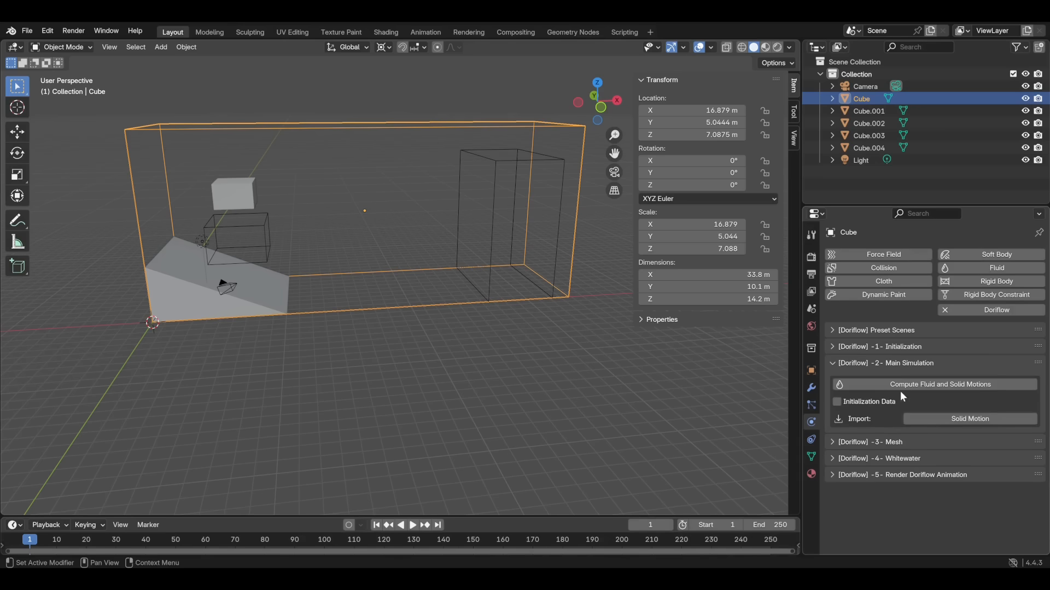
pyautogui.click(902, 383)
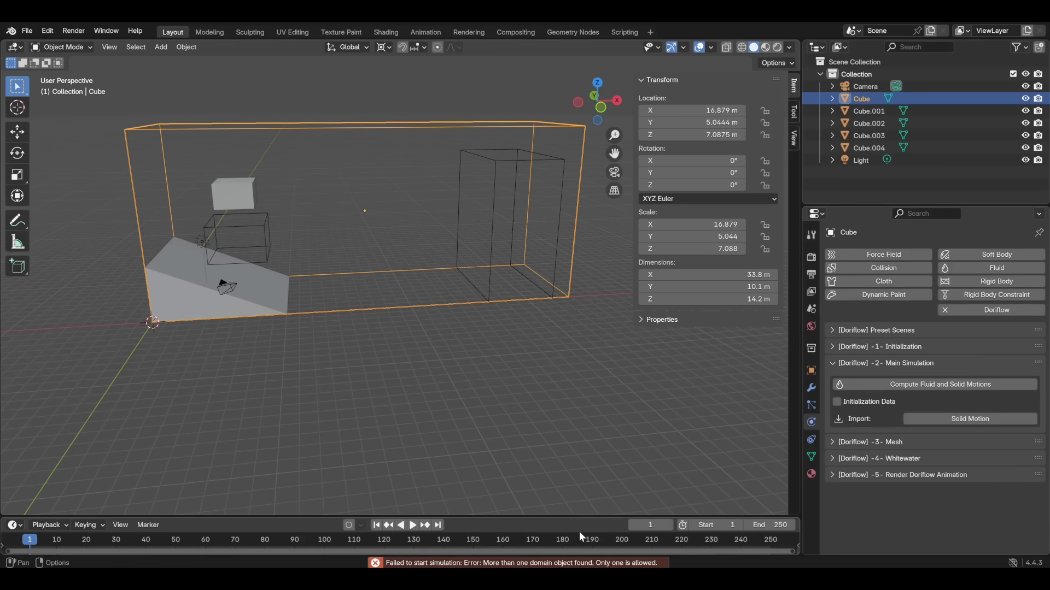
# - Assign the tall box near the domain's far end as a Doriflow Fluid and try to compute the simulation again
pyautogui.click(236, 219)
pyautogui.click(239, 222)
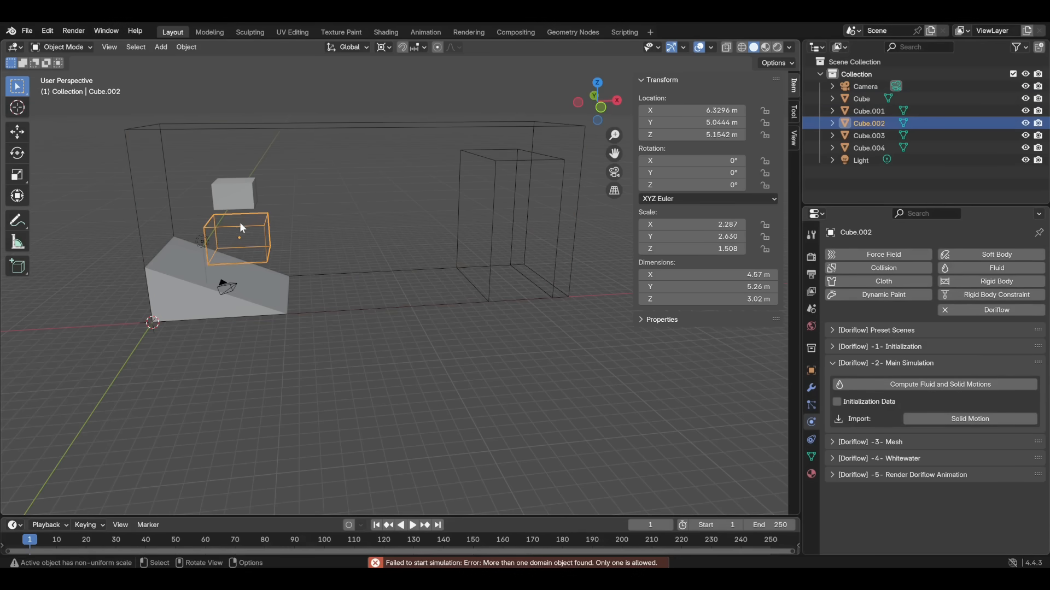
pyautogui.click(493, 226)
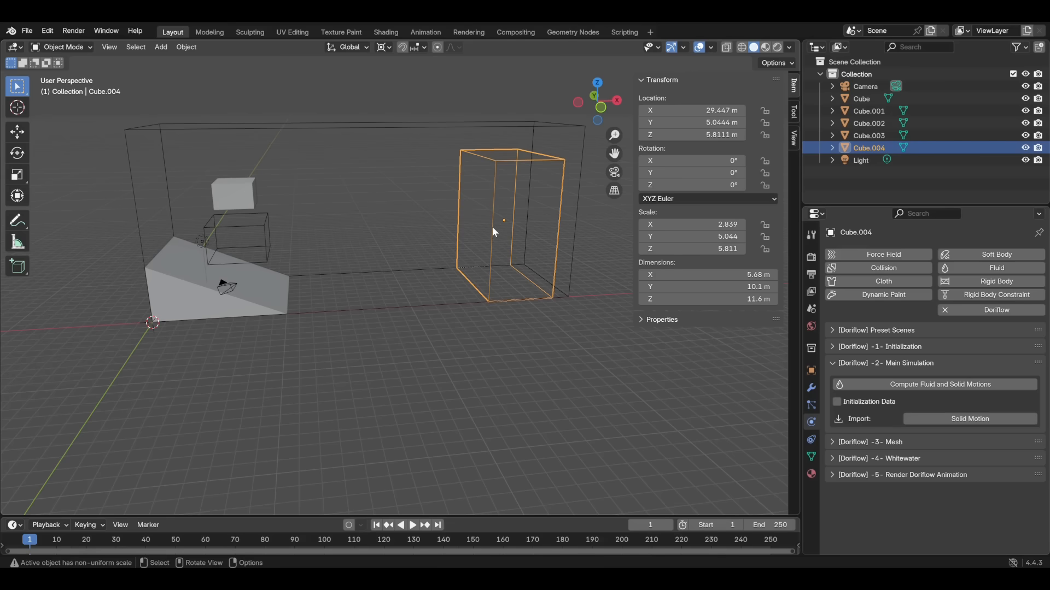
pyautogui.click(857, 346)
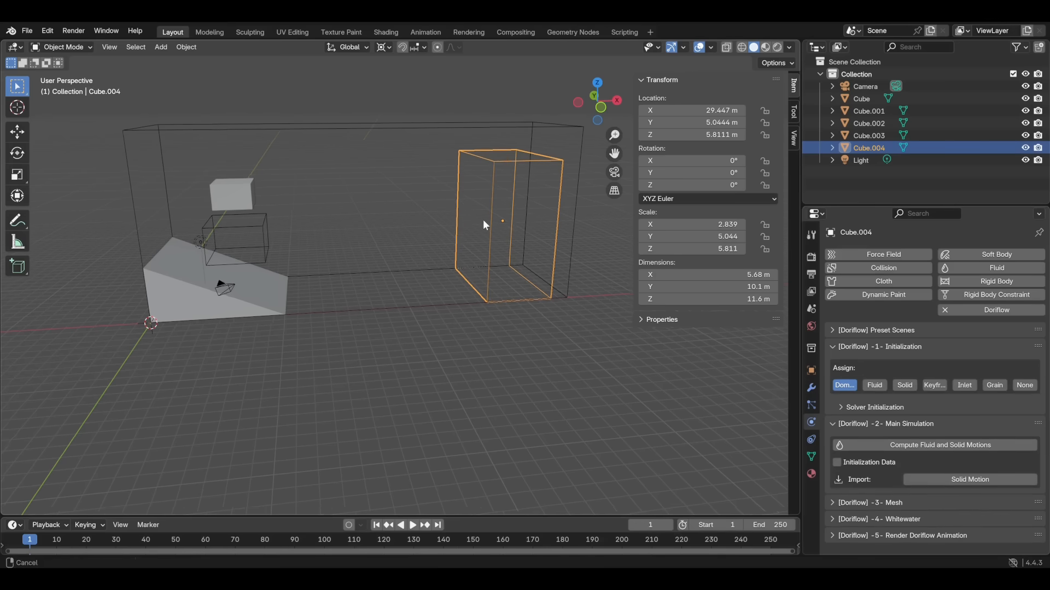
pyautogui.keyDown('shift'); pyautogui.moveTo(483, 219); pyautogui.dragTo(440, 223, button='middle'); pyautogui.keyUp('shift')
pyautogui.click(884, 386)
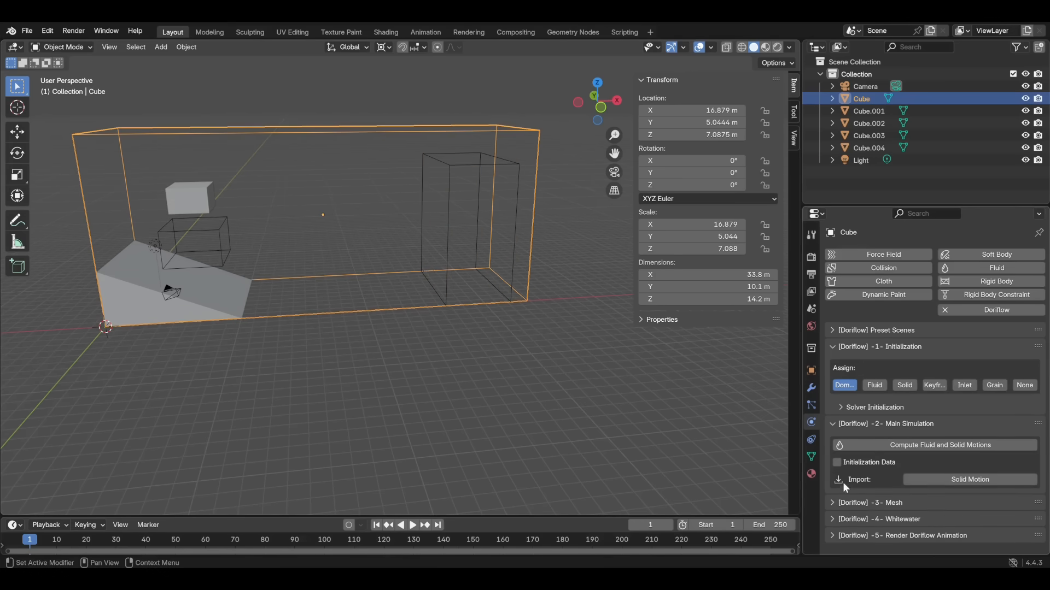
pyautogui.click(947, 447)
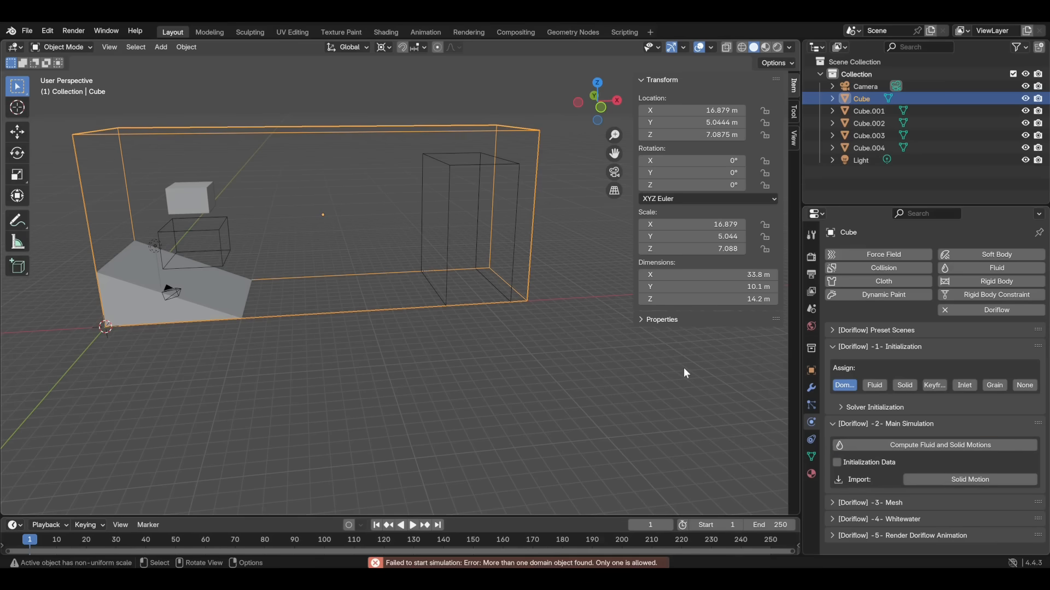
# - Assign the wireframe box beneath the floating solid block as Doriflow Grain
pyautogui.click(446, 228)
pyautogui.click(869, 124)
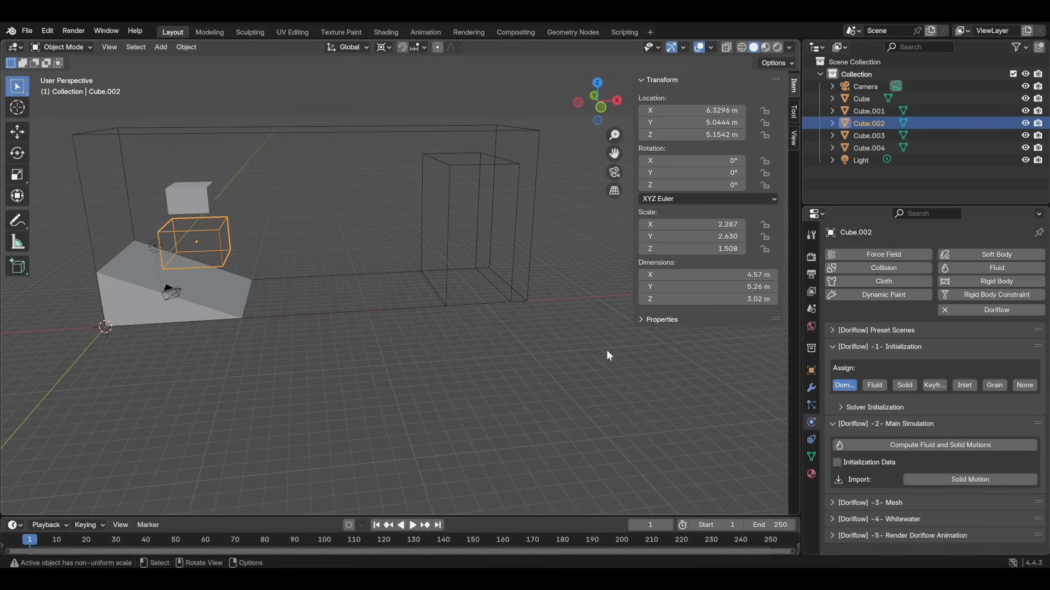
pyautogui.click(988, 386)
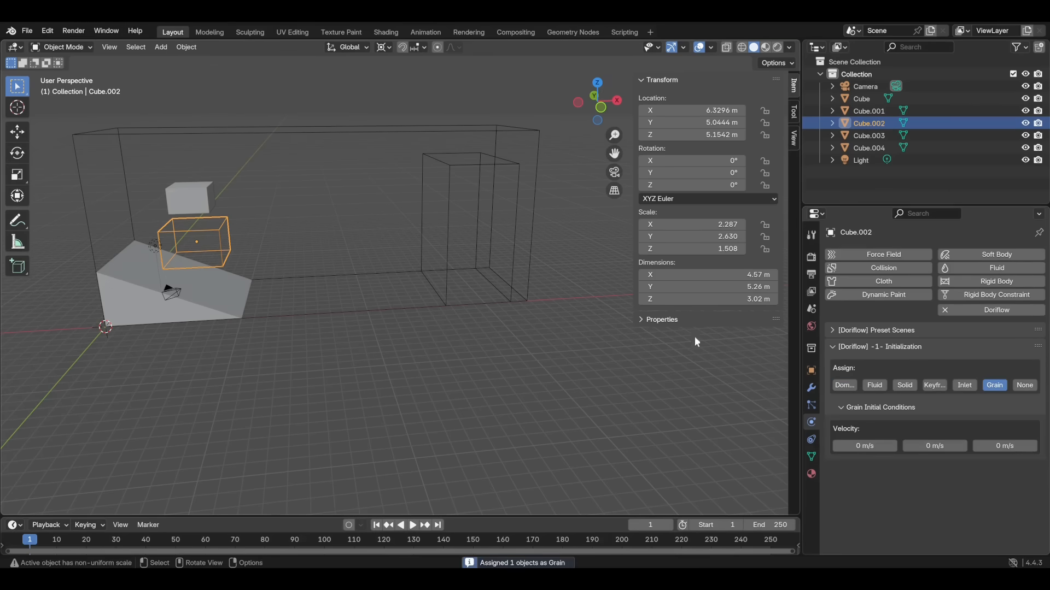
# - Start computing the fluid and solid motions from the domain and display the initialization data
pyautogui.click(381, 137)
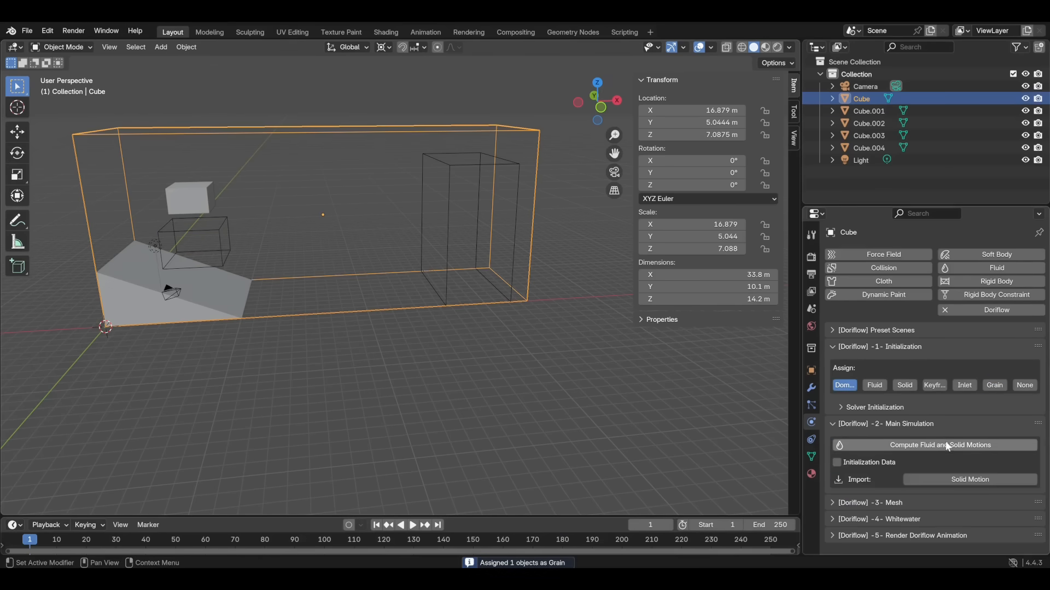
pyautogui.click(946, 447)
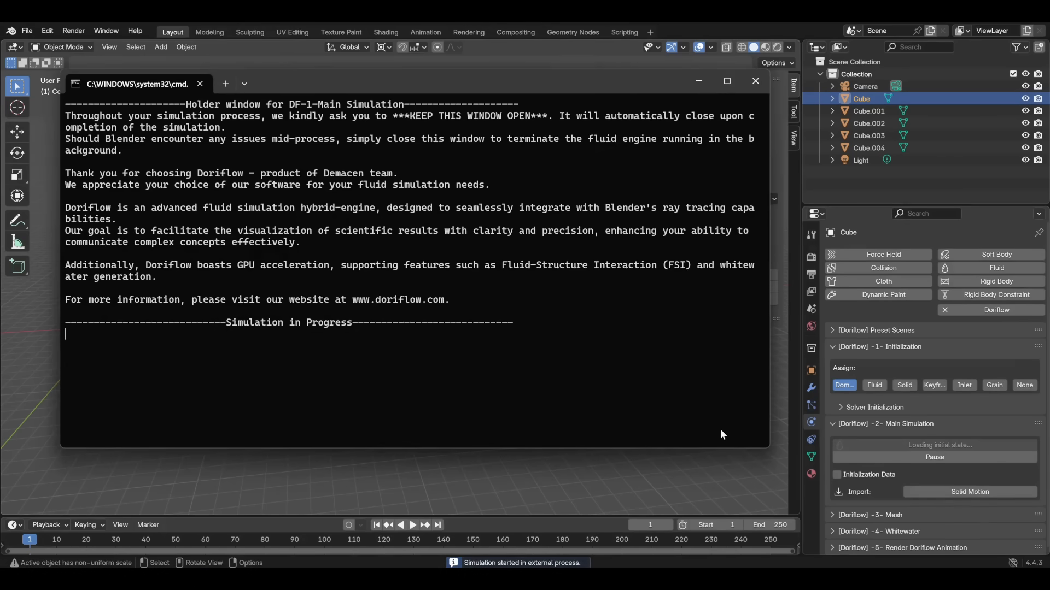
pyautogui.click(858, 473)
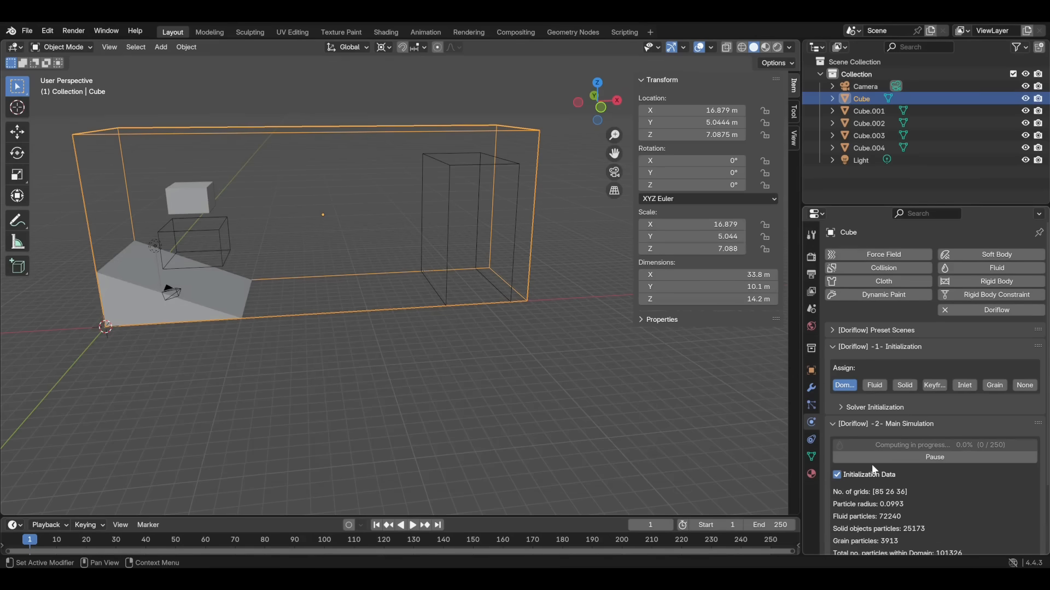
# - Import the computed solid motion and preview the floating block's animation up to about frame 204
pyautogui.scroll(-2, 872, 465)
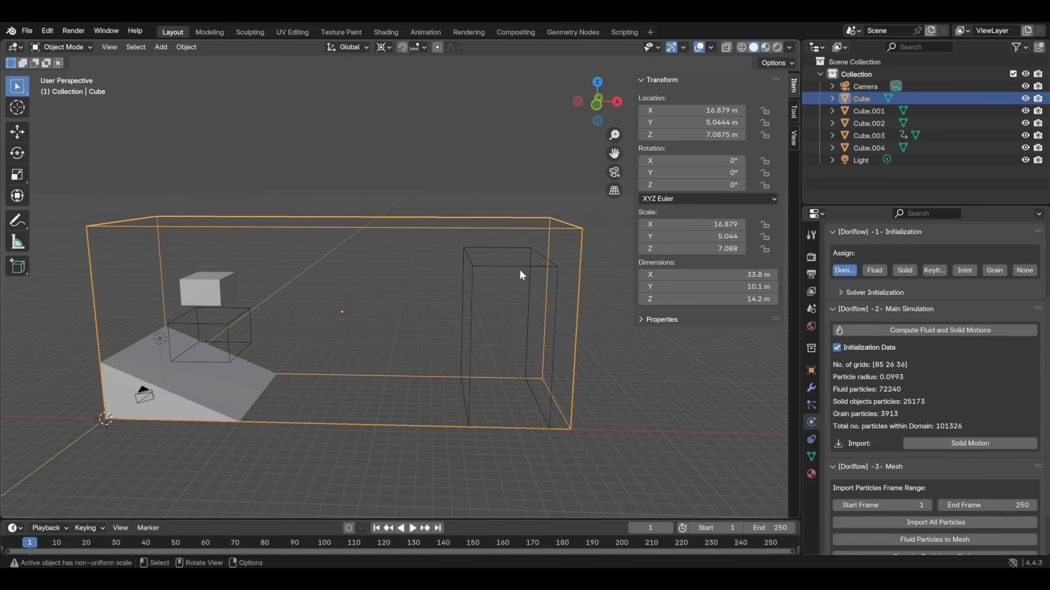
pyautogui.moveTo(465, 285); pyautogui.dragTo(415, 310, button='middle')
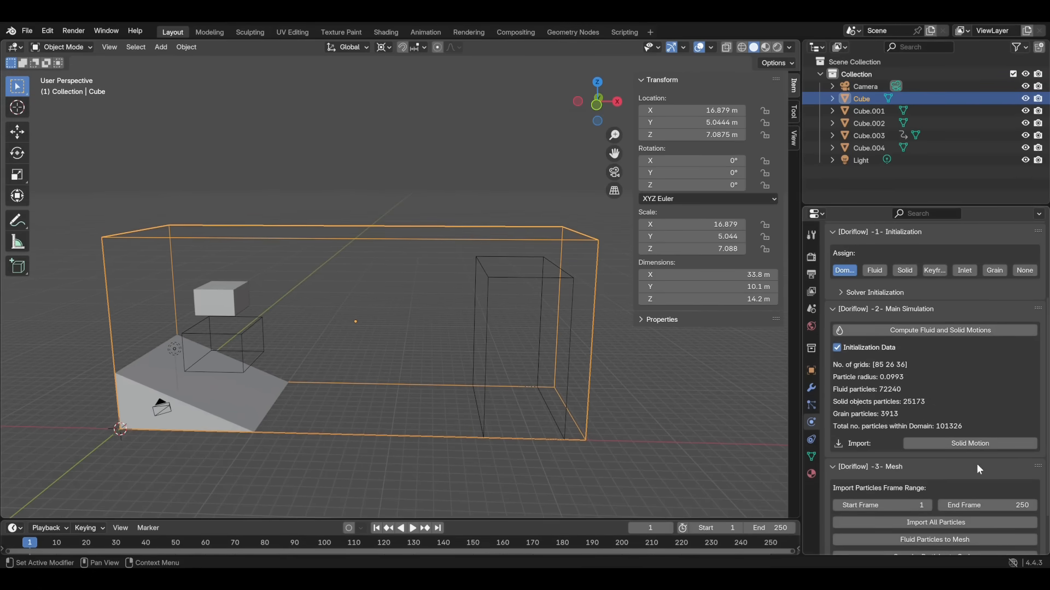
pyautogui.click(976, 444)
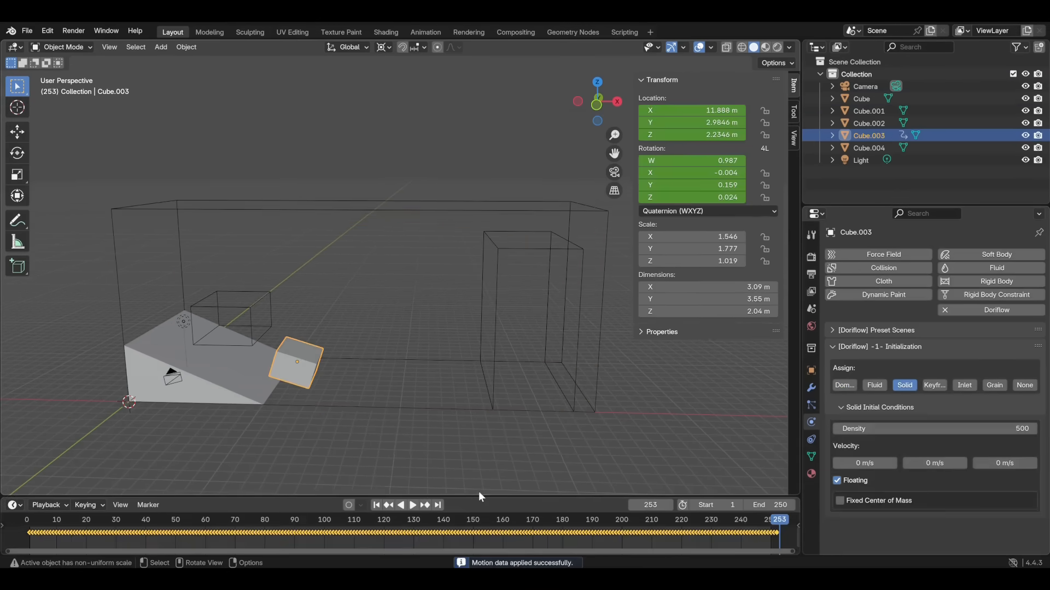
pyautogui.press('space')
pyautogui.moveTo(41, 526); pyautogui.dragTo(635, 549)
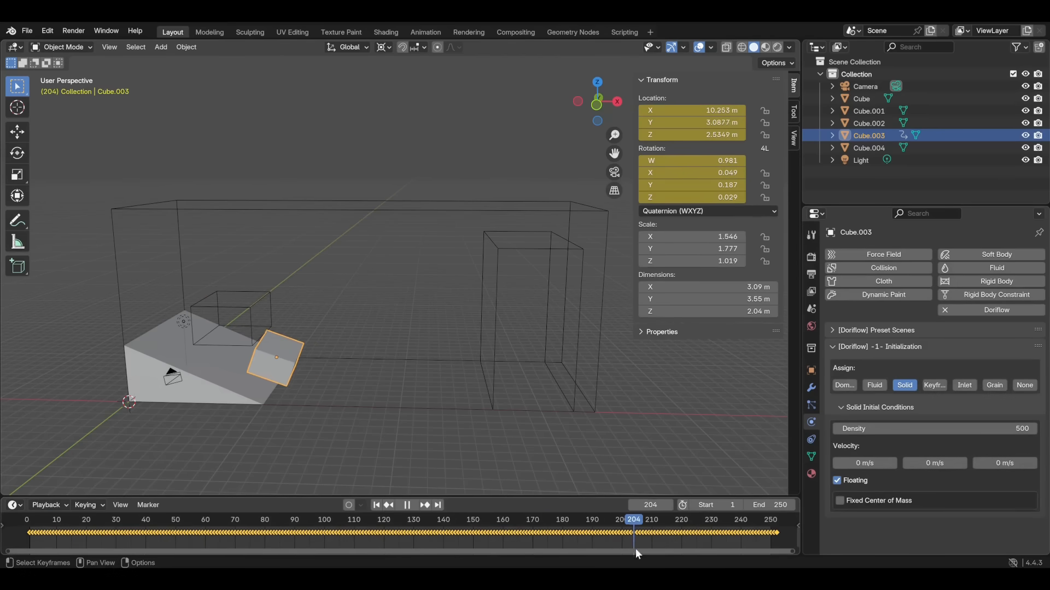
pyautogui.press('space')
# - Select the domain and import all simulation particles for frames 1 to 250
pyautogui.click(567, 244)
pyautogui.scroll(-5, 914, 459)
pyautogui.scroll(-2, 914, 458)
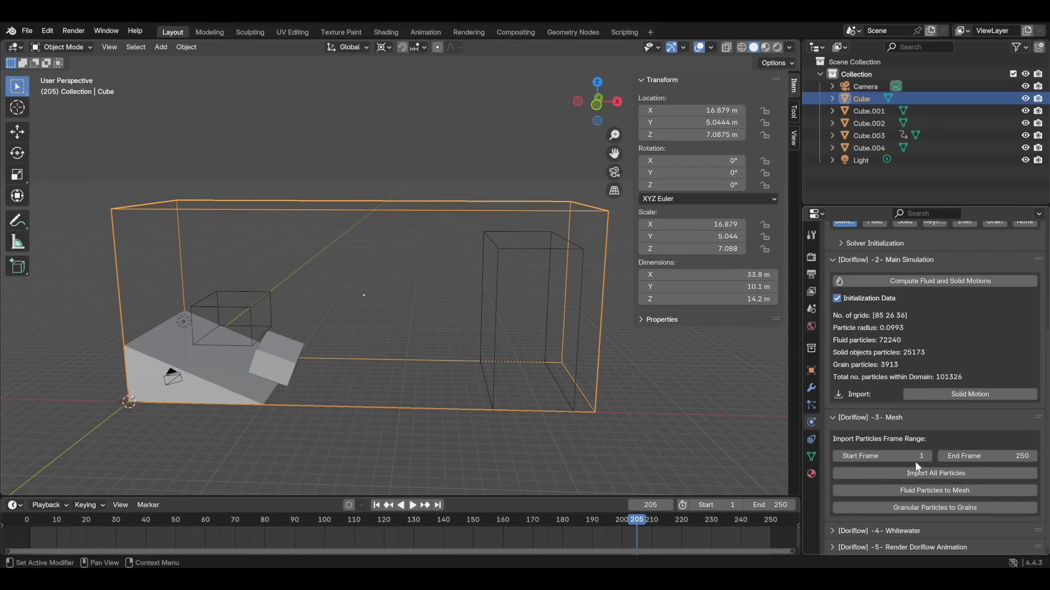
pyautogui.click(910, 473)
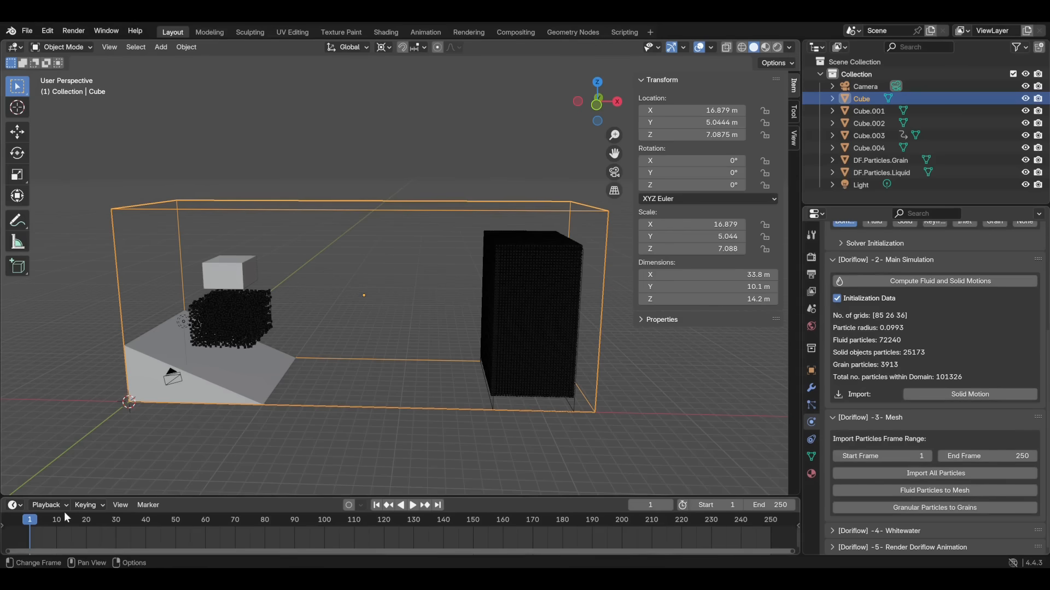
# - Preview the motion of the grain and liquid particles through the timeline up to frame 233
pyautogui.click(240, 317)
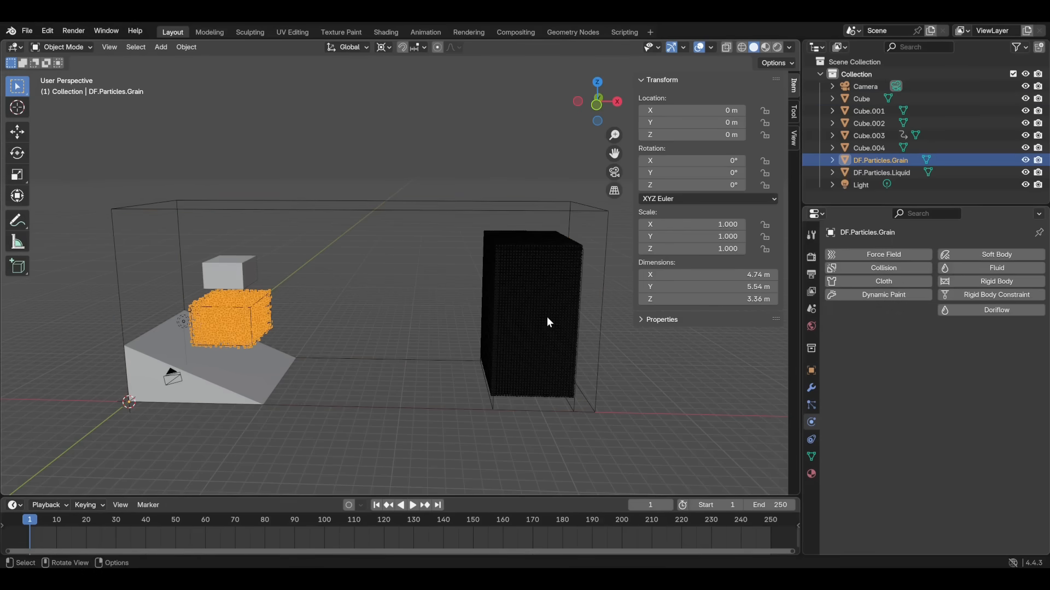
pyautogui.click(548, 320)
pyautogui.press('space')
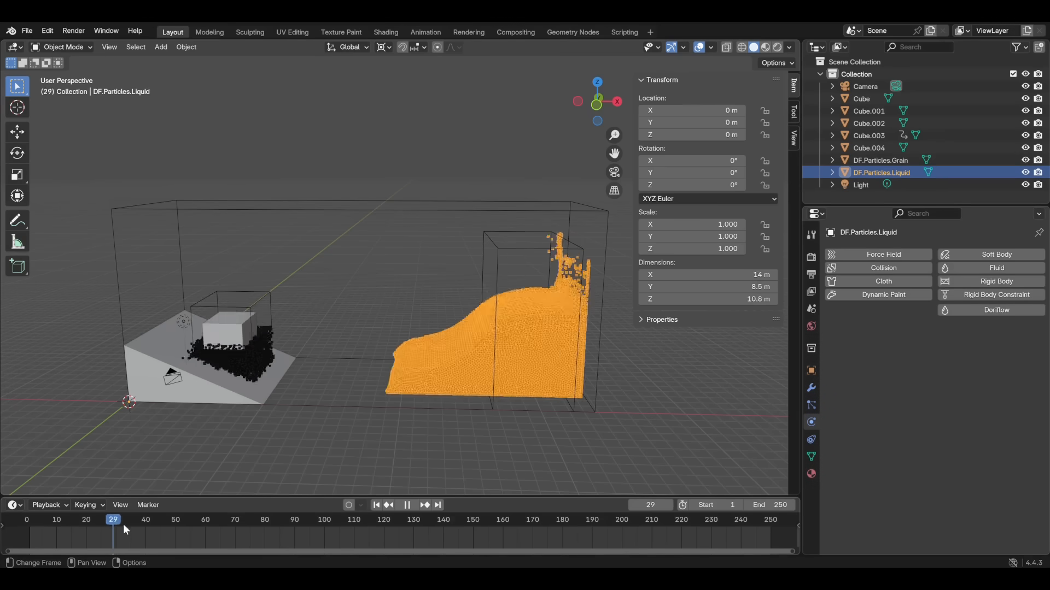
pyautogui.moveTo(123, 523); pyautogui.dragTo(720, 549)
pyautogui.keyDown('shift'); pyautogui.moveTo(274, 338); pyautogui.dragTo(324, 362, button='middle'); pyautogui.keyUp('shift')
pyautogui.moveTo(325, 364); pyautogui.dragTo(314, 357, button='middle')
pyautogui.keyDown('shift'); pyautogui.moveTo(388, 372); pyautogui.dragTo(345, 360, button='middle'); pyautogui.keyUp('shift')
# - Select the grain particles and examine how they move around the ramp and floating block up to frame 239
pyautogui.click(896, 162)
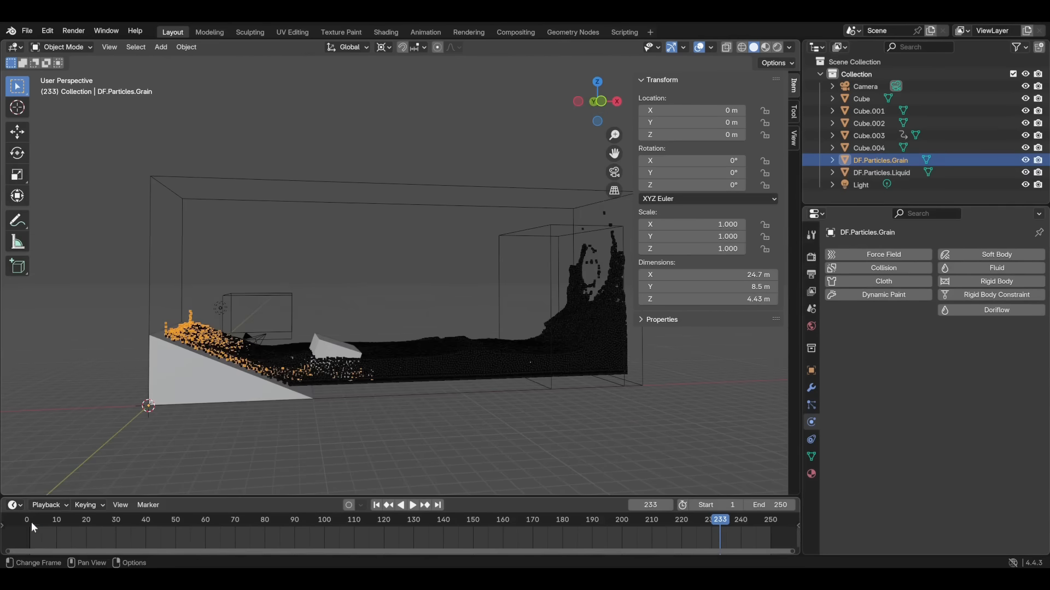
pyautogui.moveTo(32, 522); pyautogui.dragTo(283, 521)
pyautogui.scroll(5, 265, 422)
pyautogui.scroll(-3, 431, 391)
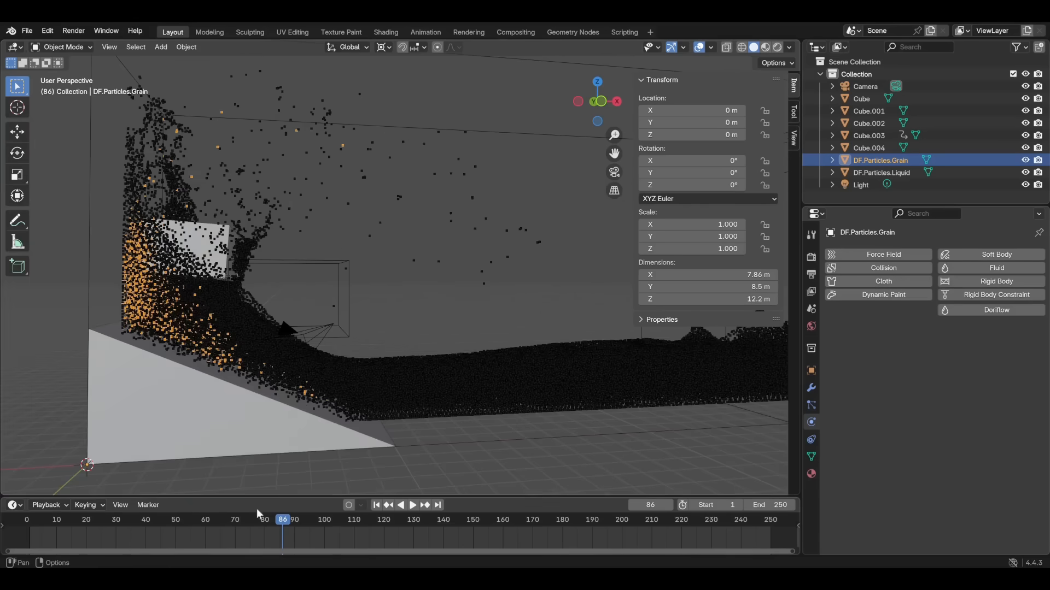
pyautogui.moveTo(52, 520); pyautogui.dragTo(735, 537)
pyautogui.moveTo(735, 536); pyautogui.dragTo(738, 537)
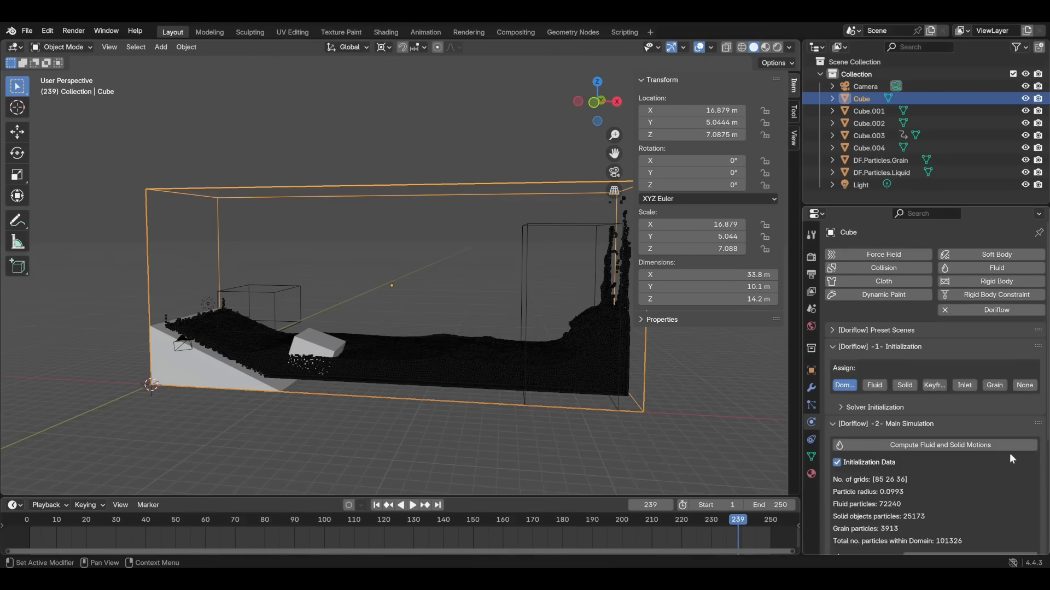
# - Convert the fluid particles to a mesh from the domain and check the liquid at frame 6
pyautogui.scroll(-3, 1001, 462)
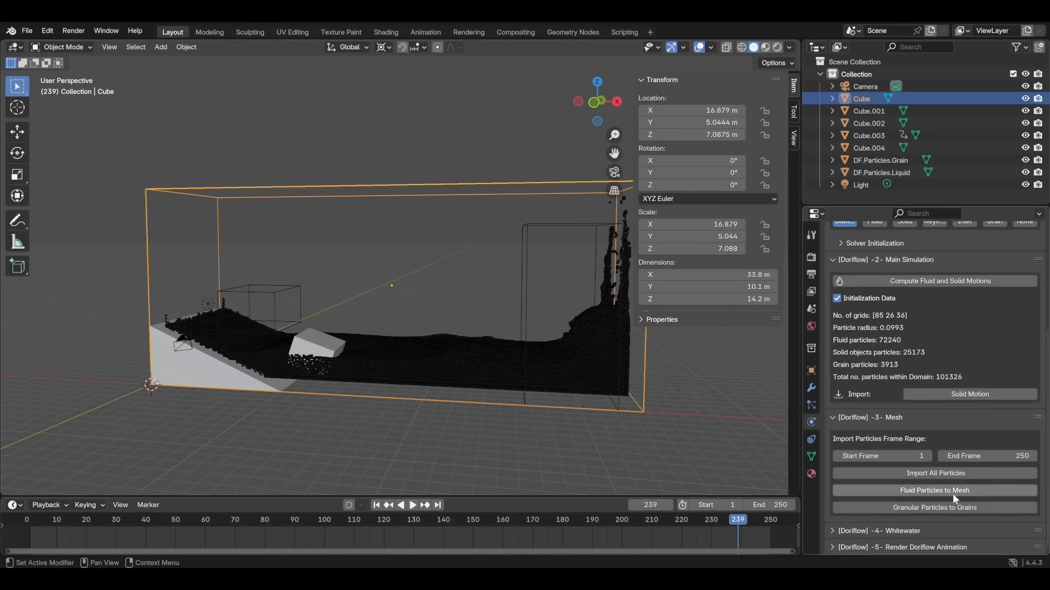
pyautogui.click(954, 493)
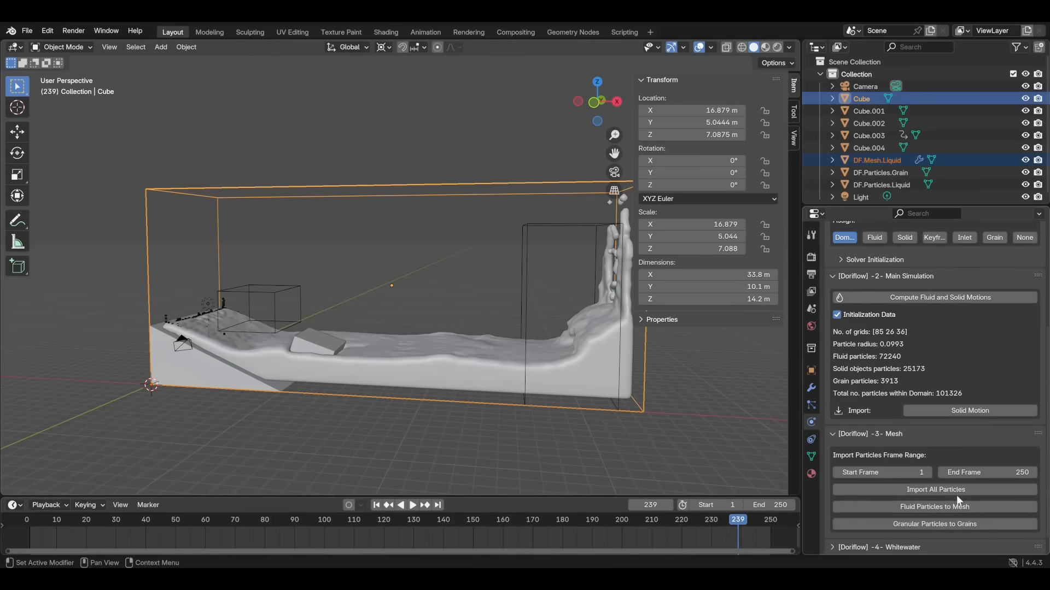
pyautogui.click(46, 525)
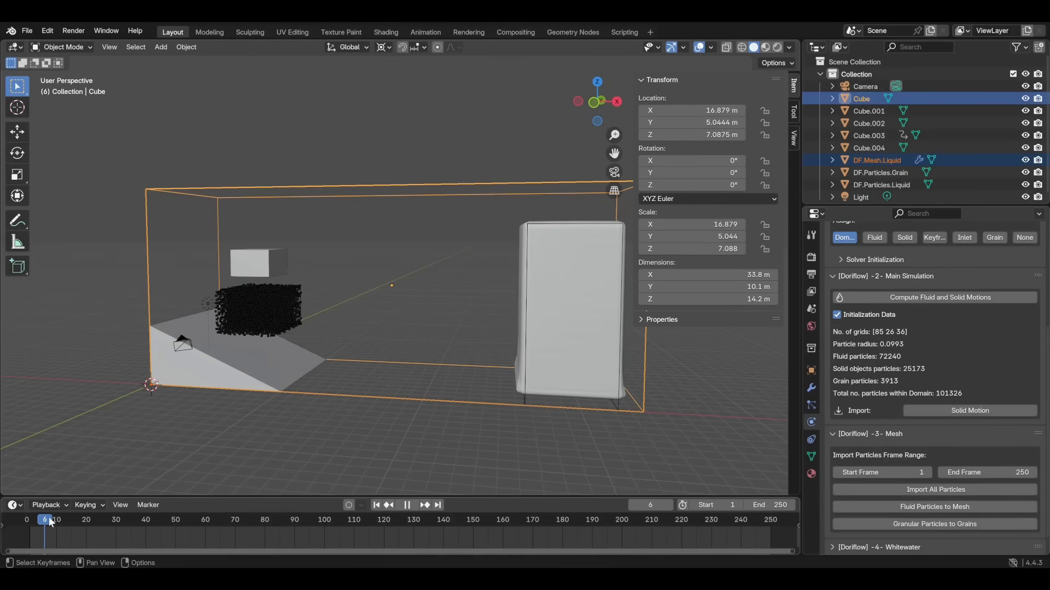
pyautogui.moveTo(365, 397); pyautogui.dragTo(380, 400, button='middle')
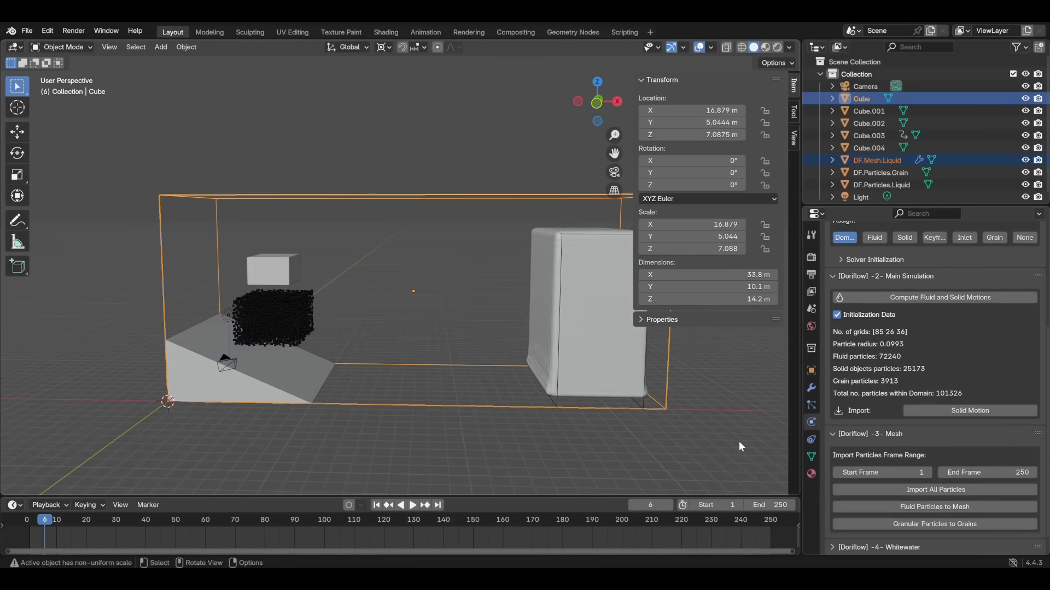
# - Convert the granular particles to grains and inspect the spheres beneath the floating block up close
pyautogui.click(936, 524)
pyautogui.keyDown('shift'); pyautogui.moveTo(388, 325); pyautogui.dragTo(479, 319, button='middle'); pyautogui.keyUp('shift')
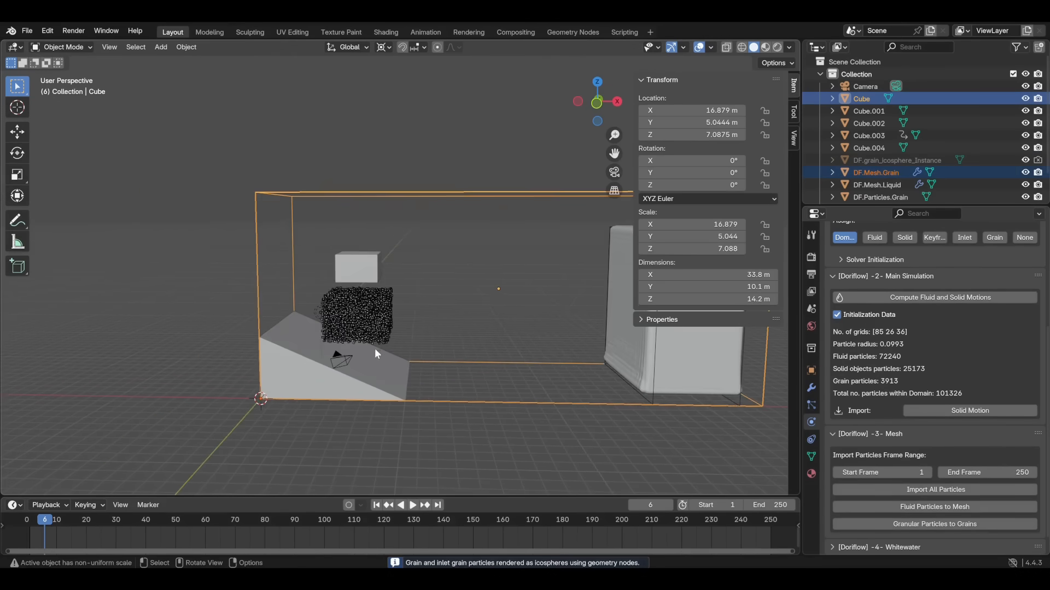
pyautogui.scroll(8, 373, 348)
pyautogui.keyDown('shift'); pyautogui.moveTo(366, 346); pyautogui.dragTo(476, 227, button='middle'); pyautogui.keyUp('shift')
pyautogui.scroll(3, 409, 389)
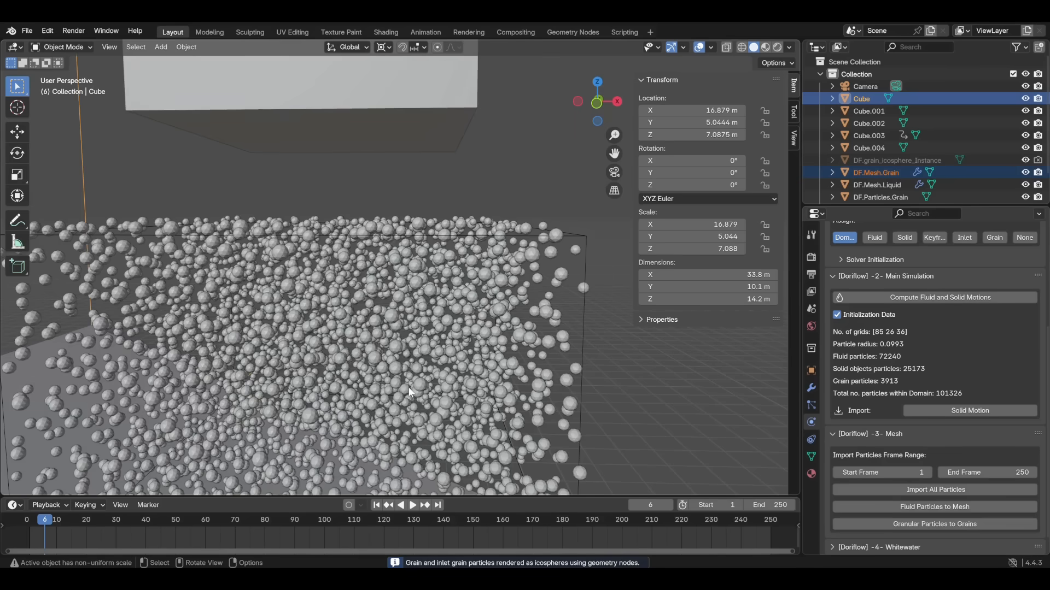
pyautogui.moveTo(291, 362); pyautogui.dragTo(335, 346, button='middle')
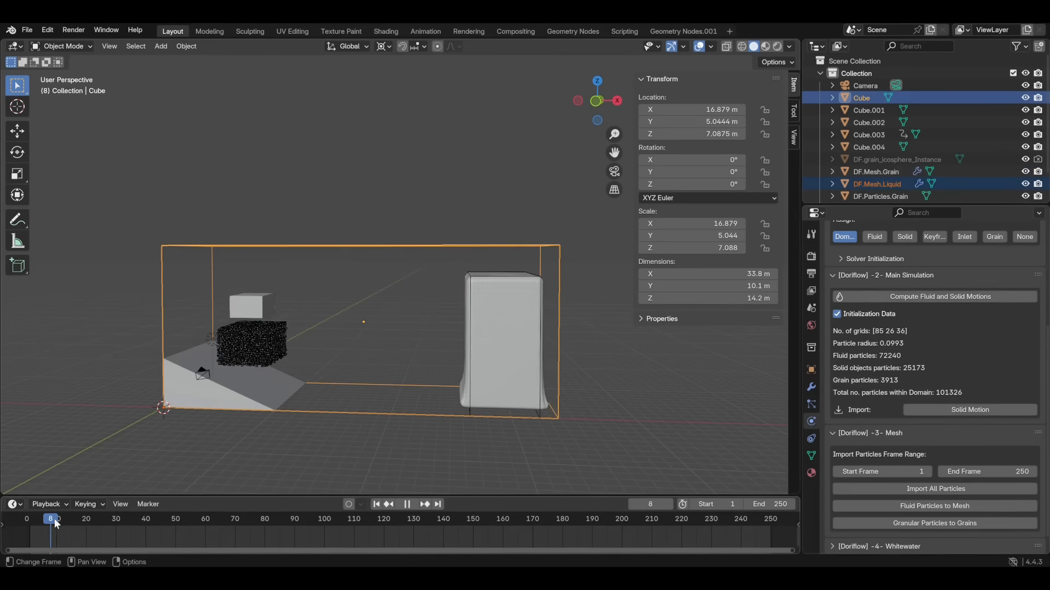
# - Advance to frame 34, select the liquid mesh and show its node setup in the Geometry Nodes.001 workspace with the whole domain in view
pyautogui.moveTo(117, 523)
pyautogui.mouseDown()
pyautogui.moveTo(573, 523)
pyautogui.moveTo(128, 523)
pyautogui.mouseUp()
pyautogui.click(437, 382)
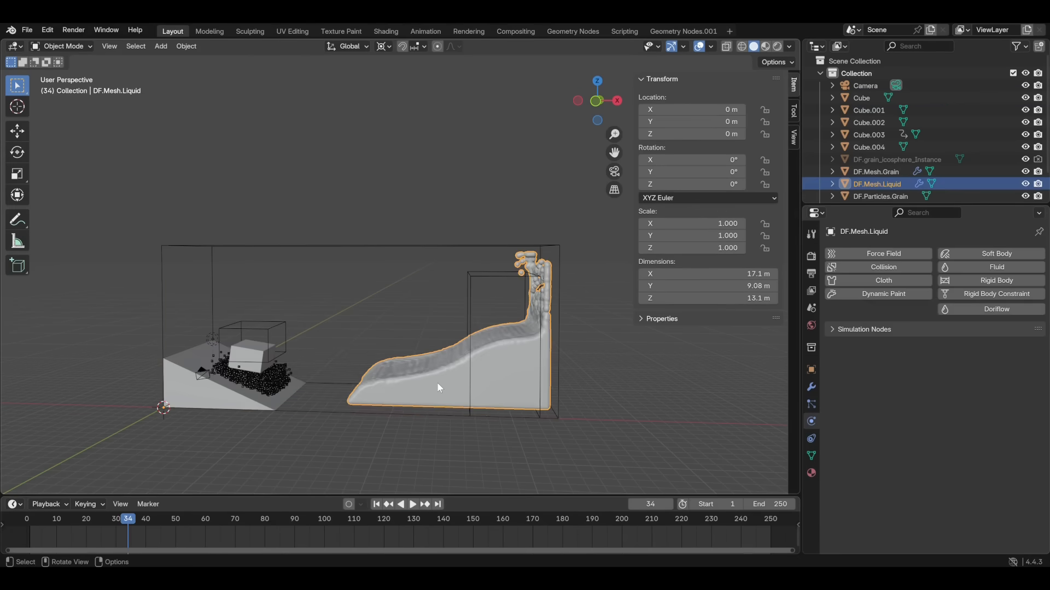
pyautogui.click(686, 31)
pyautogui.scroll(-2, 576, 397)
pyautogui.moveTo(568, 391); pyautogui.dragTo(546, 354, button='middle')
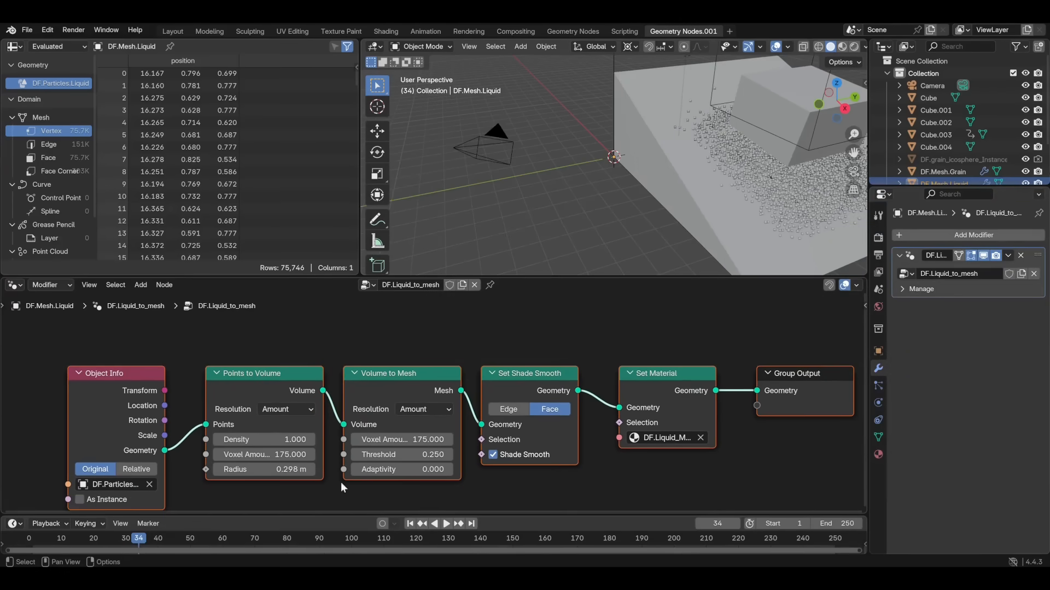
pyautogui.moveTo(542, 158); pyautogui.dragTo(573, 159, button='middle')
pyautogui.scroll(-5, 579, 159)
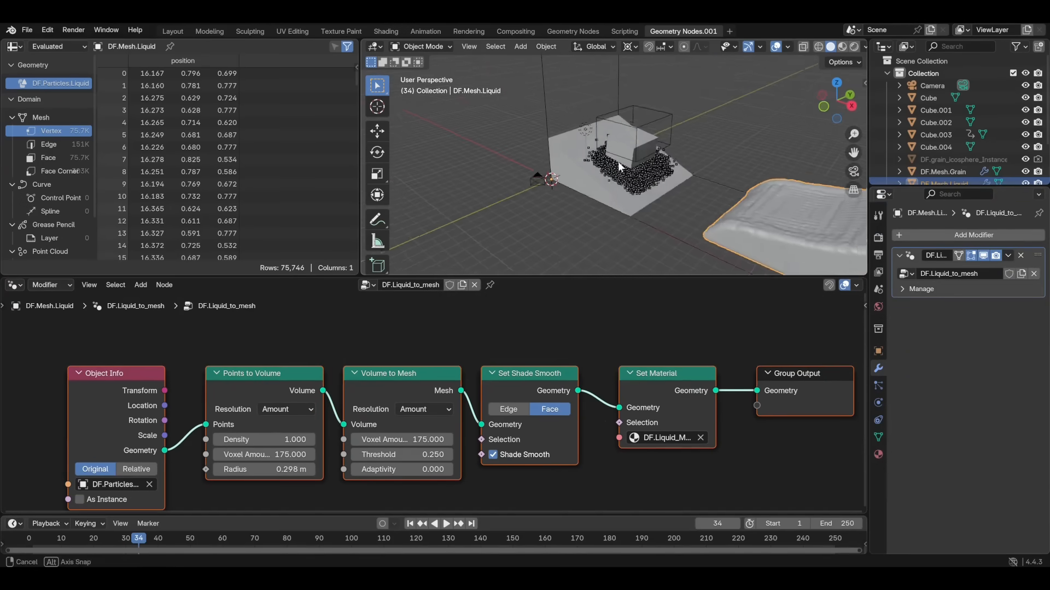
pyautogui.keyDown('shift'); pyautogui.moveTo(706, 131); pyautogui.dragTo(607, 180, button='middle'); pyautogui.keyUp('shift')
pyautogui.scroll(-3, 661, 143)
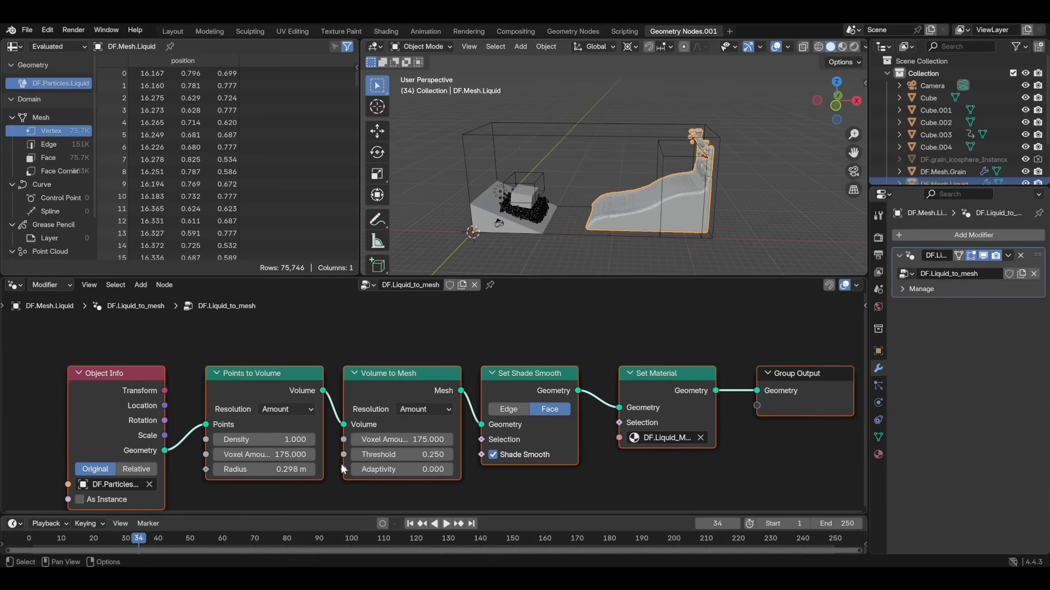
# - Set the liquid mesh's Points to Volume radius to 0.25 m and its Volume to Mesh threshold to 0.350
pyautogui.scroll(1, 262, 469)
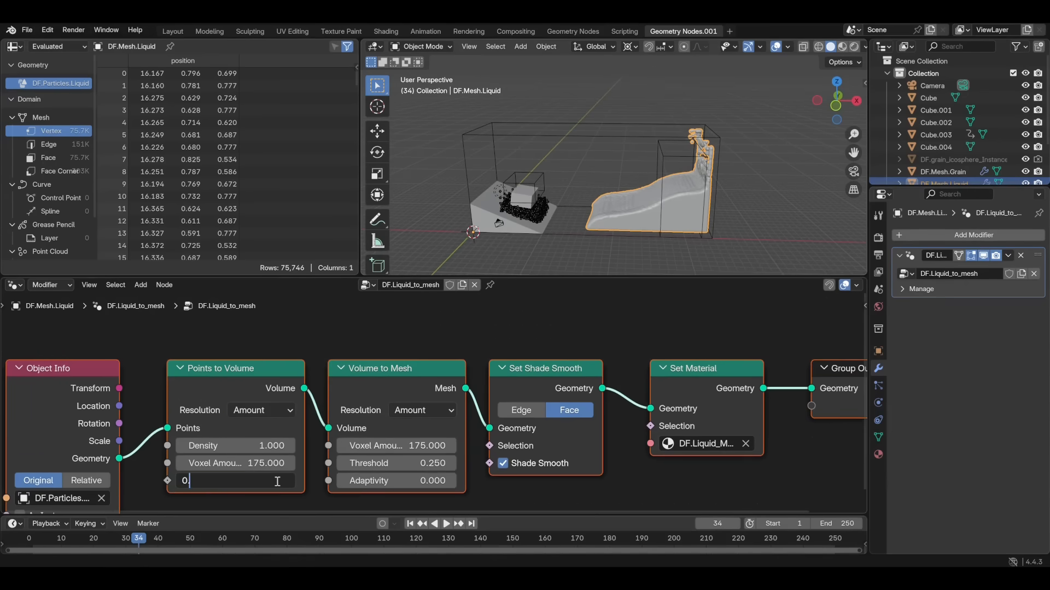
pyautogui.moveTo(281, 480); pyautogui.dragTo(273, 481)
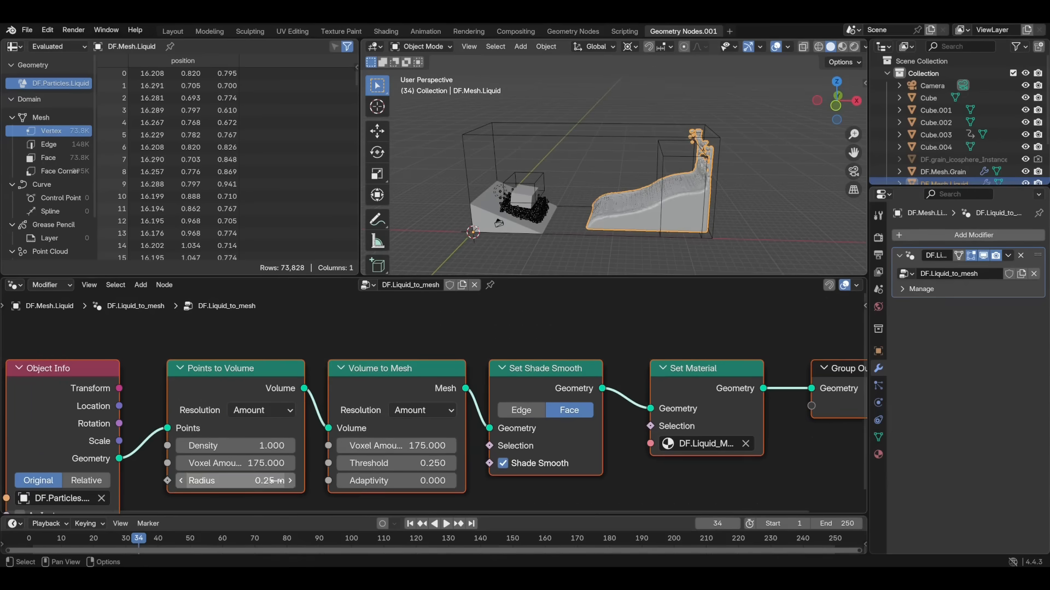
pyautogui.click(451, 464)
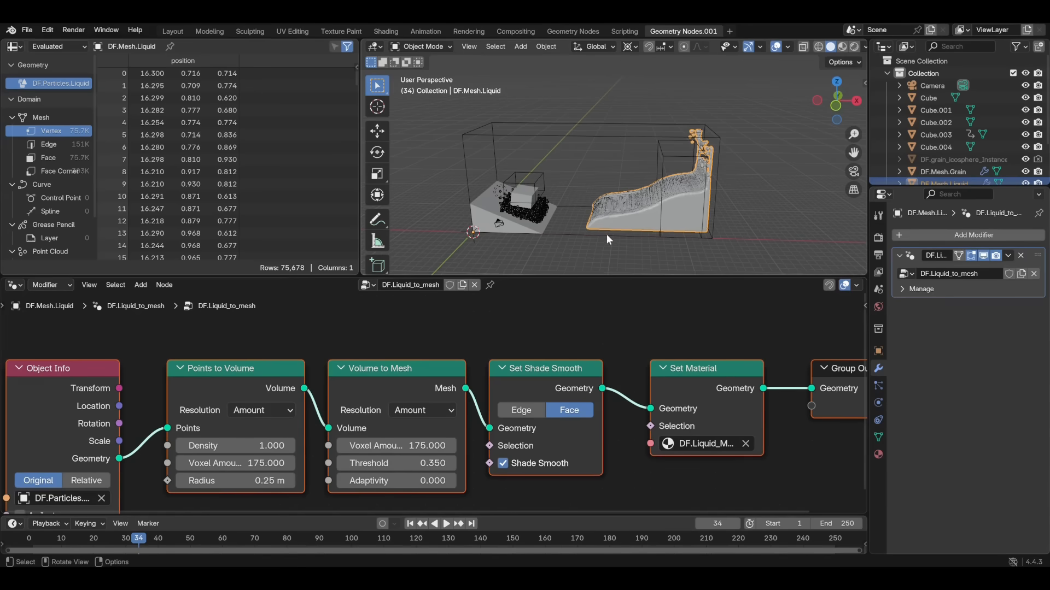
# - Reimport all particles from the domain for frames 1 to 250 and regenerate the fluid mesh and the grains
pyautogui.click(552, 134)
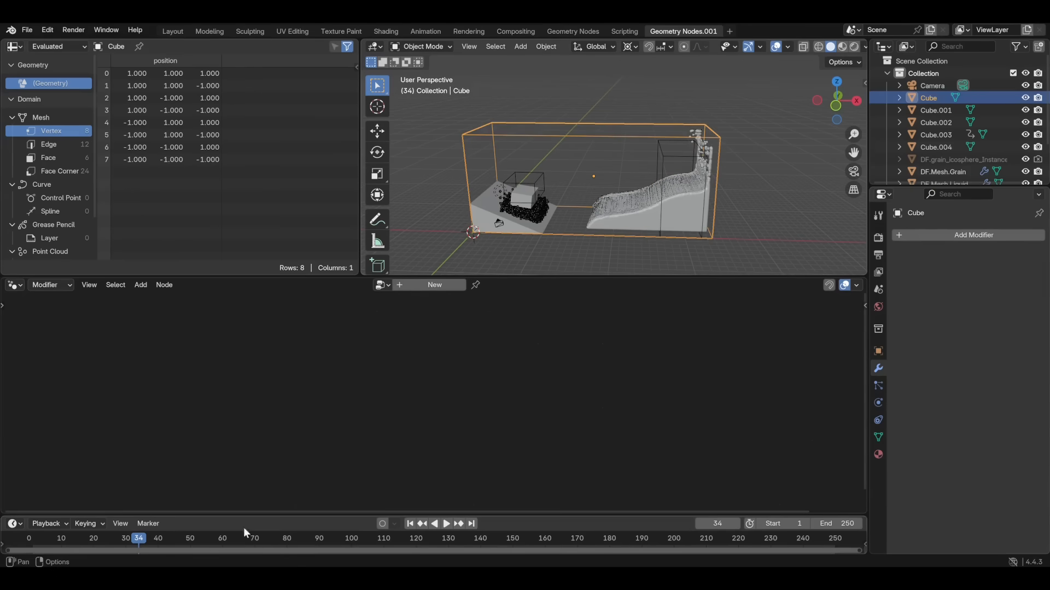
pyautogui.moveTo(61, 538); pyautogui.dragTo(131, 540)
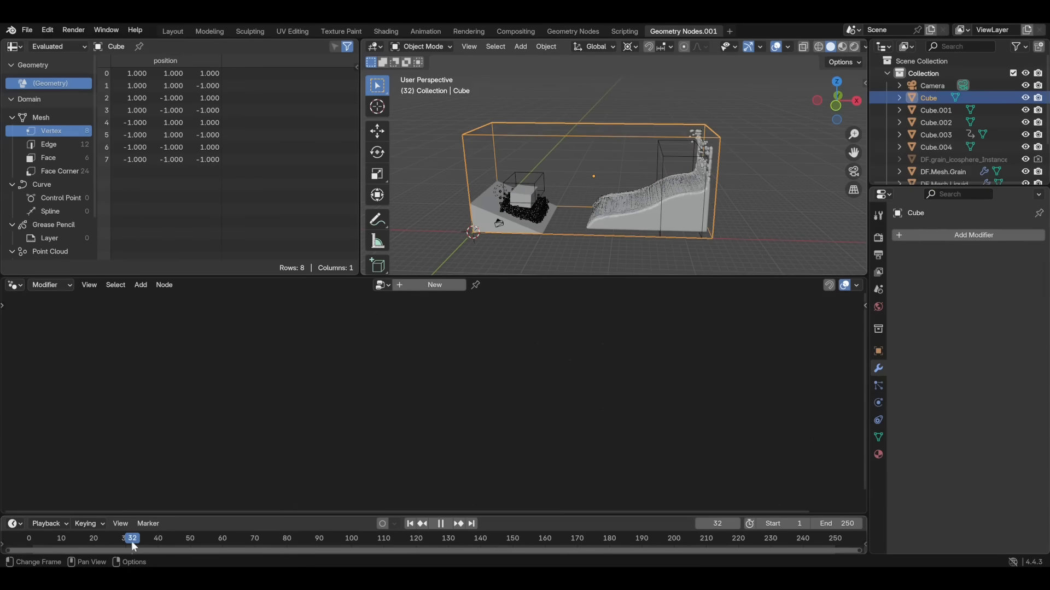
pyautogui.click(878, 403)
pyautogui.click(943, 413)
pyautogui.click(967, 470)
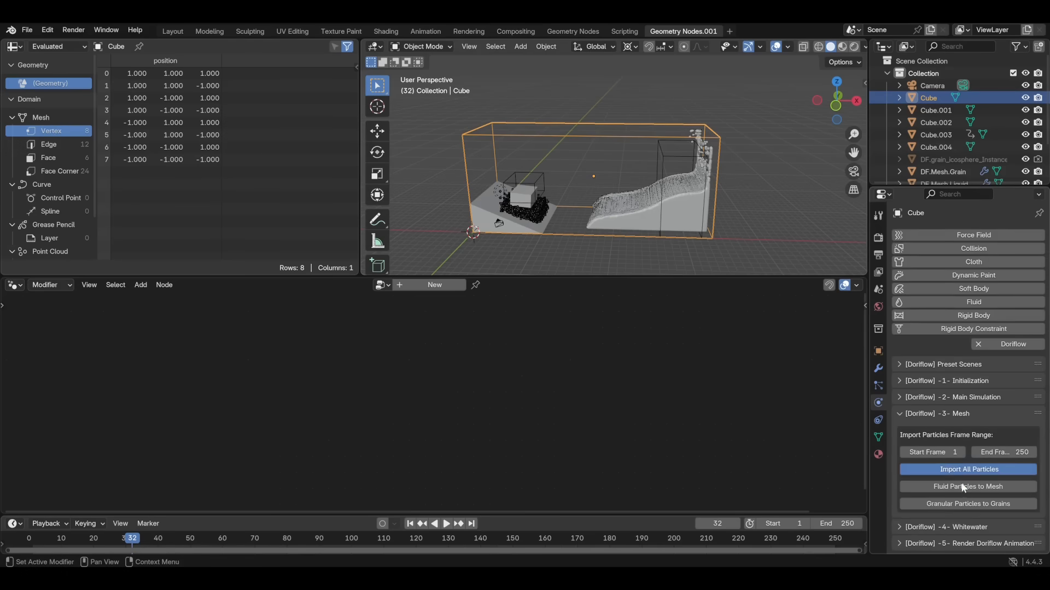
pyautogui.click(964, 518)
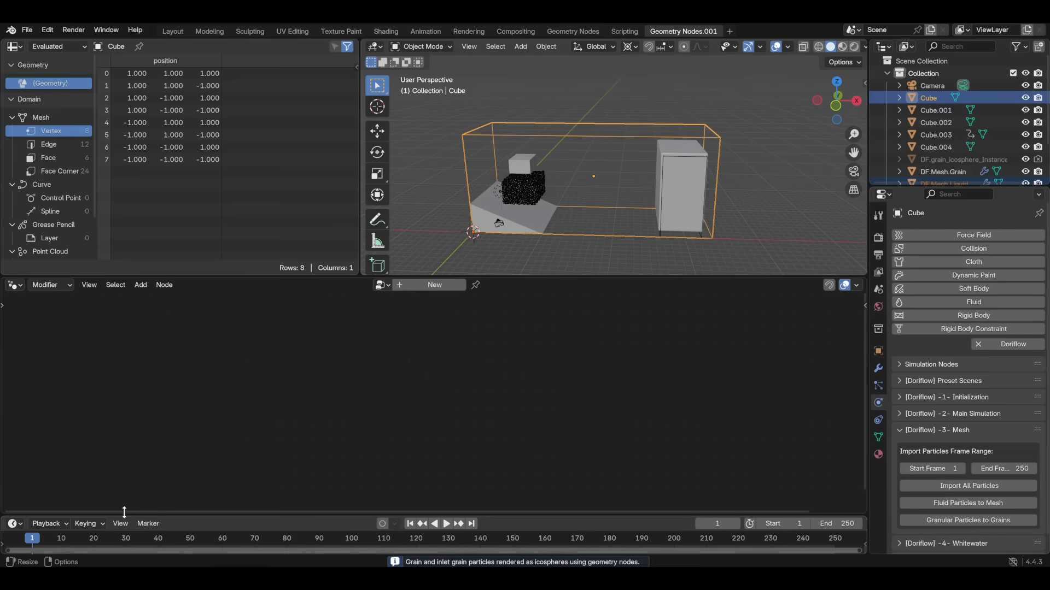
# - Preview the meshed liquid and grains hitting the ramp and floating block, stopping at frame 60
pyautogui.press('space')
pyautogui.moveTo(181, 545); pyautogui.dragTo(328, 539)
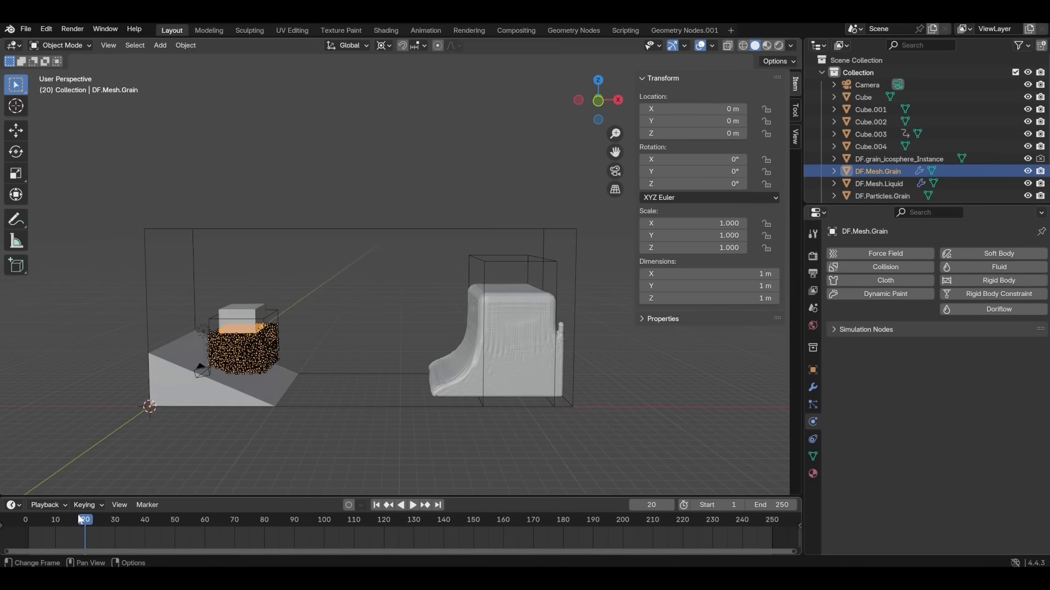
pyautogui.press('space')
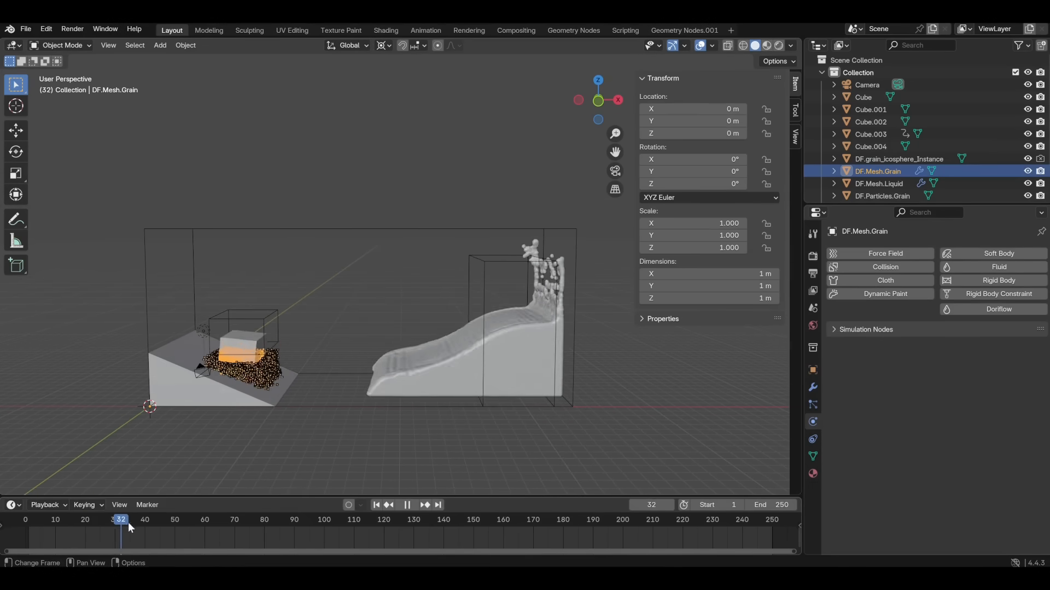
pyautogui.moveTo(169, 526); pyautogui.dragTo(183, 527)
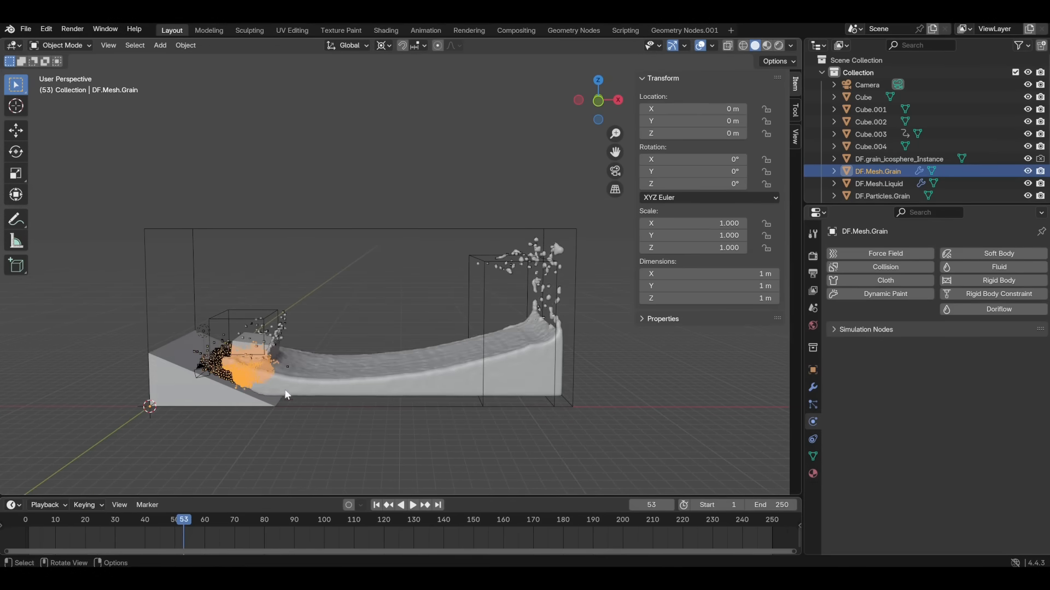
pyautogui.moveTo(286, 393); pyautogui.dragTo(306, 376, button='middle')
pyautogui.moveTo(181, 525); pyautogui.dragTo(207, 525)
pyautogui.moveTo(304, 385); pyautogui.dragTo(322, 399, button='middle')
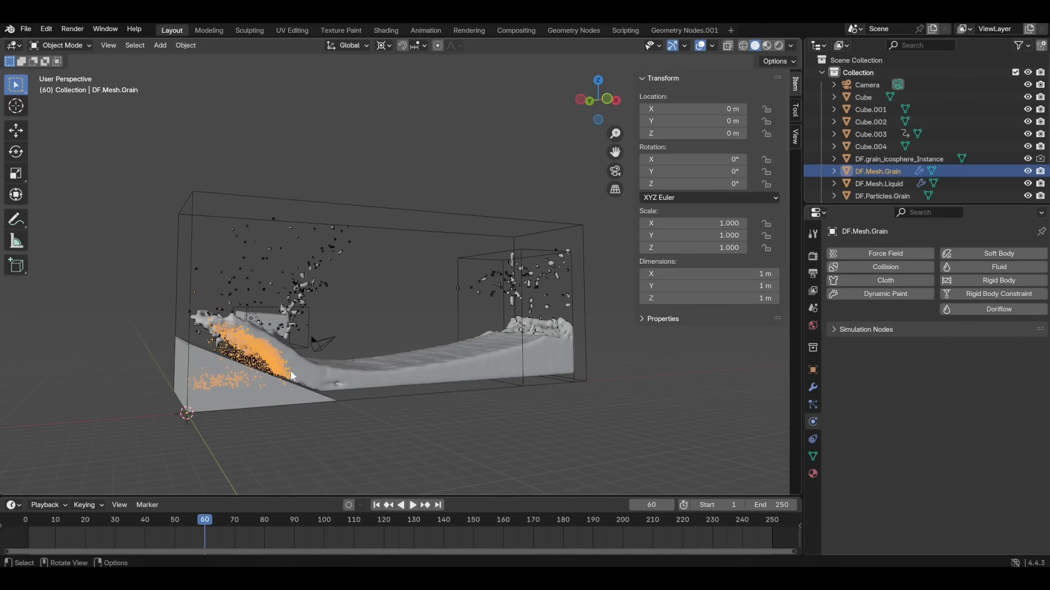
# - Select the domain and set its grain stiffness to 110 in the Grain Solver settings
pyautogui.moveTo(292, 376)
pyautogui.mouseDown(button='middle')
pyautogui.moveTo(291, 387)
pyautogui.moveTo(359, 257)
pyautogui.mouseUp(button='middle')
pyautogui.click(366, 228)
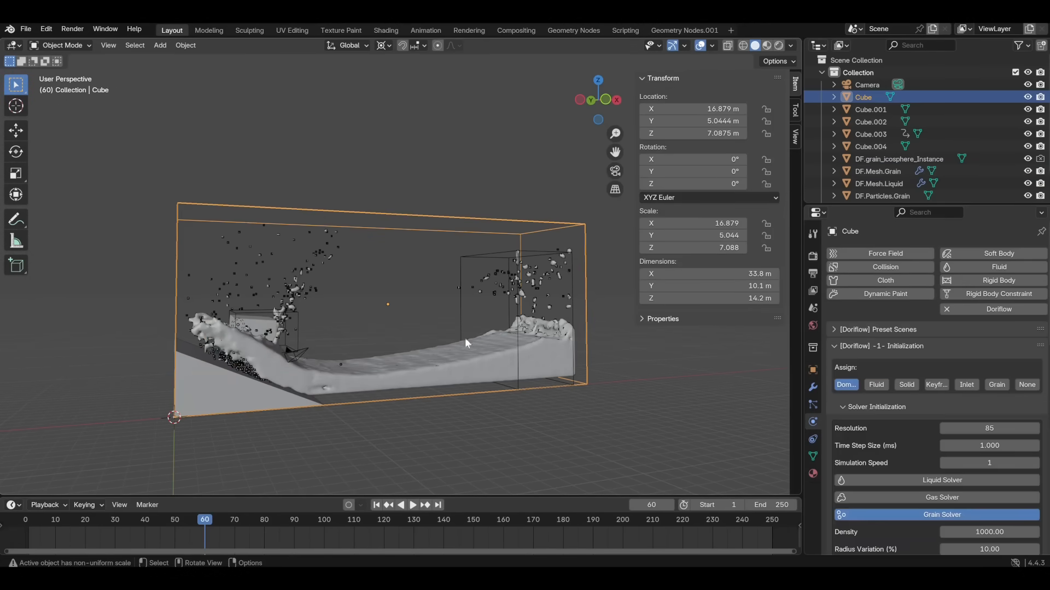
pyautogui.scroll(-3, 912, 451)
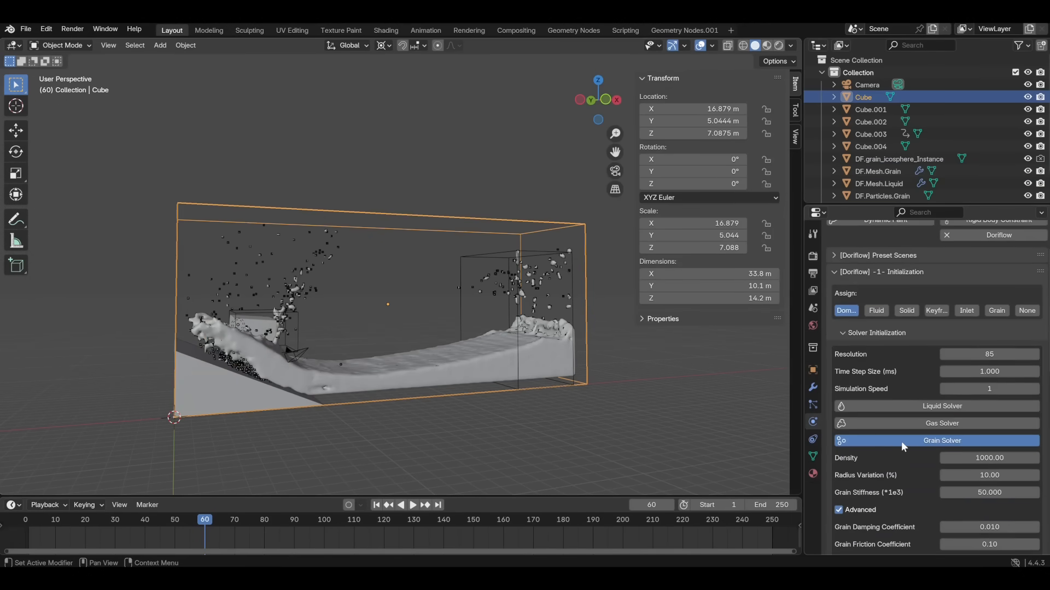
pyautogui.scroll(-1, 917, 437)
pyautogui.click(974, 466)
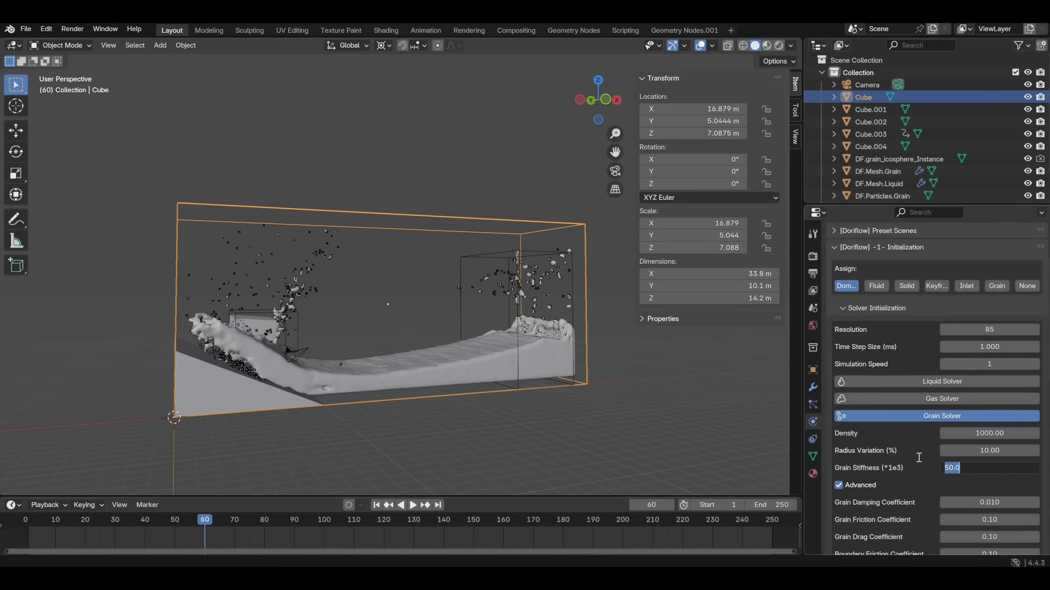
pyautogui.write('110')
pyautogui.press('Return')
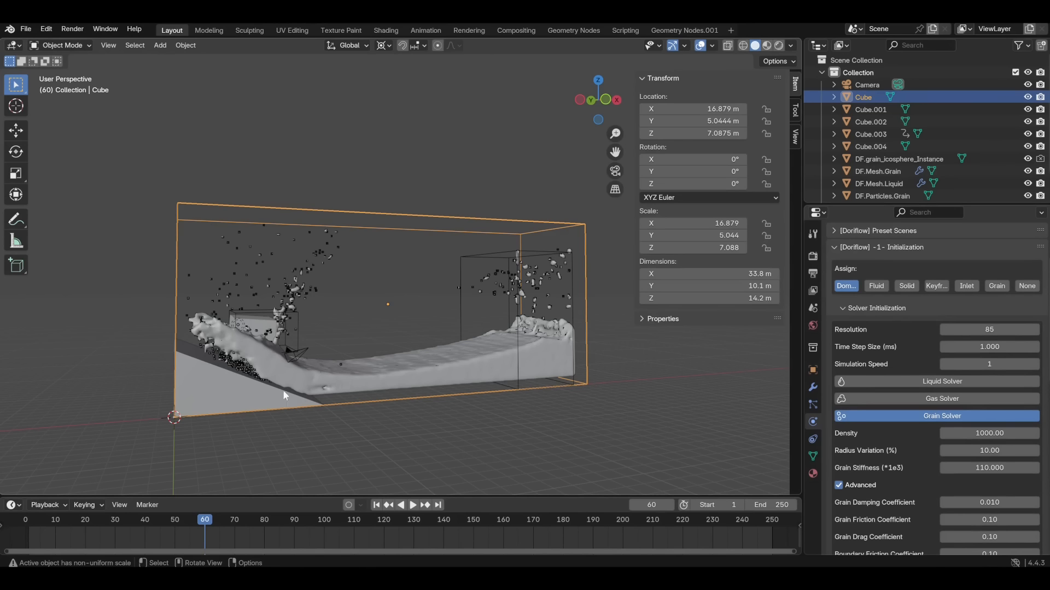
# - Compute the fluid and solid motions again and import all particles for frames 1 to 250
pyautogui.scroll(-8, 885, 424)
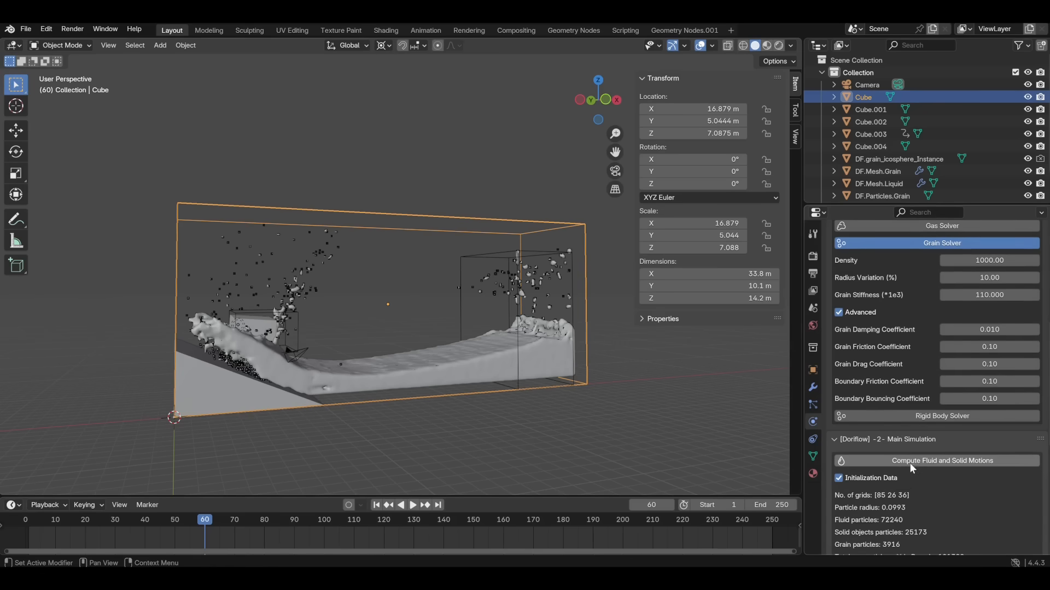
pyautogui.click(917, 463)
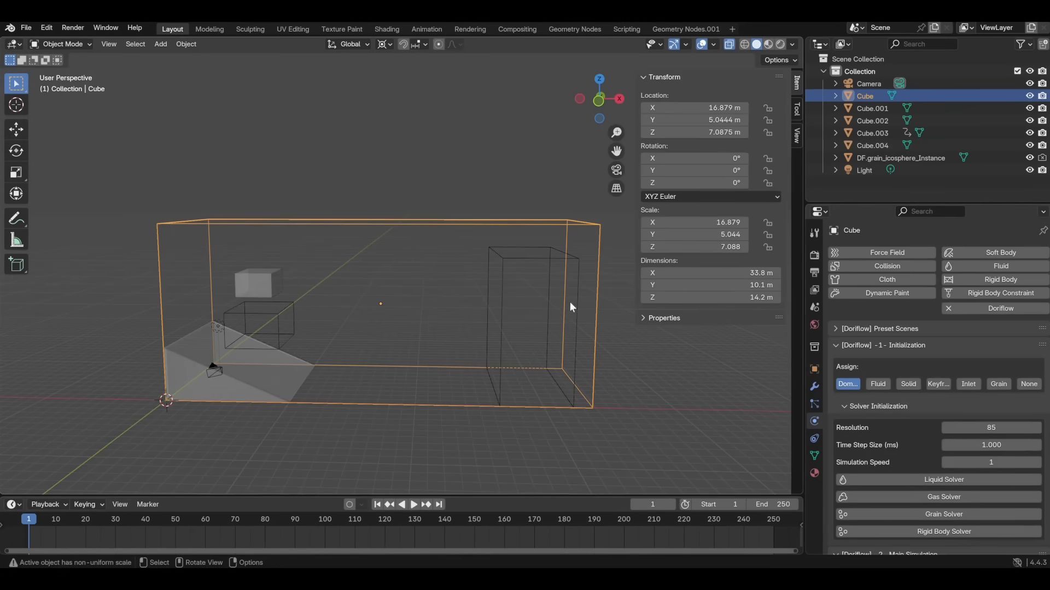
pyautogui.scroll(-10, 921, 425)
pyautogui.click(936, 425)
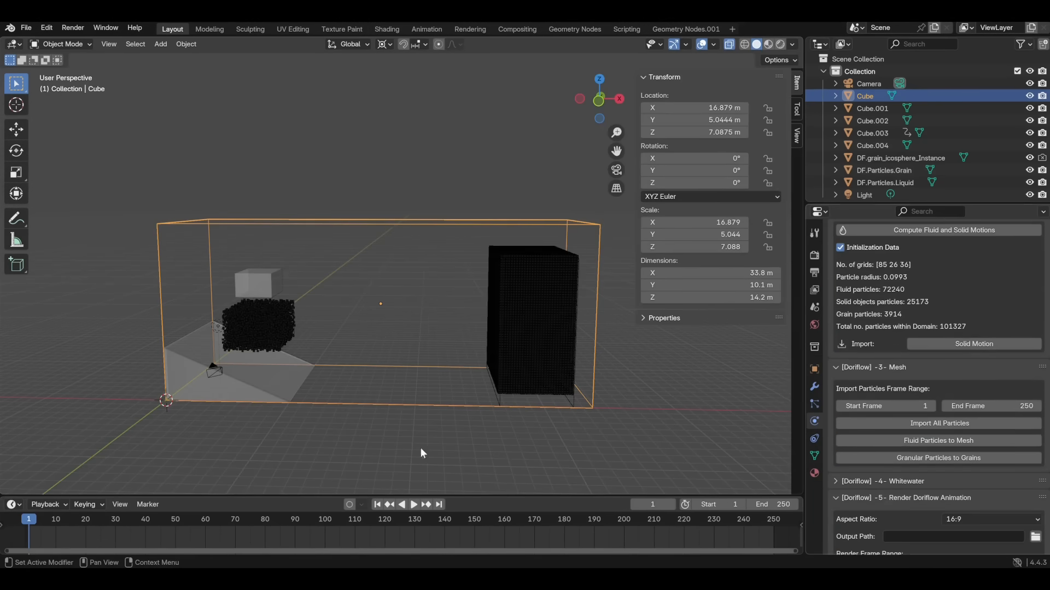
# - Preview the imported particles across the whole domain by playing and scrubbing to frame 114
pyautogui.moveTo(346, 359); pyautogui.dragTo(347, 342, button='middle')
pyautogui.press('space')
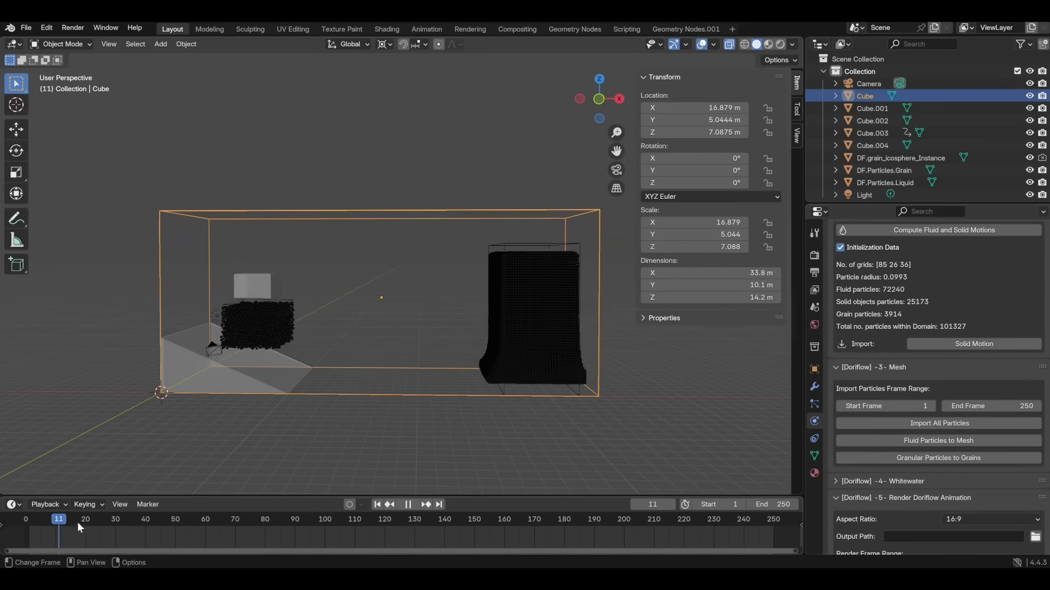
pyautogui.moveTo(77, 522); pyautogui.dragTo(367, 520)
pyautogui.keyDown('shift'); pyautogui.moveTo(301, 360); pyautogui.dragTo(329, 368, button='middle'); pyautogui.keyUp('shift')
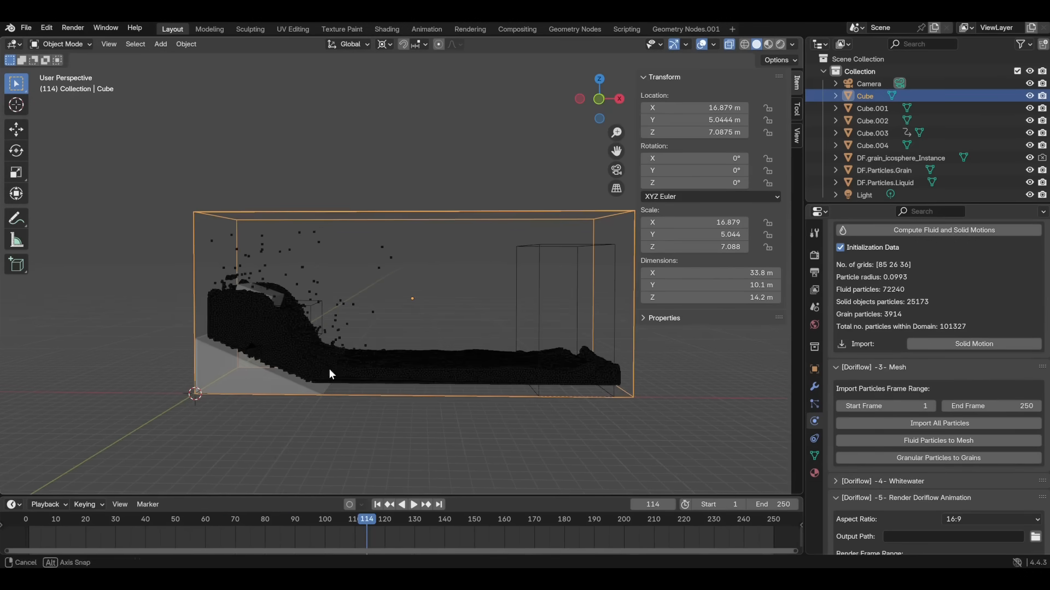
# - Select the grain particles and preview their motion on the ramp, stopping at frame 126
pyautogui.click(903, 168)
pyautogui.moveTo(58, 519); pyautogui.dragTo(157, 521)
pyautogui.scroll(5, 260, 415)
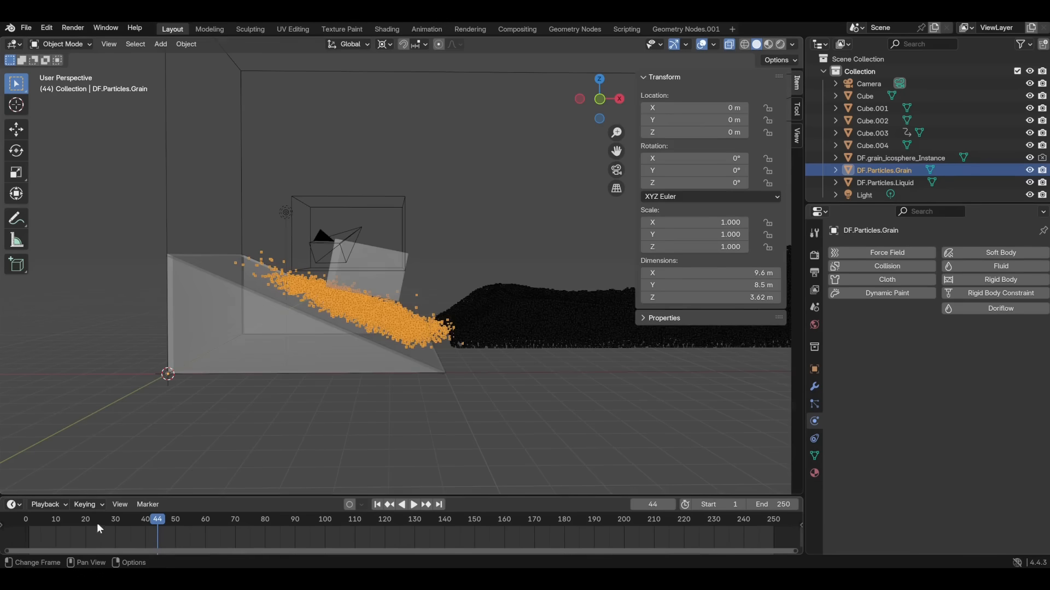
pyautogui.press('space')
pyautogui.press('space')
pyautogui.scroll(-4, 446, 413)
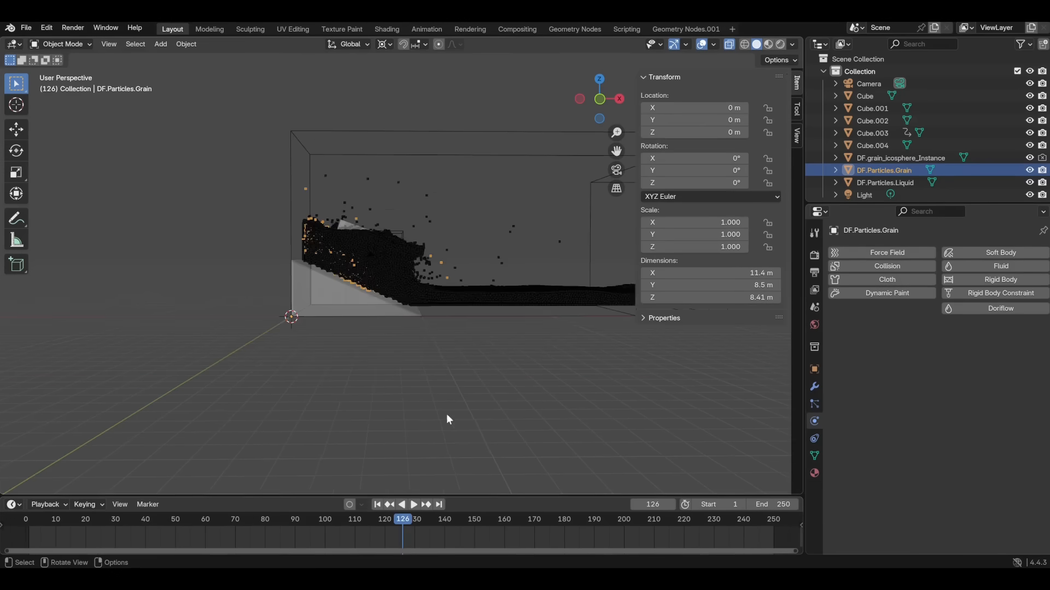
# - Replay the particle simulation from about frame 31 and examine the grains, fluid and floating block up to frame 230
pyautogui.moveTo(446, 414); pyautogui.dragTo(392, 339, button='middle')
pyautogui.click(119, 520)
pyautogui.press('space')
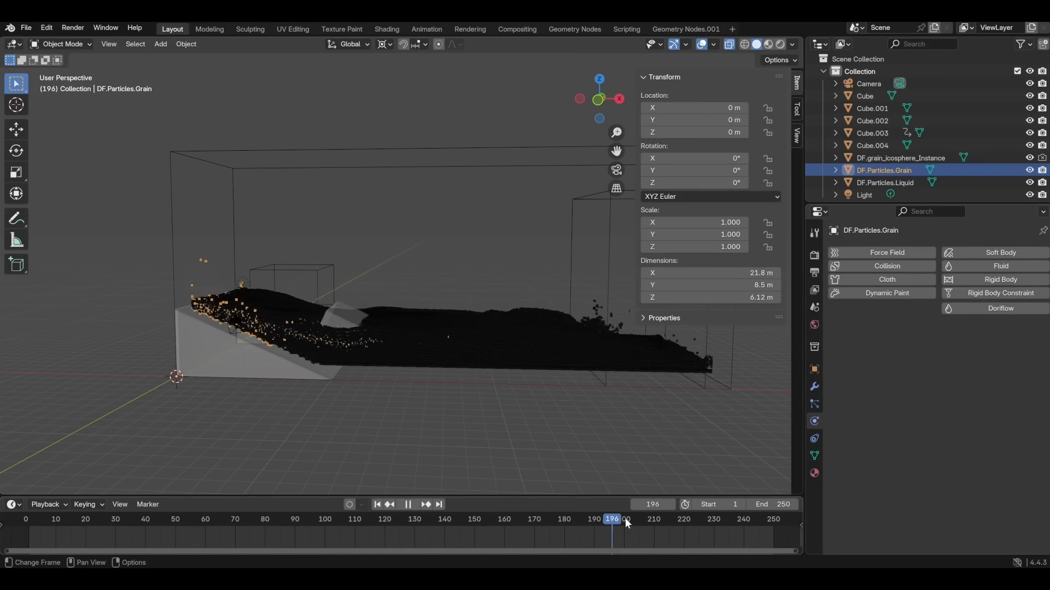
pyautogui.press('space')
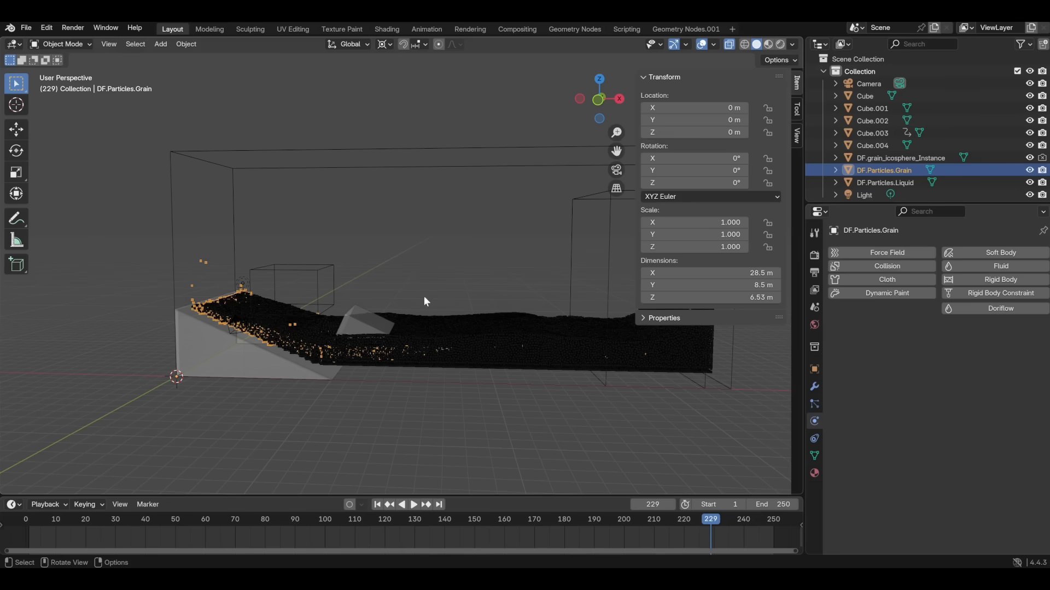
pyautogui.keyDown('shift'); pyautogui.moveTo(424, 297); pyautogui.dragTo(373, 314, button='middle'); pyautogui.keyUp('shift')
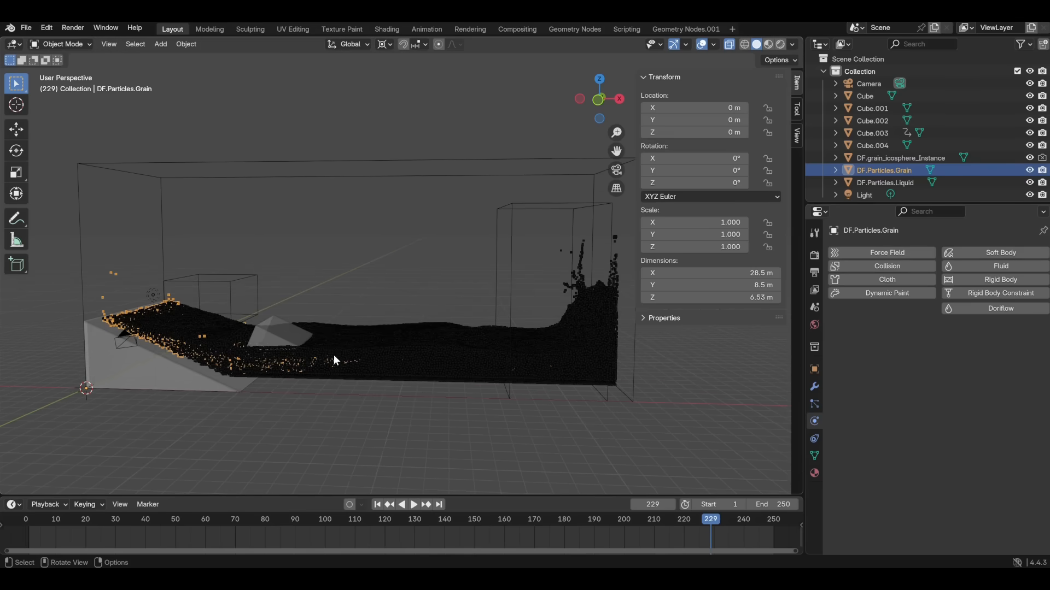
pyautogui.moveTo(186, 520); pyautogui.dragTo(714, 534)
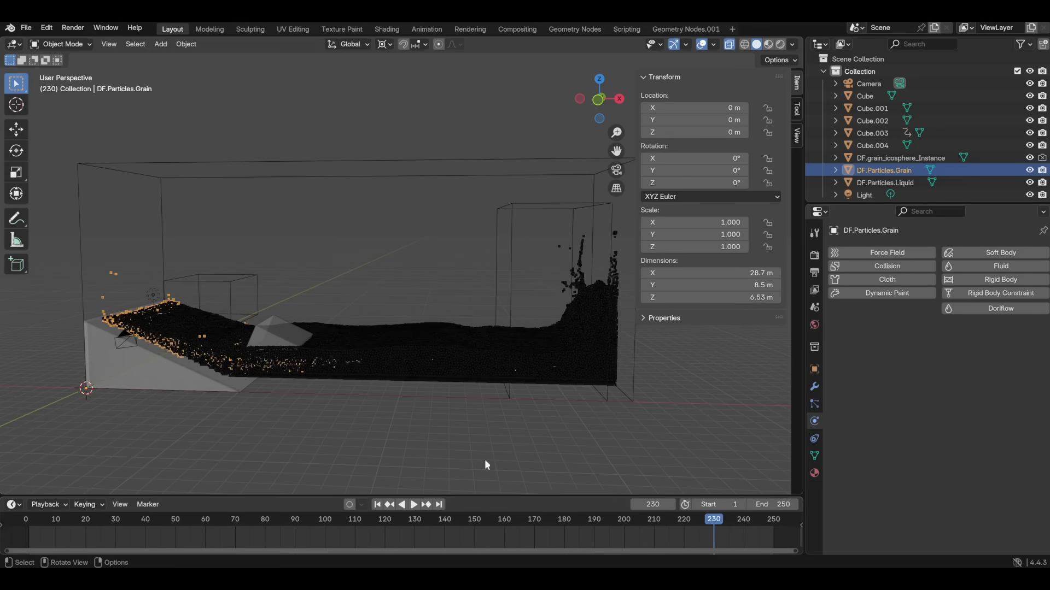
# - Convert the domain's fluid particles to a mesh and turn off X-ray display in the viewport
pyautogui.click(435, 184)
pyautogui.scroll(-6, 941, 447)
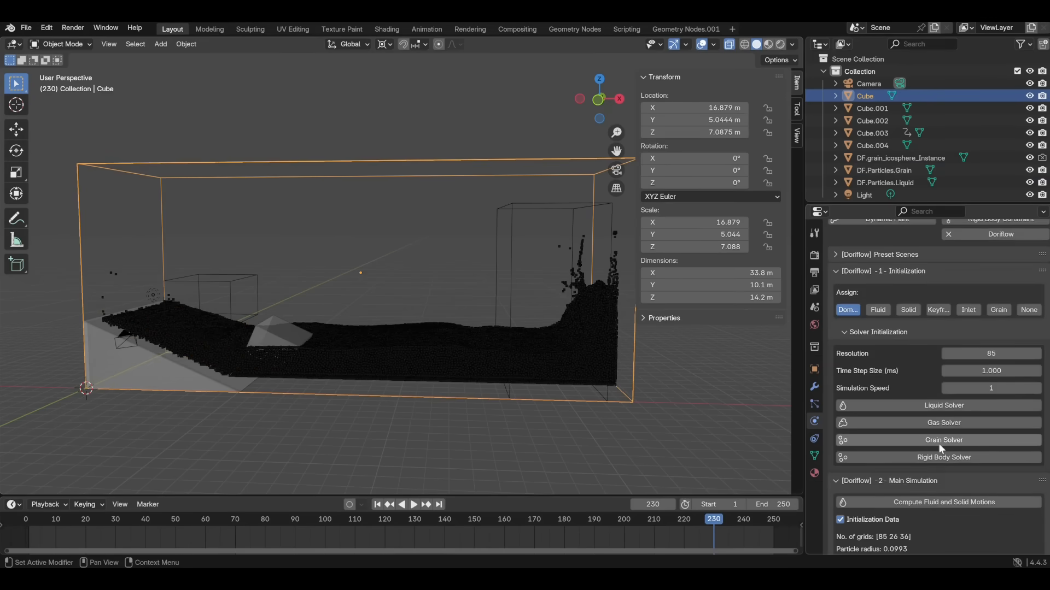
pyautogui.scroll(-5, 947, 455)
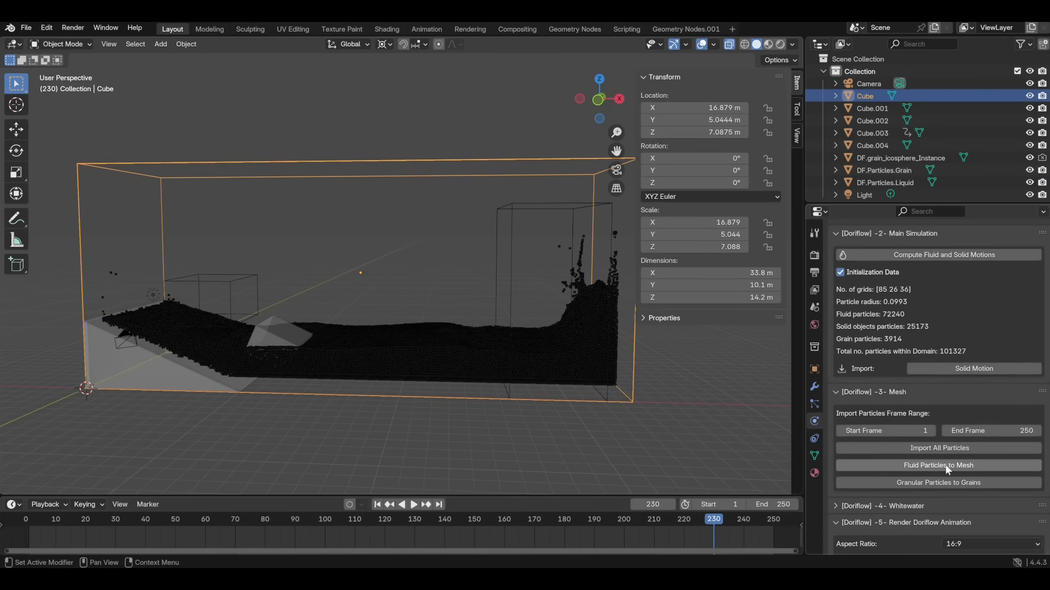
pyautogui.click(947, 465)
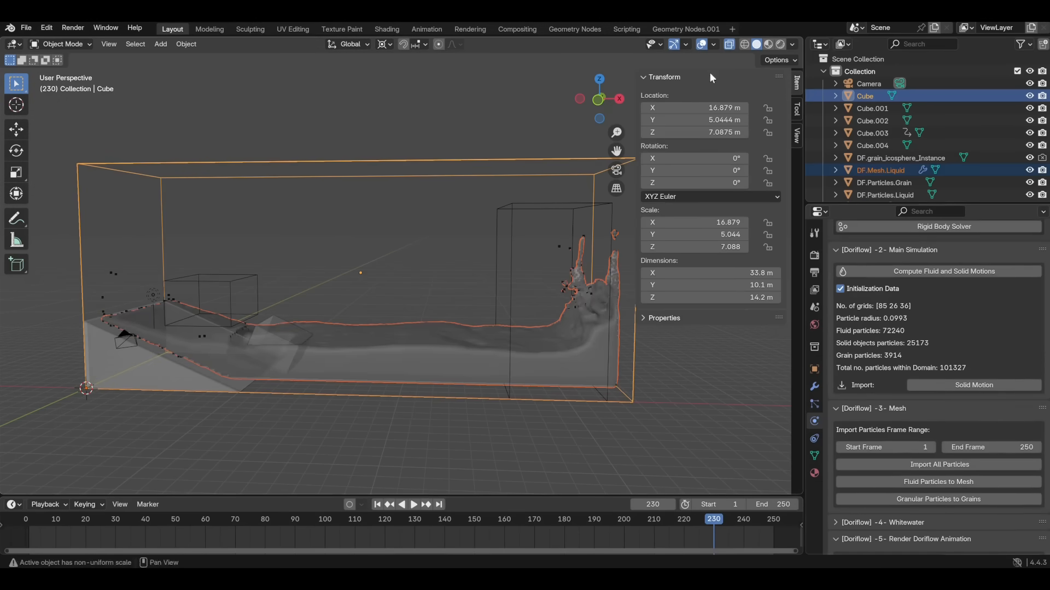
pyautogui.click(729, 47)
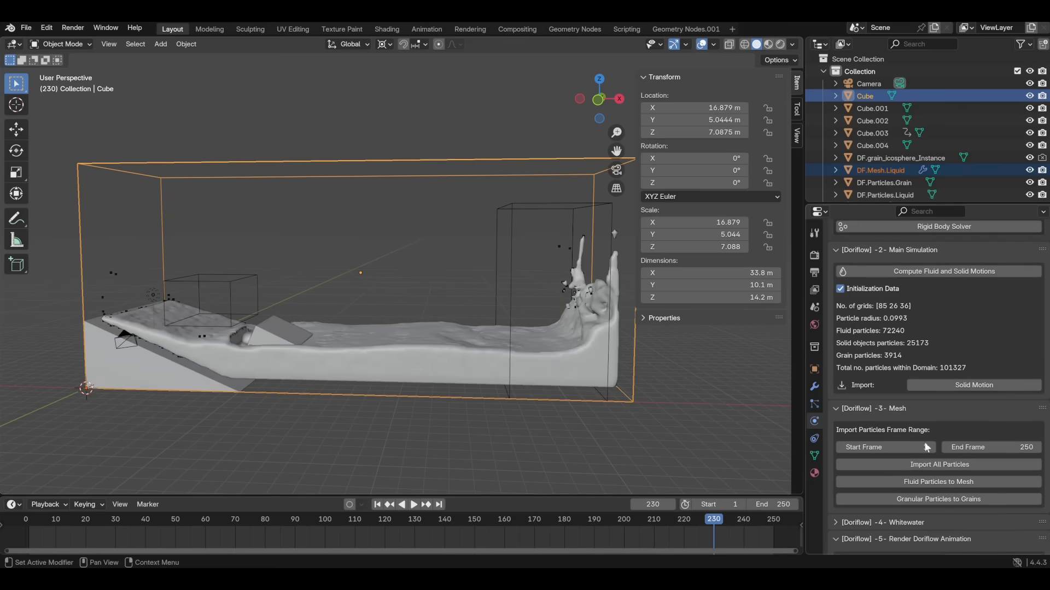
# - Go to frame 40 and convert the granular particles to grains
pyautogui.click(946, 499)
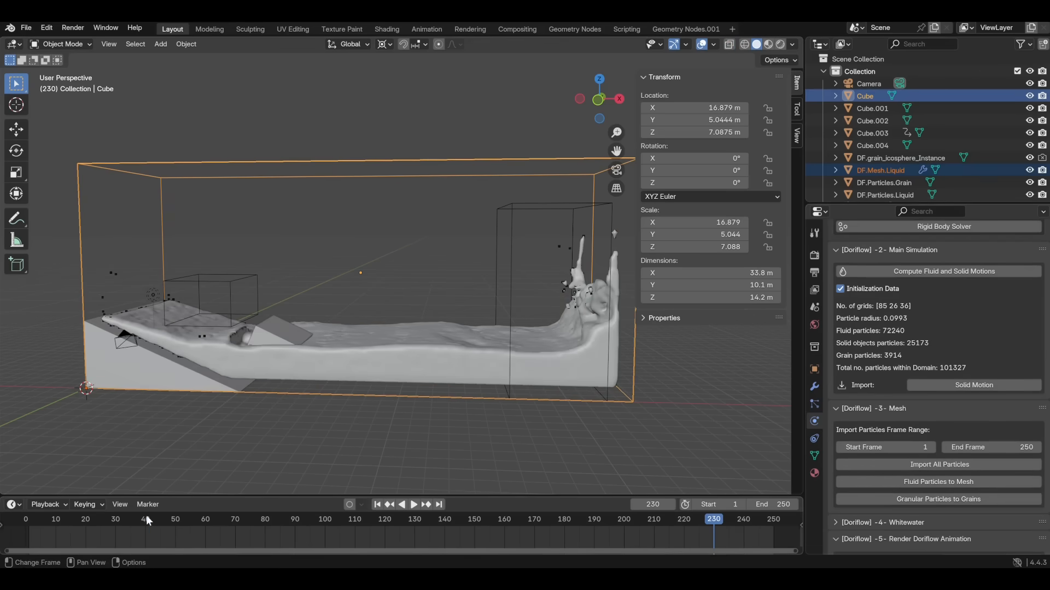
pyautogui.click(146, 516)
pyautogui.click(952, 499)
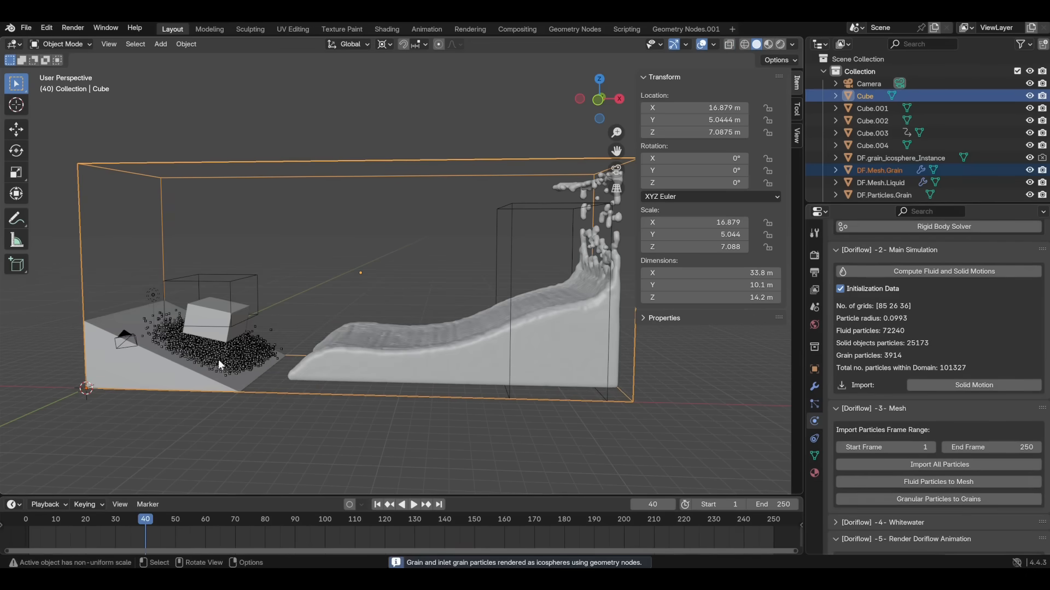
# - Preview the meshed liquid and grains around the ramp and block, stopping at frame 146
pyautogui.scroll(5, 162, 376)
pyautogui.keyDown('shift'); pyautogui.moveTo(163, 376); pyautogui.dragTo(322, 319, button='middle'); pyautogui.keyUp('shift')
pyautogui.scroll(-6, 321, 319)
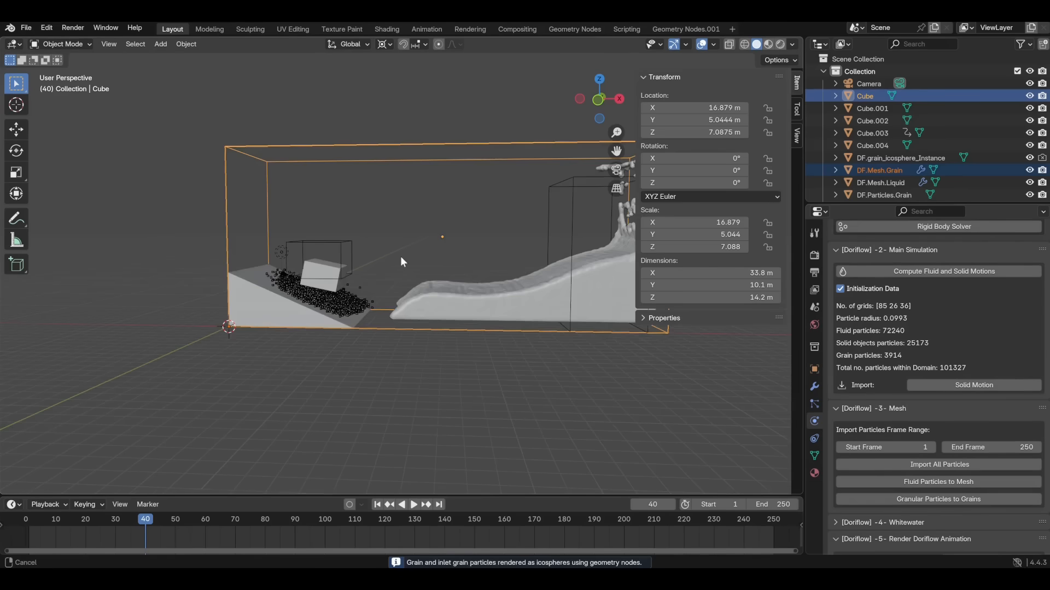
pyautogui.keyDown('shift'); pyautogui.moveTo(400, 256); pyautogui.dragTo(283, 323, button='middle'); pyautogui.keyUp('shift')
pyautogui.click(68, 513)
pyautogui.press('space')
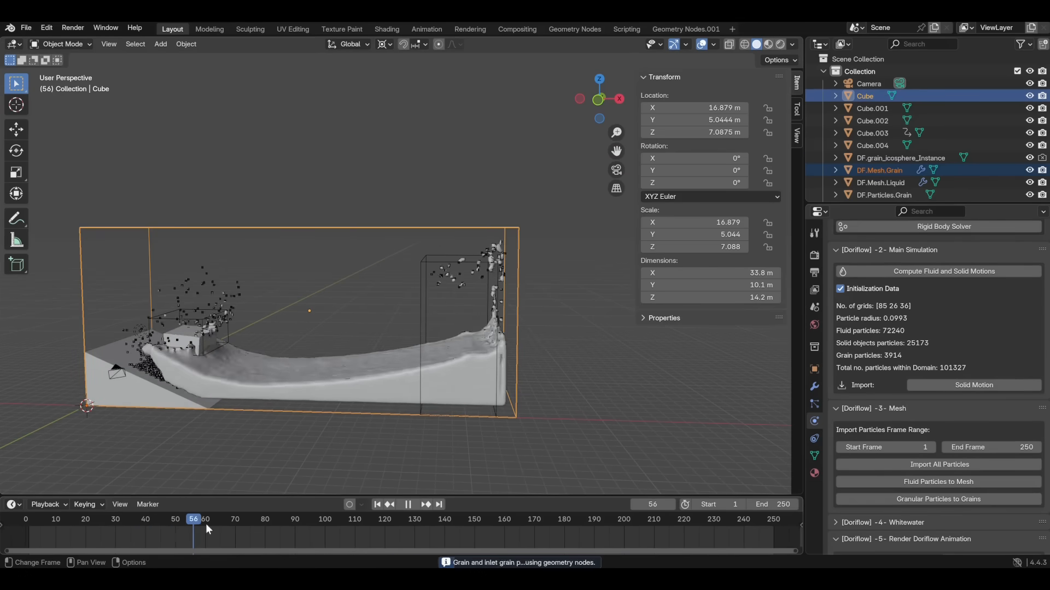
pyautogui.press('space')
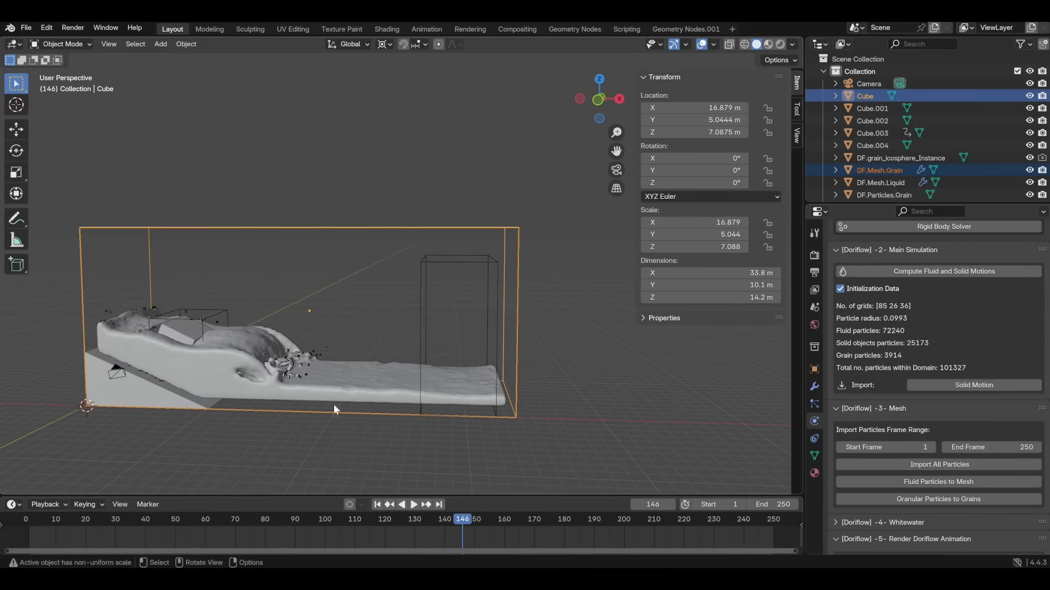
# - Select the liquid mesh and show its node setup and surface in the Geometry Nodes.001 workspace
pyautogui.click(230, 370)
pyautogui.click(676, 30)
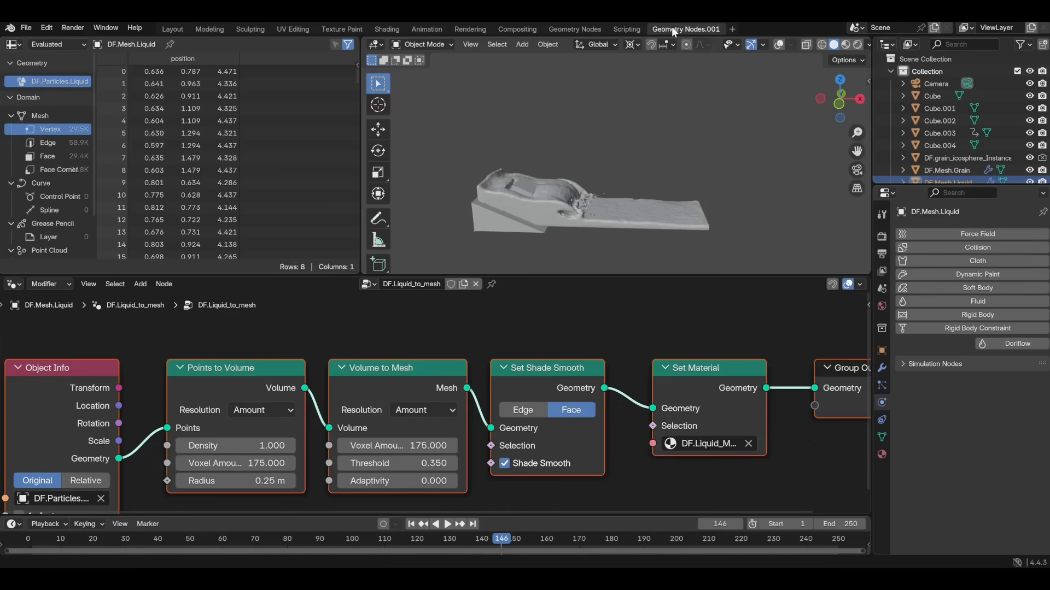
pyautogui.scroll(2, 573, 236)
pyautogui.keyDown('shift'); pyautogui.moveTo(573, 237); pyautogui.dragTo(608, 161, button='middle'); pyautogui.keyUp('shift')
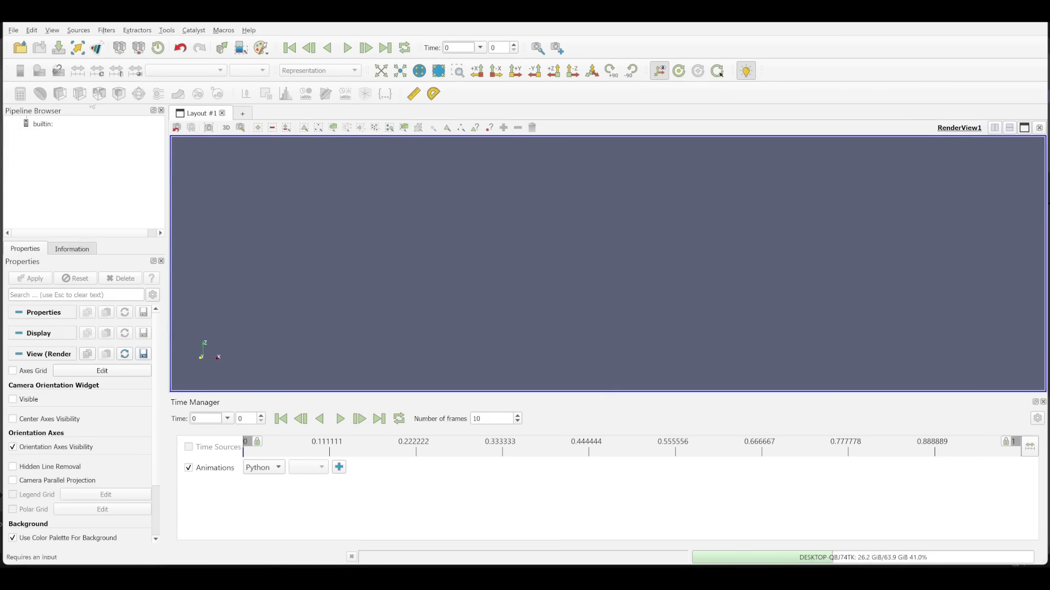
# - Switch to ParaView and open the grain_particles, liquid_particles, rigid_body_particle_obj1 and rigid_body_particle_obj2 .vtk series from the Untitled1_output folder
pyautogui.click(21, 48)
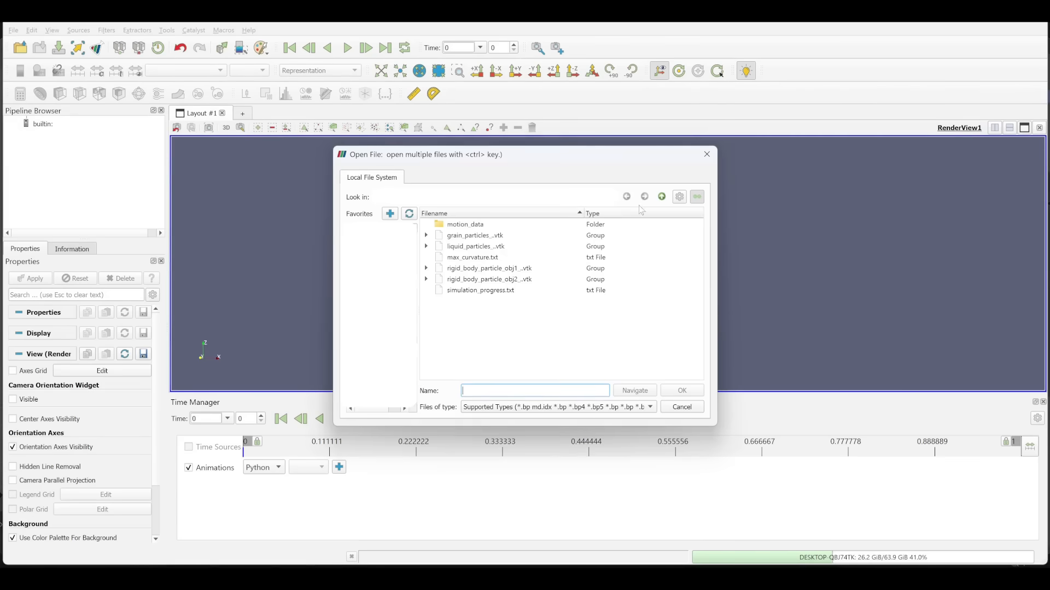
pyautogui.click(659, 201)
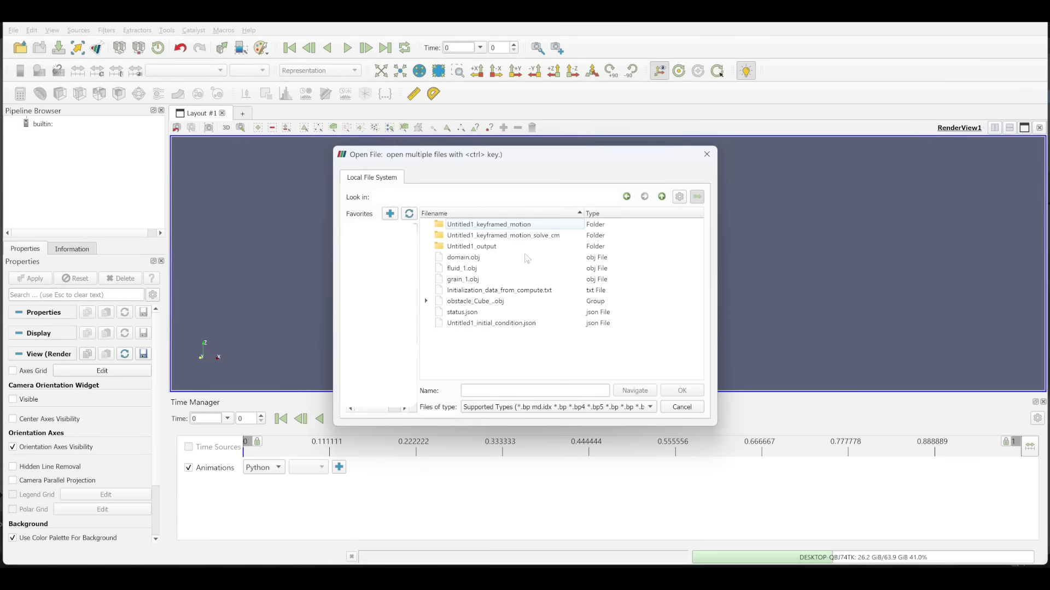
pyautogui.click(492, 247)
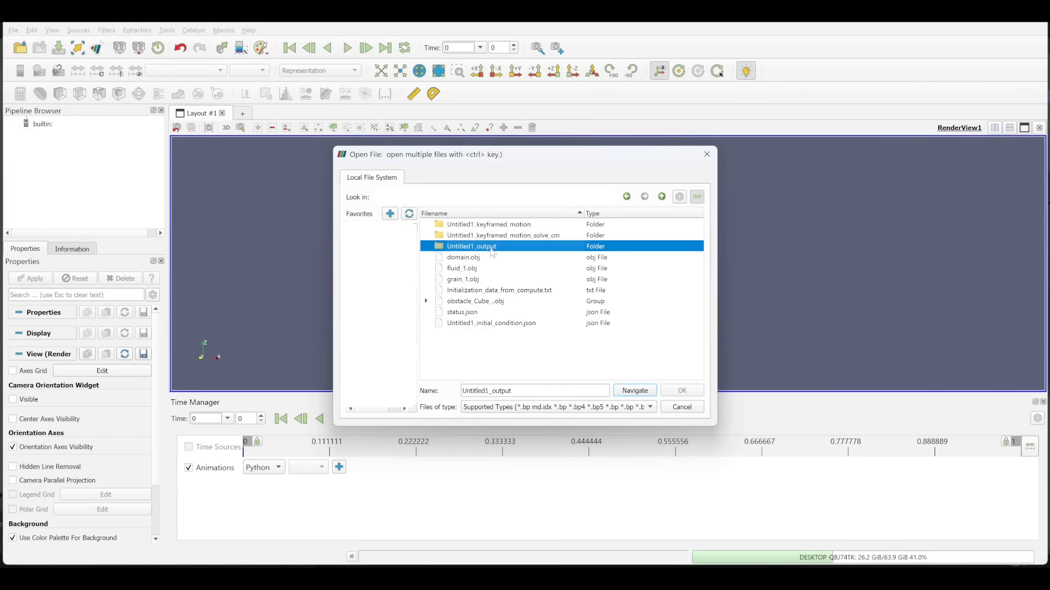
pyautogui.doubleClick(492, 248)
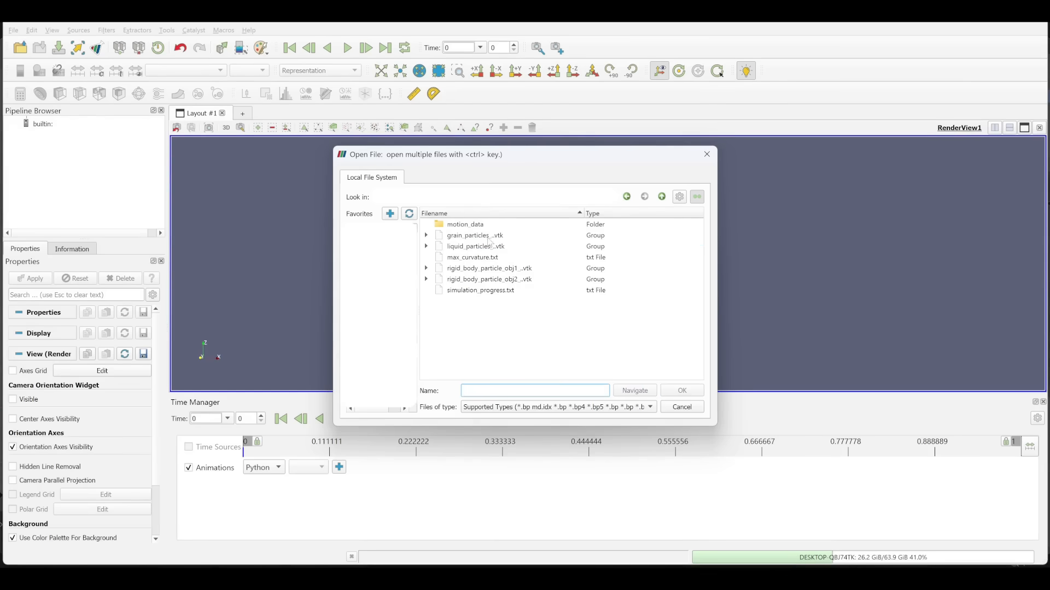
pyautogui.click(490, 236)
pyautogui.keyDown('ctrl'); pyautogui.click(494, 247); pyautogui.keyUp('ctrl')
pyautogui.keyDown('ctrl'); pyautogui.click(485, 269); pyautogui.keyUp('ctrl')
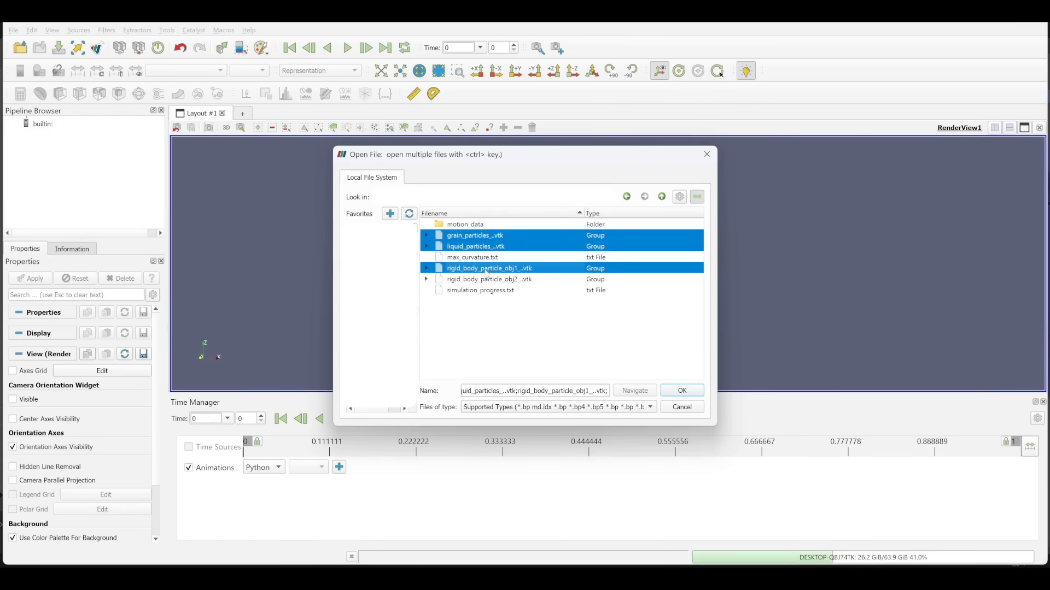
pyautogui.keyDown('ctrl'); pyautogui.click(486, 280); pyautogui.keyUp('ctrl')
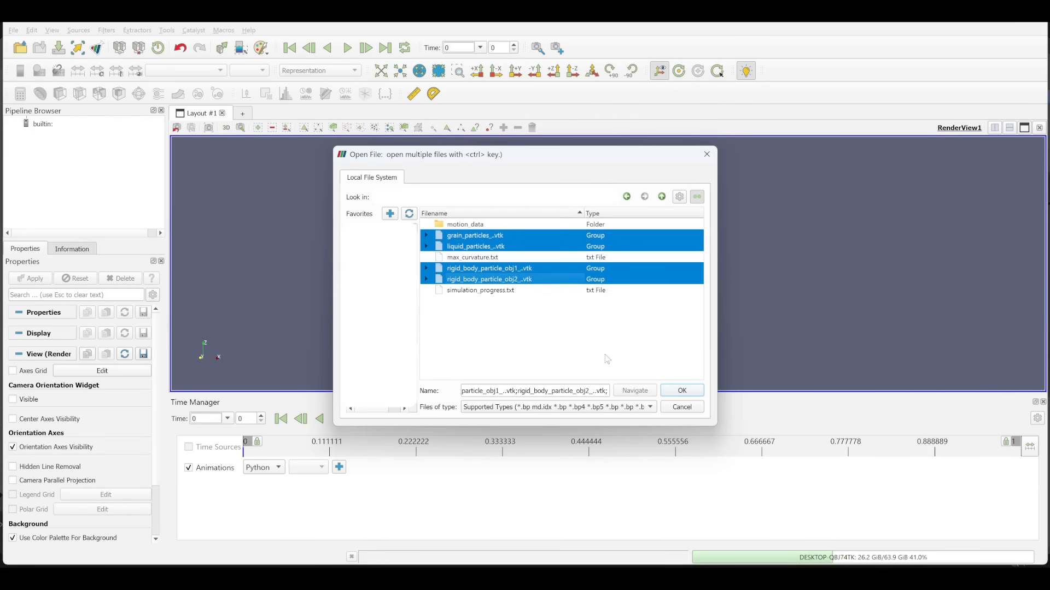
pyautogui.click(666, 393)
# - Apply the opened particle series so they display in the render view, and orbit to see the whole scene
pyautogui.click(35, 280)
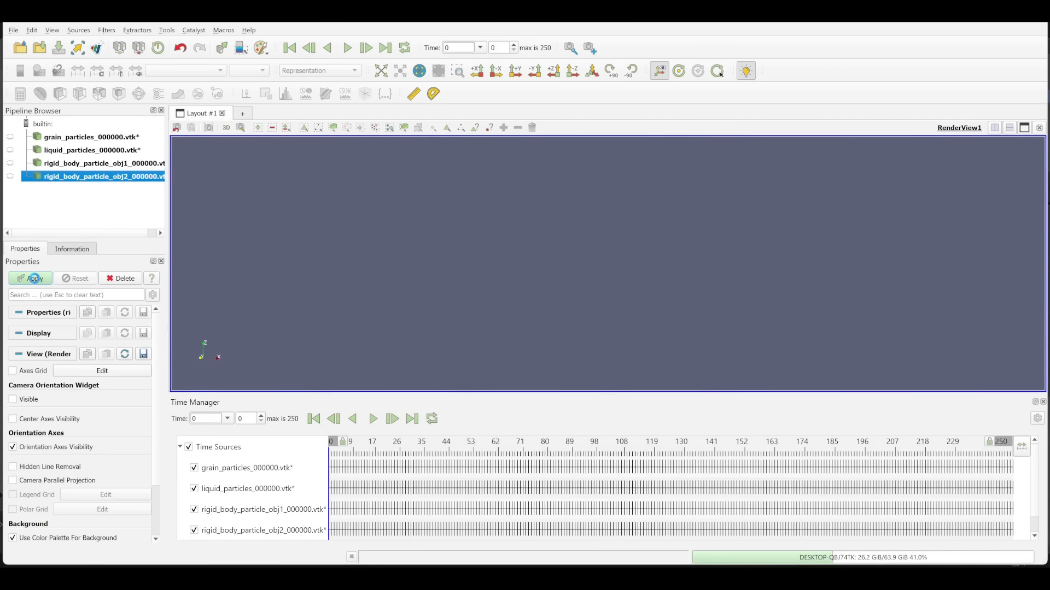
pyautogui.scroll(-6, 439, 244)
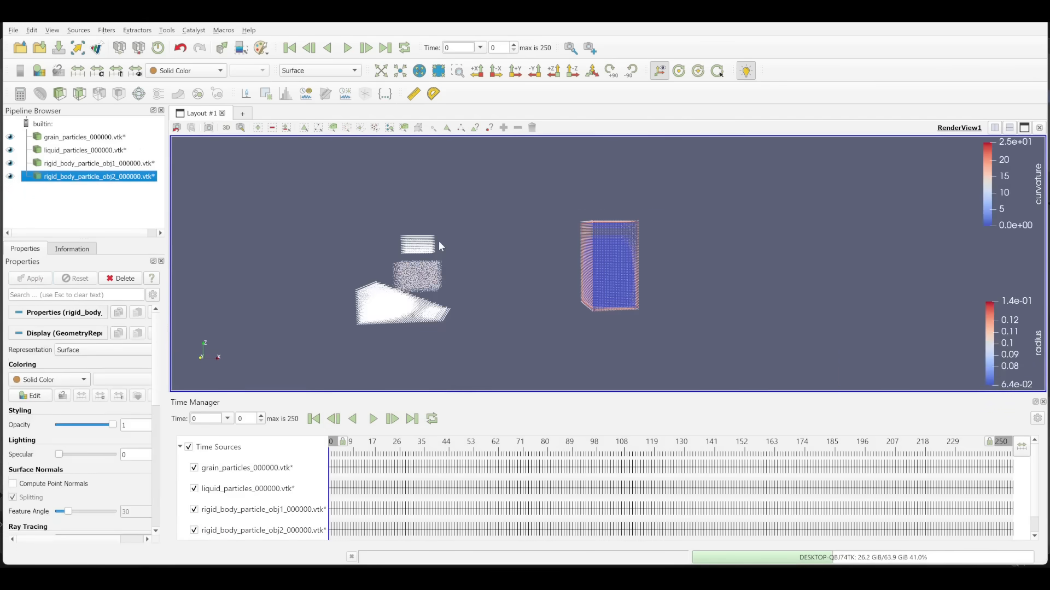
pyautogui.moveTo(453, 257); pyautogui.dragTo(499, 285)
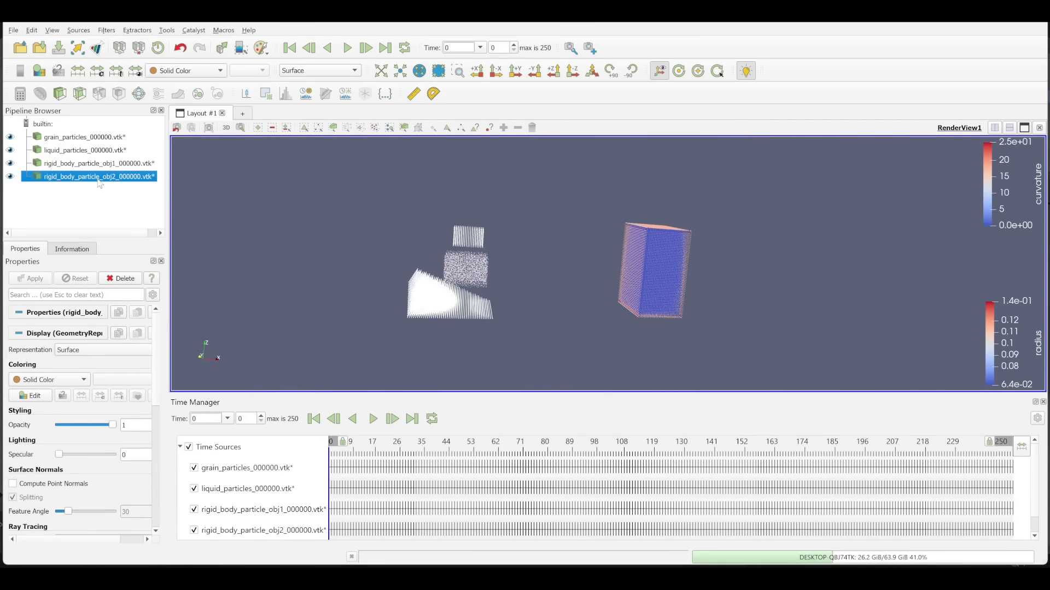
# - Color the grain_particles series by velocity magnitude
pyautogui.click(86, 140)
pyautogui.click(54, 383)
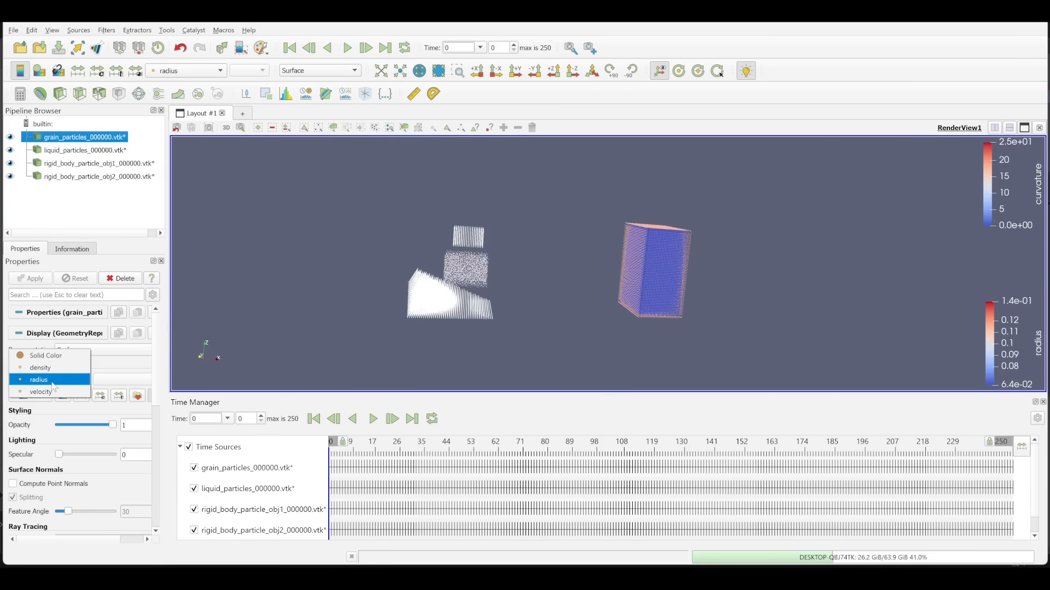
pyautogui.click(55, 392)
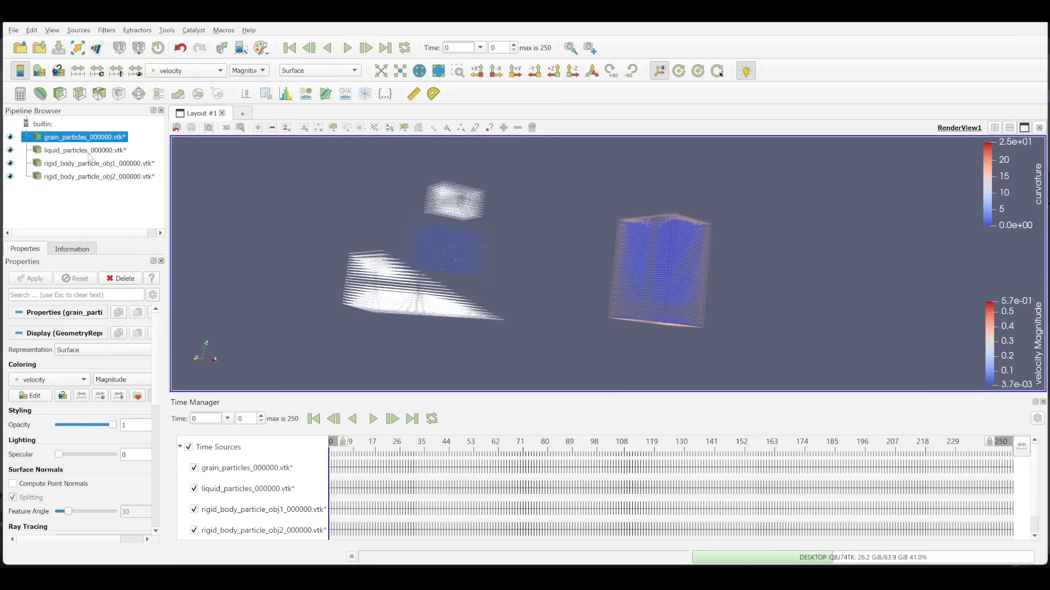
# - Change the attribute that colors the liquid_particles series and play the particle animation from a rotated view
pyautogui.click(86, 151)
pyautogui.click(49, 379)
pyautogui.click(54, 392)
pyautogui.moveTo(453, 271); pyautogui.dragTo(398, 278)
pyautogui.click(347, 47)
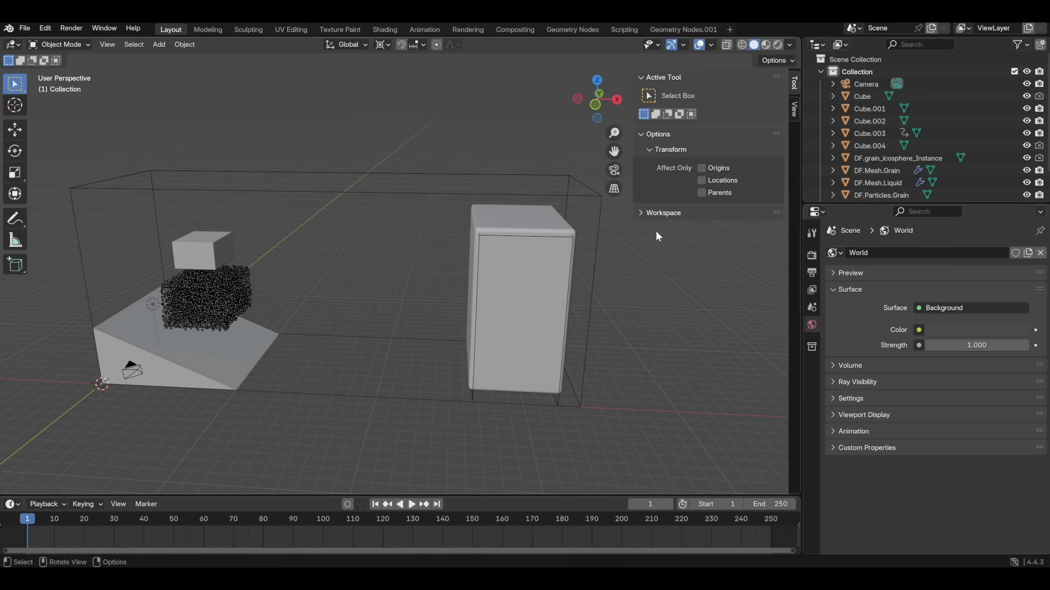
# - Switch to Blender, show the Cycles render settings and display the viewport in Rendered shading
pyautogui.click(810, 254)
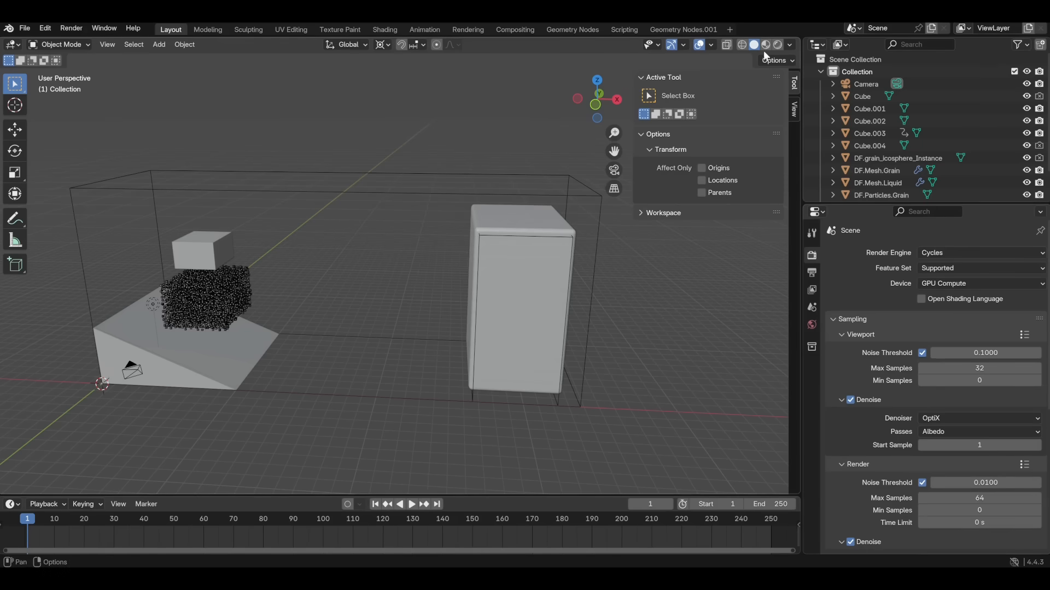
pyautogui.click(777, 44)
pyautogui.moveTo(589, 241); pyautogui.dragTo(564, 254, button='middle')
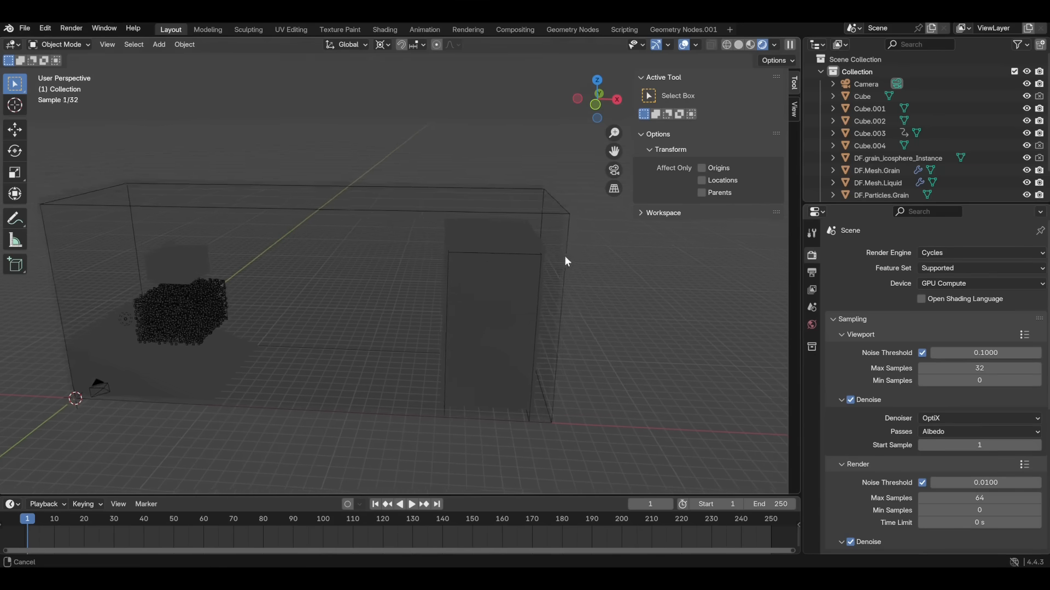
# - Hide the simulation domain Cube, the liquid source Cube.004 and the grain source Cube.002 from the viewport
pyautogui.click(1026, 97)
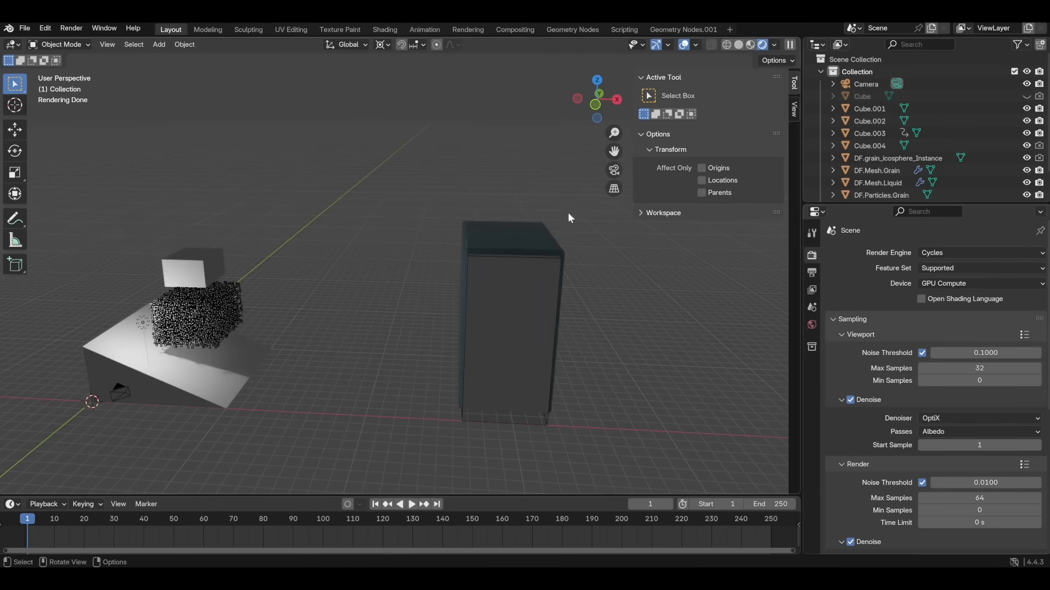
pyautogui.click(491, 282)
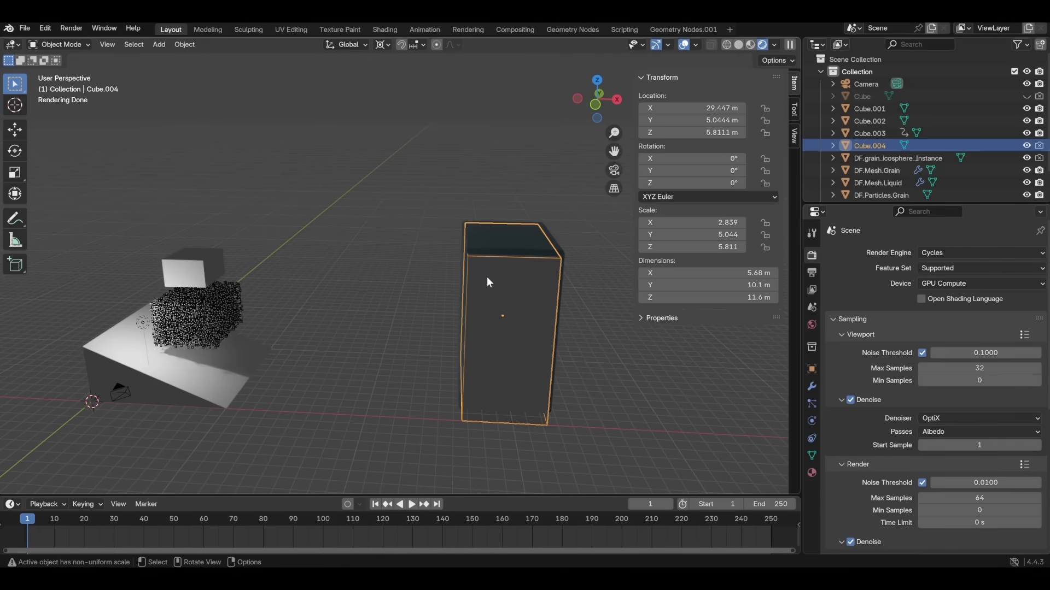
pyautogui.click(1027, 146)
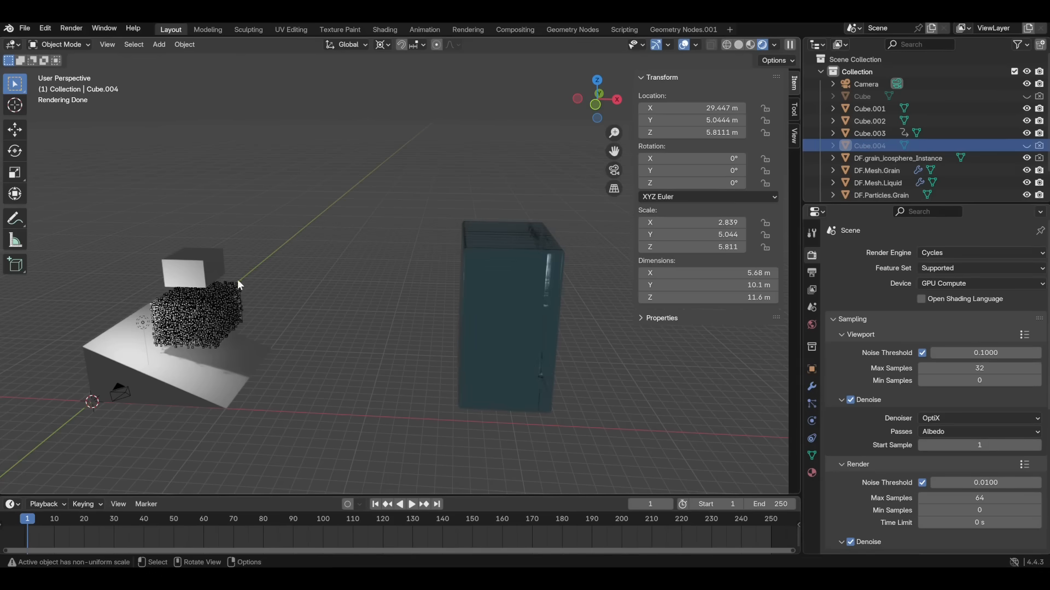
pyautogui.scroll(5, 237, 307)
pyautogui.click(249, 294)
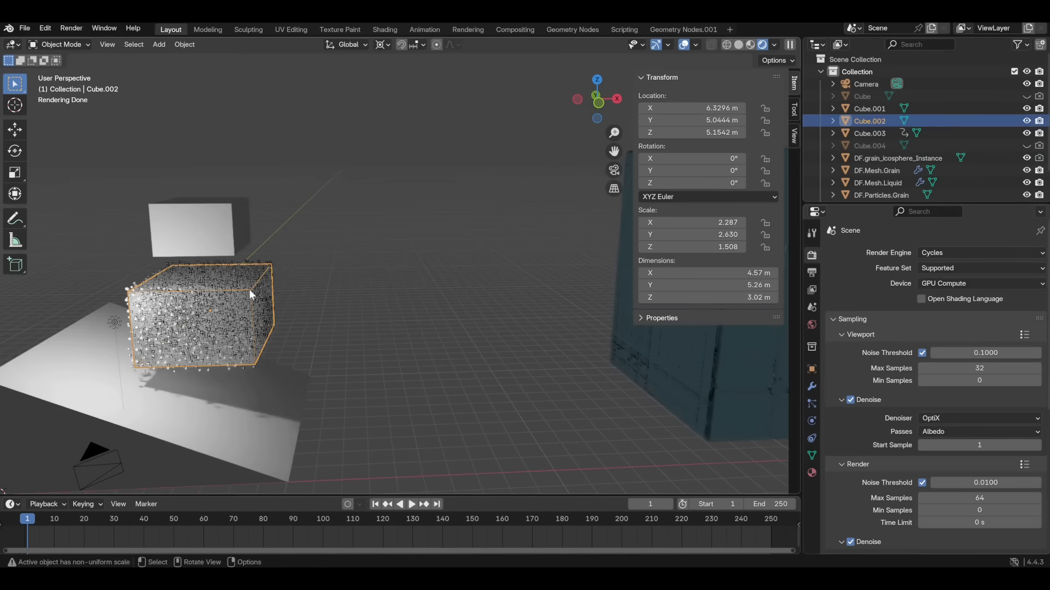
pyautogui.click(1026, 121)
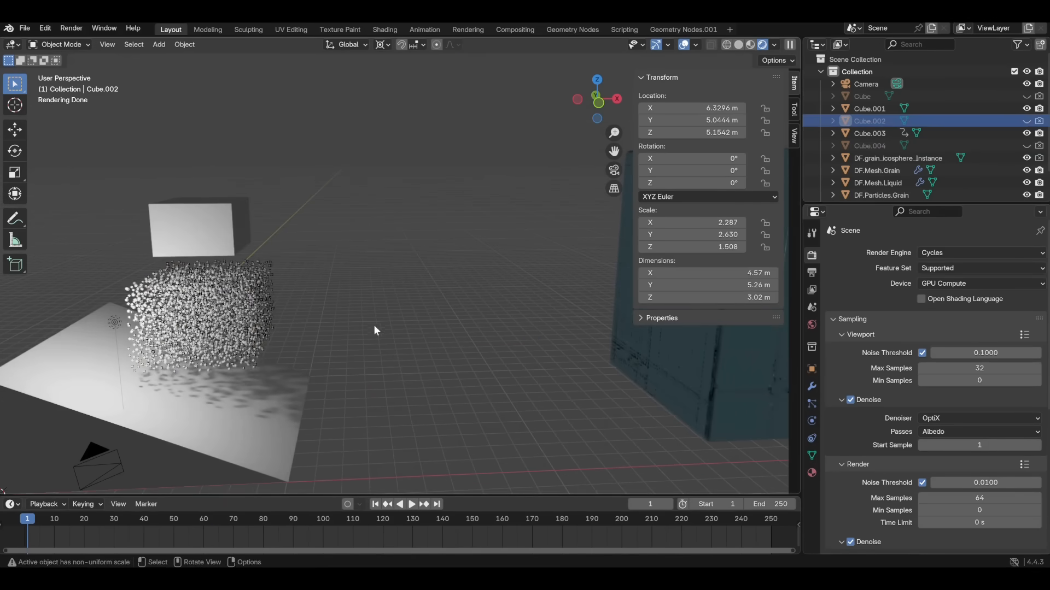
# - Add a ground plane, scale it to about 184 m square and raise it about 0.31 m along Z
pyautogui.moveTo(373, 325); pyautogui.dragTo(404, 308, button='middle')
pyautogui.hotkey('shift', 'a')
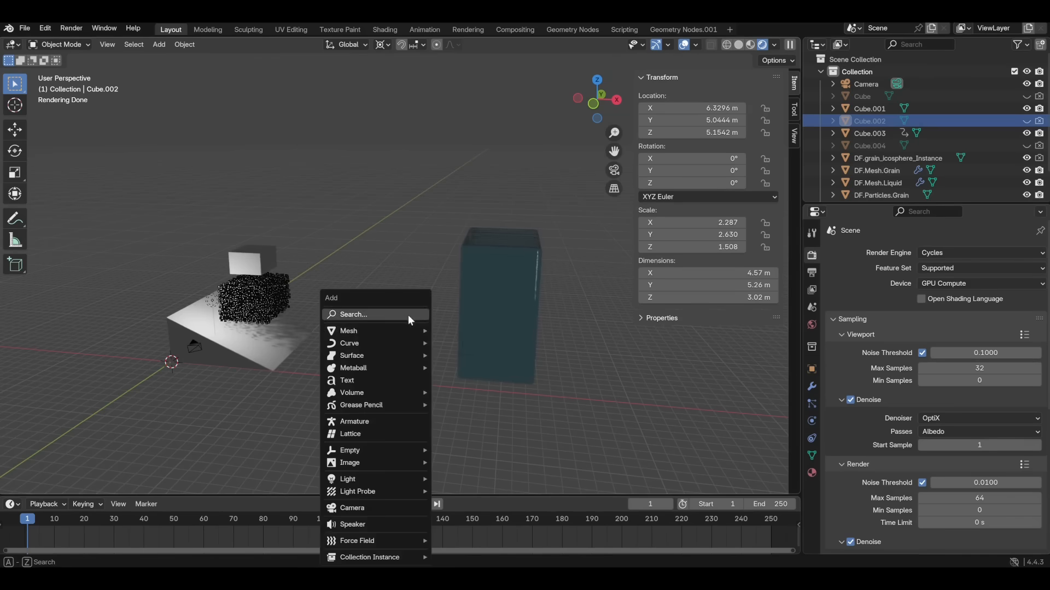
pyautogui.moveTo(383, 332)
pyautogui.click(468, 331)
pyautogui.press('s')
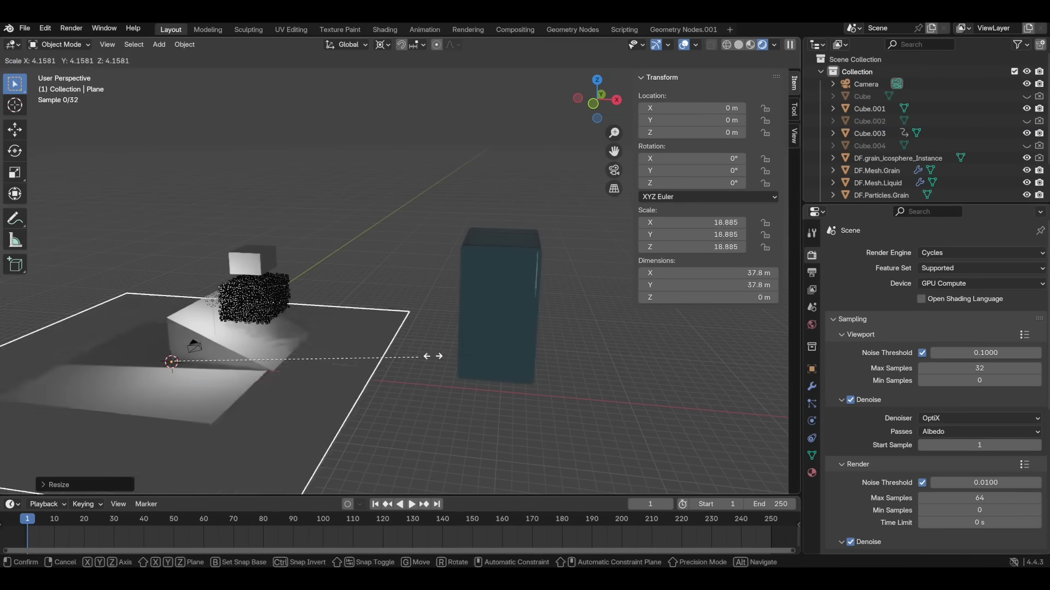
pyautogui.click(495, 363)
pyautogui.press('g')
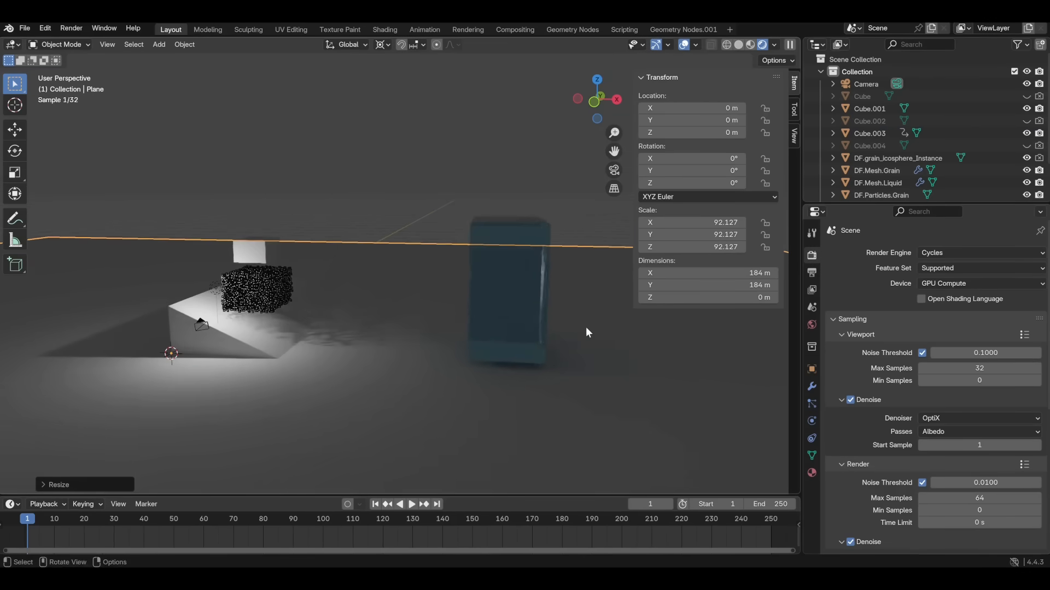
pyautogui.press('z')
pyautogui.click(581, 326)
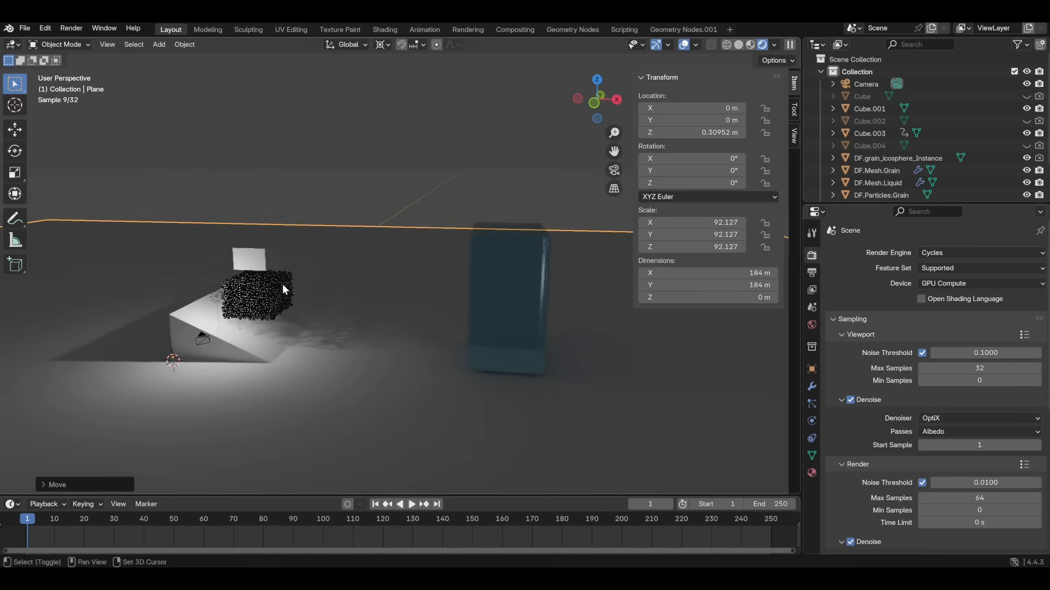
# - Add a point light and move it between the ramp and the liquid block, to about X 18.3, Y 7.5, Z 17.2 m
pyautogui.hotkey('shift', 'a')
pyautogui.moveTo(290, 454)
pyautogui.click(370, 454)
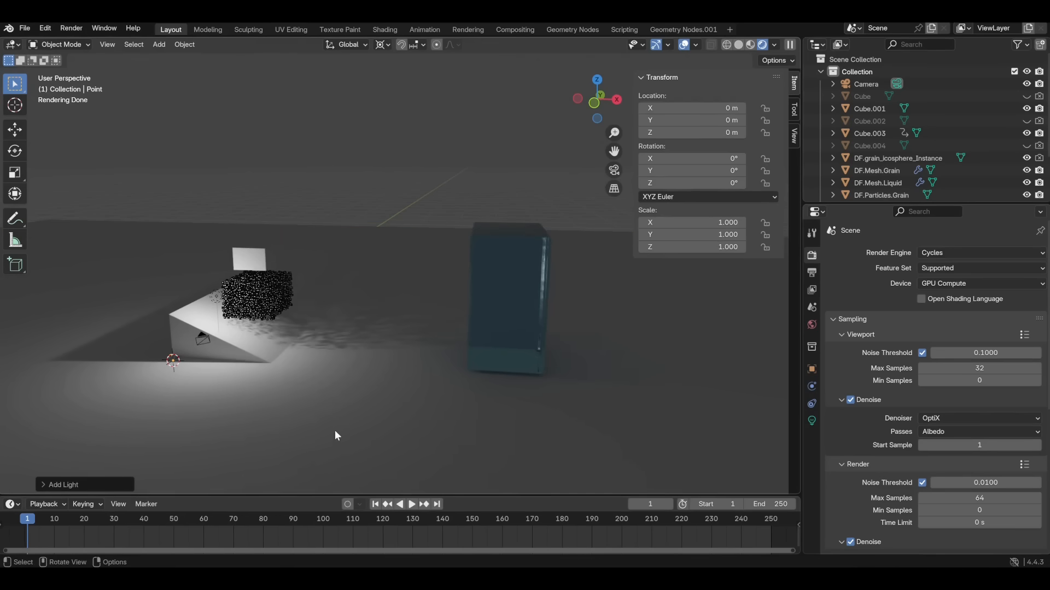
pyautogui.press('g')
pyautogui.press('z')
pyautogui.click(321, 236)
pyautogui.click(596, 81)
pyautogui.press('g')
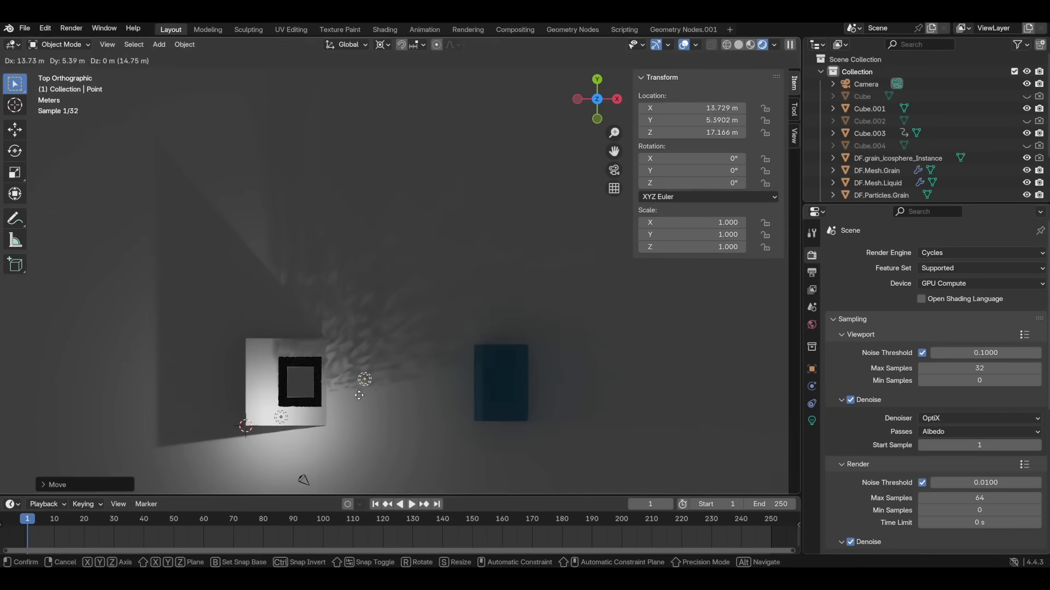
pyautogui.click(396, 385)
# - Set the new point light's power to 25000 W
pyautogui.moveTo(556, 425); pyautogui.dragTo(540, 335, button='middle')
pyautogui.click(812, 420)
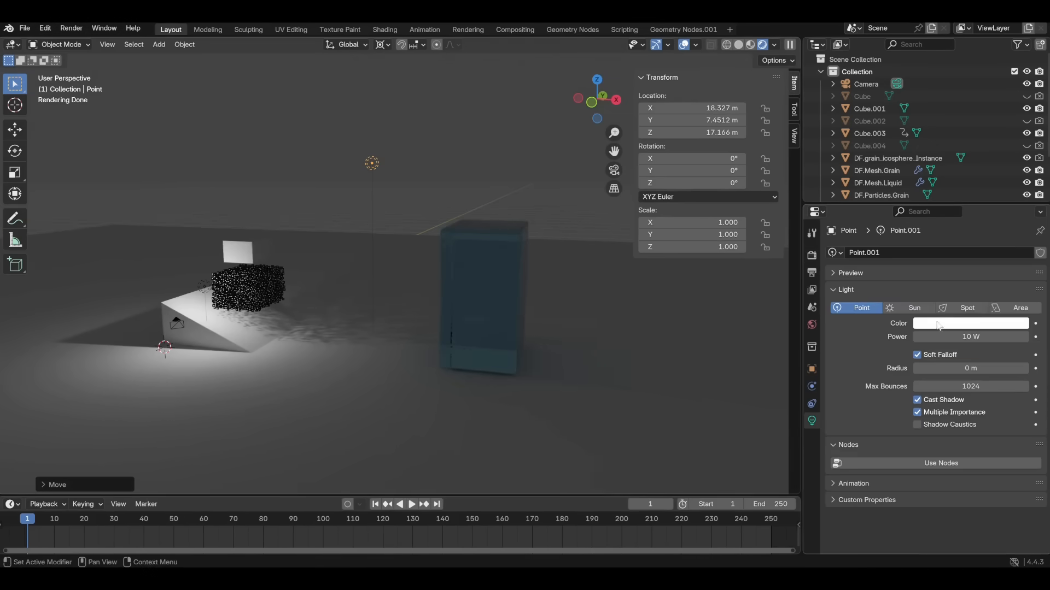
pyautogui.click(940, 323)
pyautogui.click(944, 337)
pyautogui.write('2500')
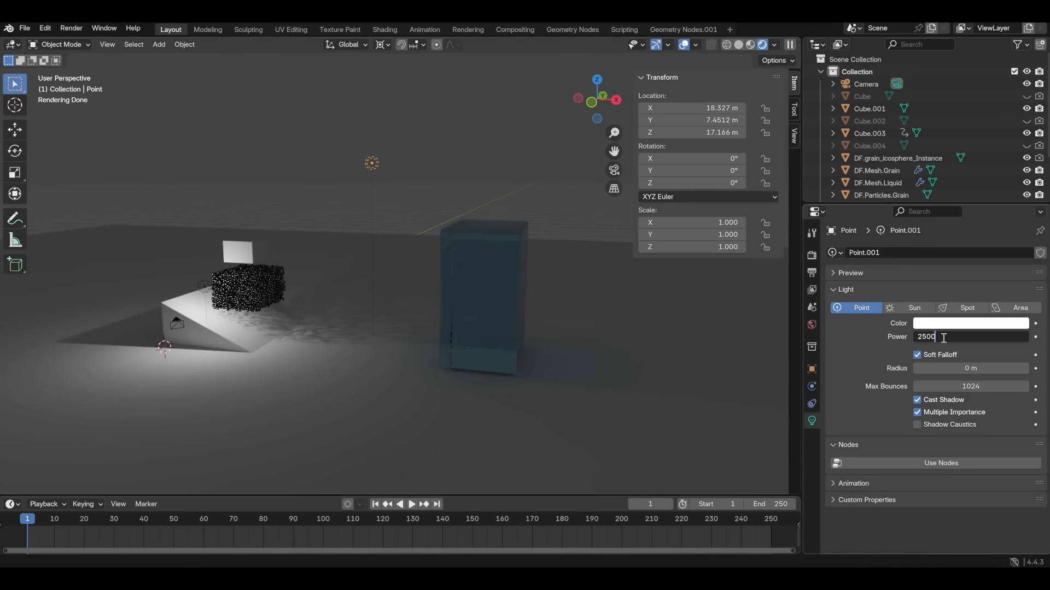
pyautogui.write('0')
pyautogui.press('Return')
pyautogui.moveTo(530, 323); pyautogui.dragTo(580, 411, button='middle')
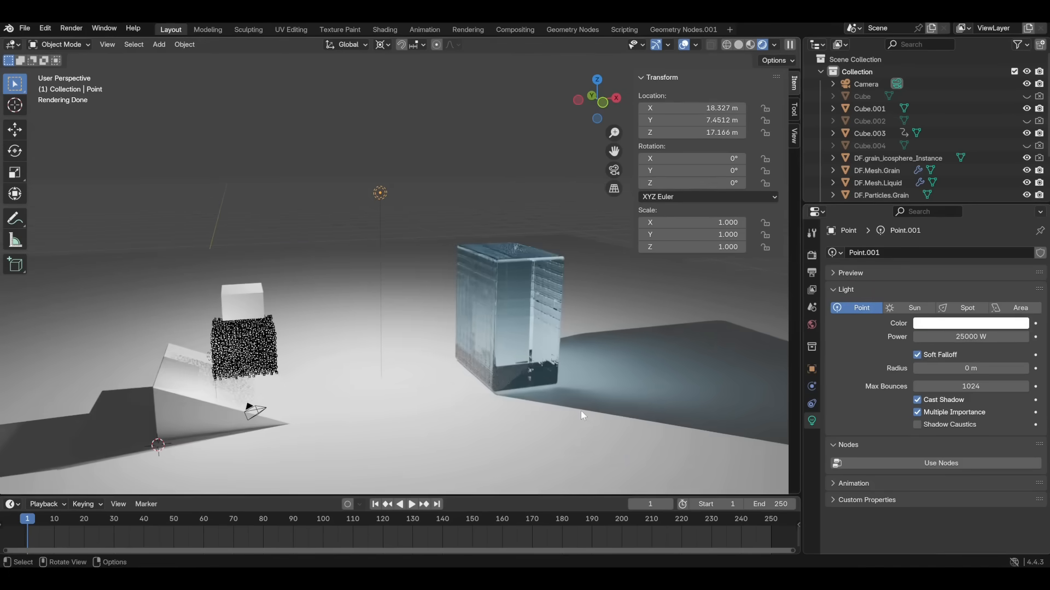
# - Assign the existing DF.Liquid_Material to the DF.Mesh.Liquid object
pyautogui.click(536, 332)
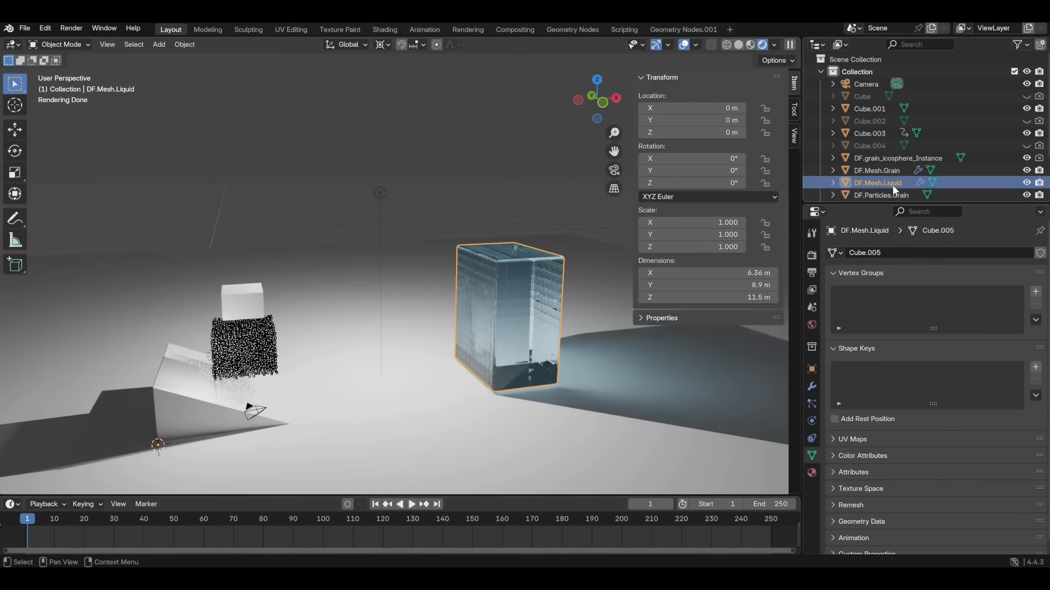
pyautogui.click(811, 474)
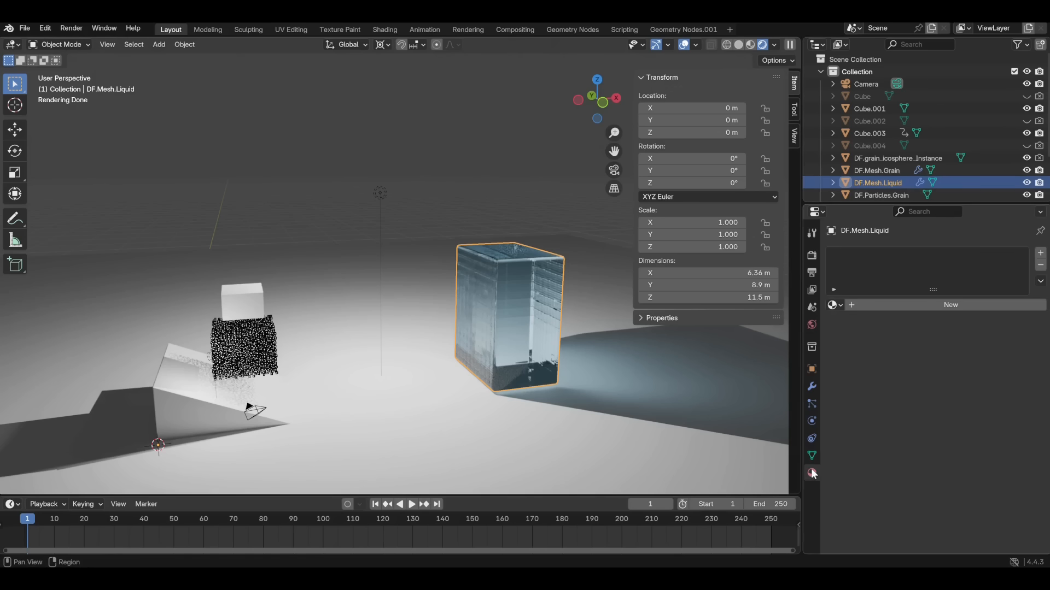
pyautogui.click(834, 305)
pyautogui.click(779, 324)
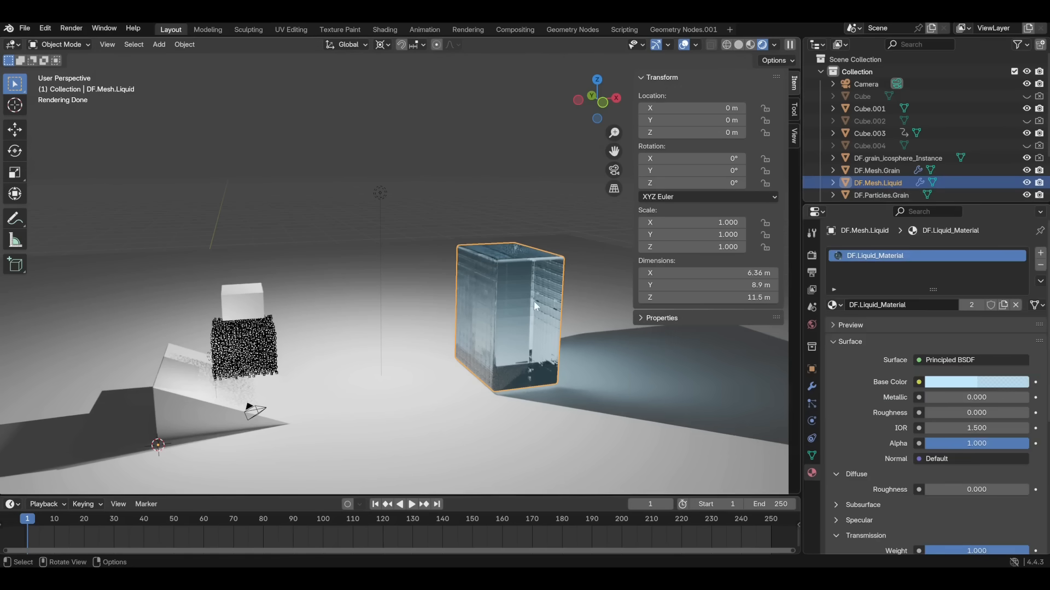
# - Change the liquid material's base color to pale yellow with a transmission weight of 1.000
pyautogui.moveTo(544, 285); pyautogui.dragTo(507, 281, button='middle')
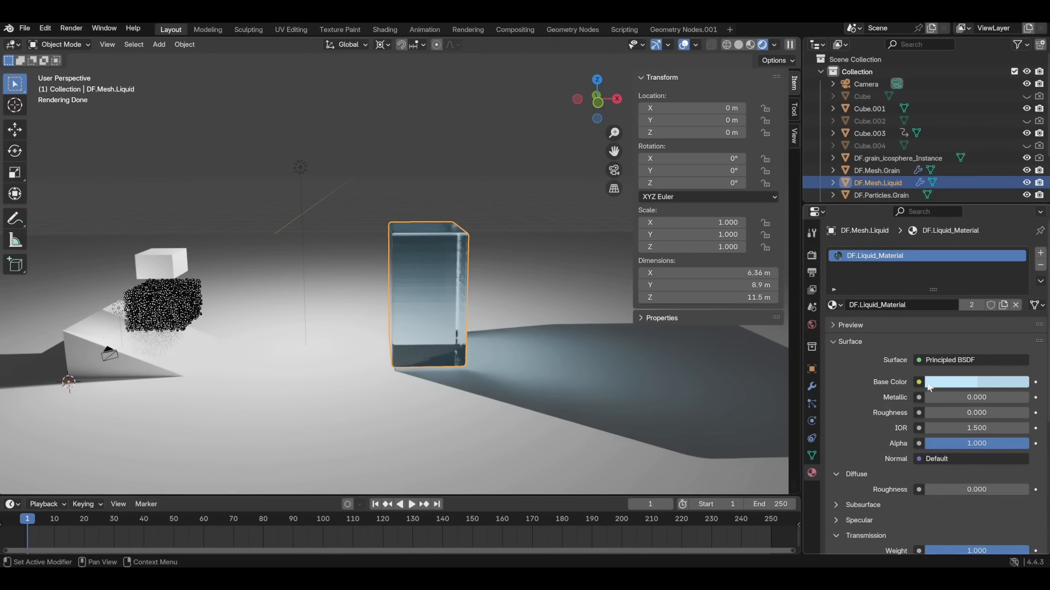
pyautogui.click(956, 389)
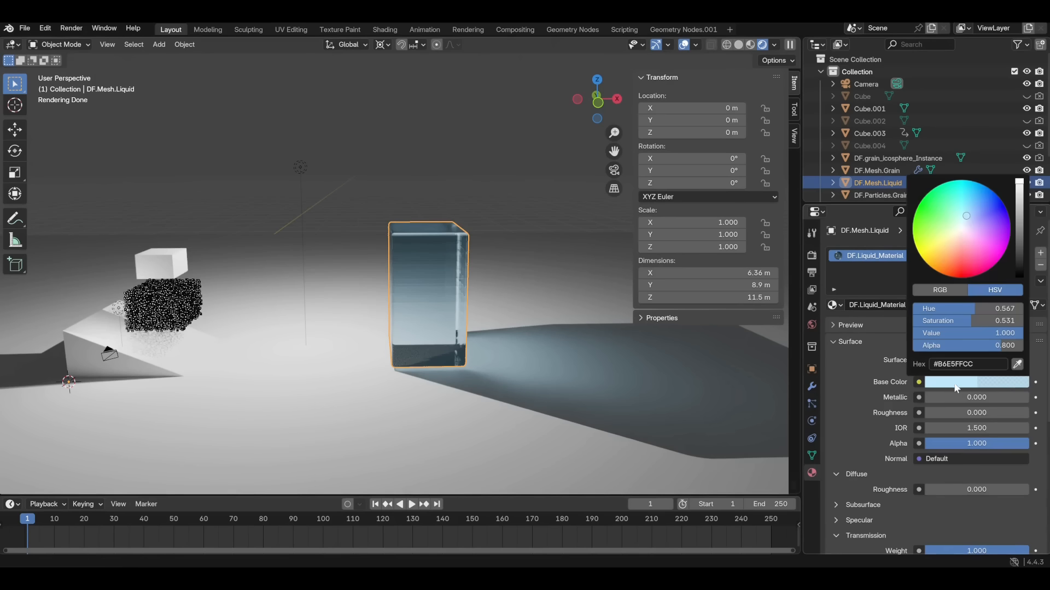
pyautogui.click(950, 244)
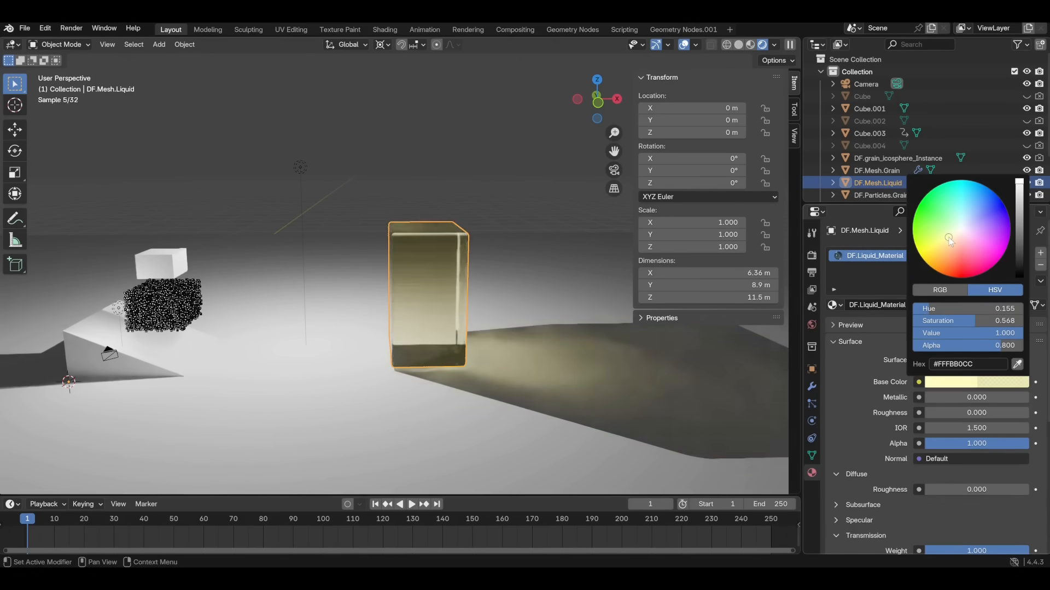
pyautogui.scroll(-1, 941, 492)
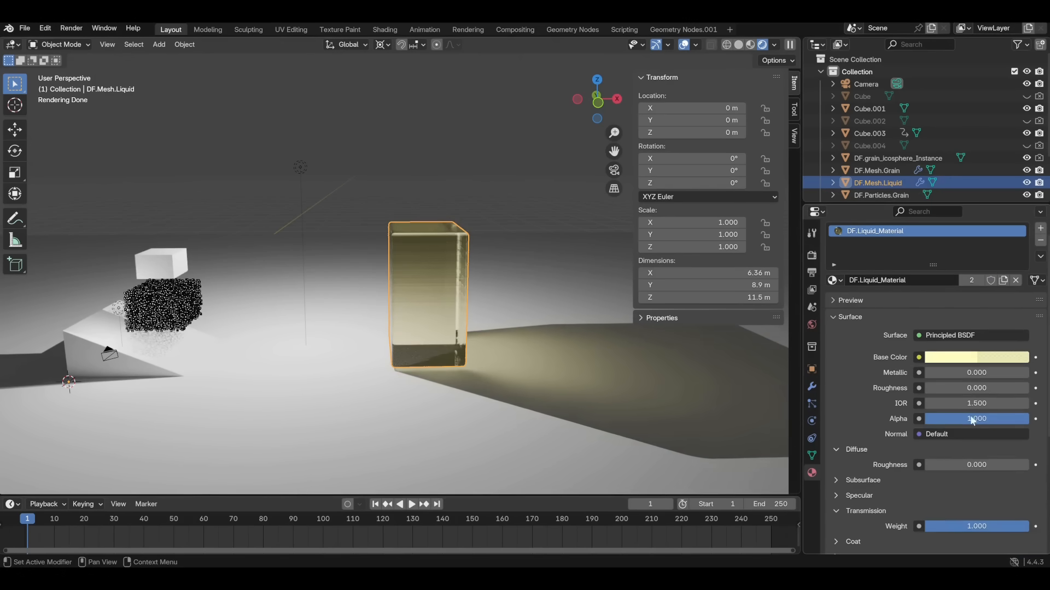
pyautogui.moveTo(960, 524); pyautogui.dragTo(1028, 527)
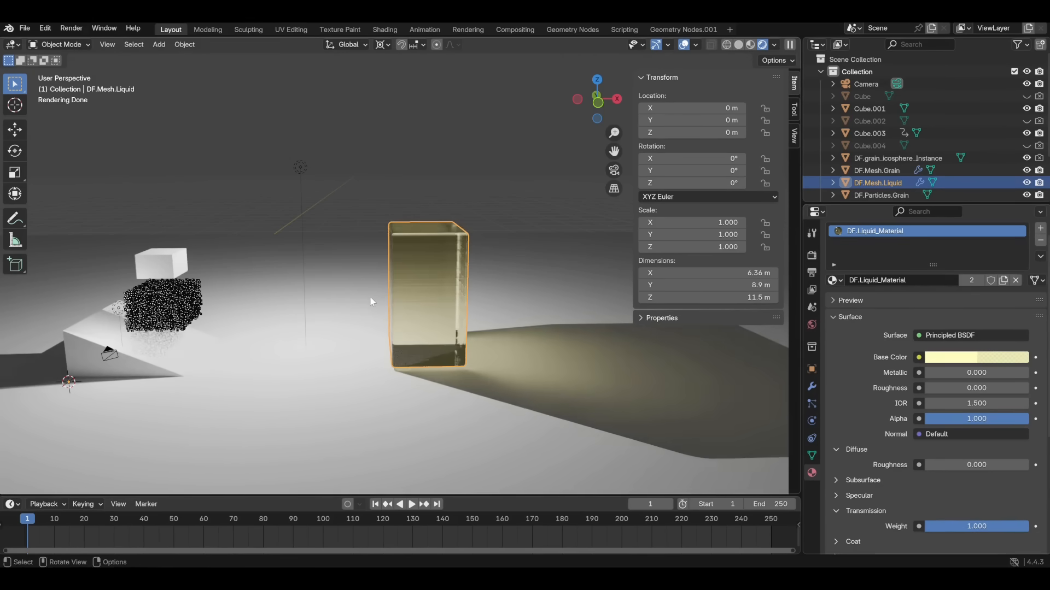
# - Give the ground plane a new material with a dark gray base color, #363636
pyautogui.keyDown('shift'); pyautogui.moveTo(350, 265); pyautogui.dragTo(401, 263, button='middle'); pyautogui.keyUp('shift')
pyautogui.click(394, 374)
pyautogui.click(933, 305)
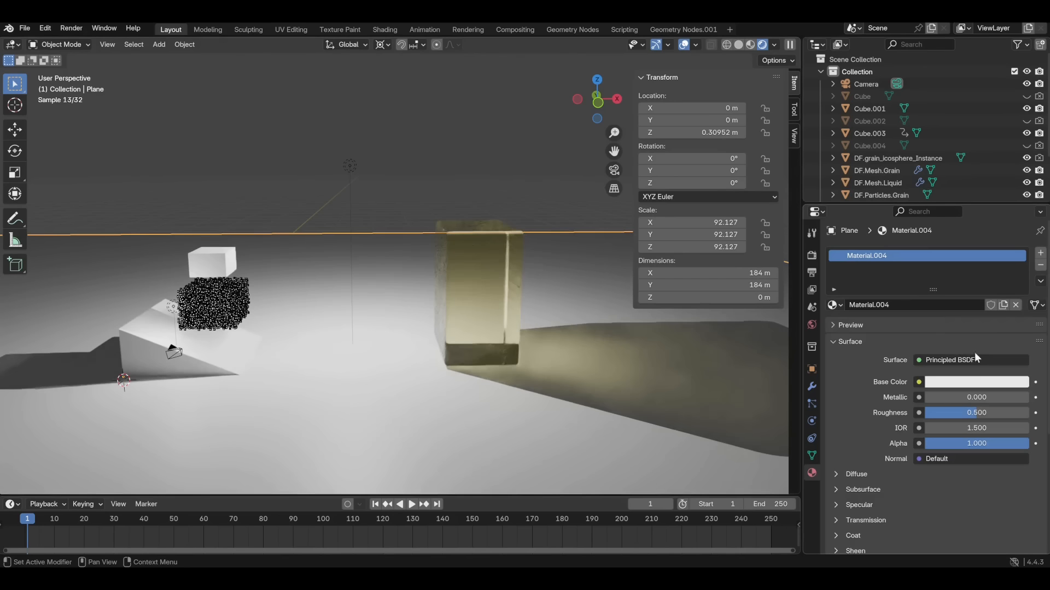
pyautogui.click(979, 383)
pyautogui.moveTo(1016, 251); pyautogui.dragTo(1018, 258)
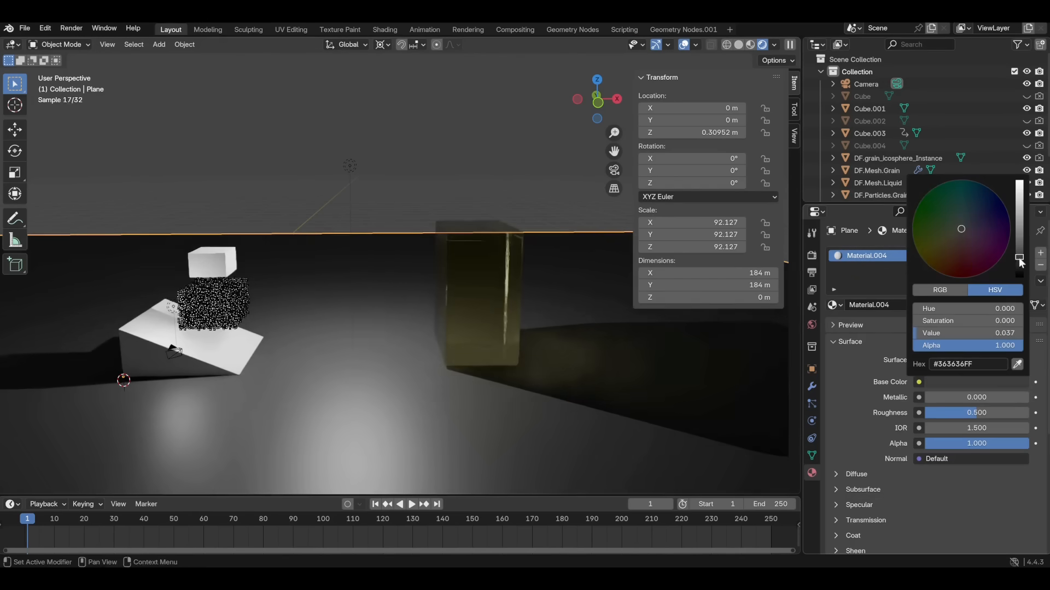
# - Select DF.grain_icosphere_Instance and change the base color of its Diffuse_BSDF_Material to red
pyautogui.keyDown('shift'); pyautogui.moveTo(344, 380); pyautogui.dragTo(458, 315, button='middle'); pyautogui.keyUp('shift')
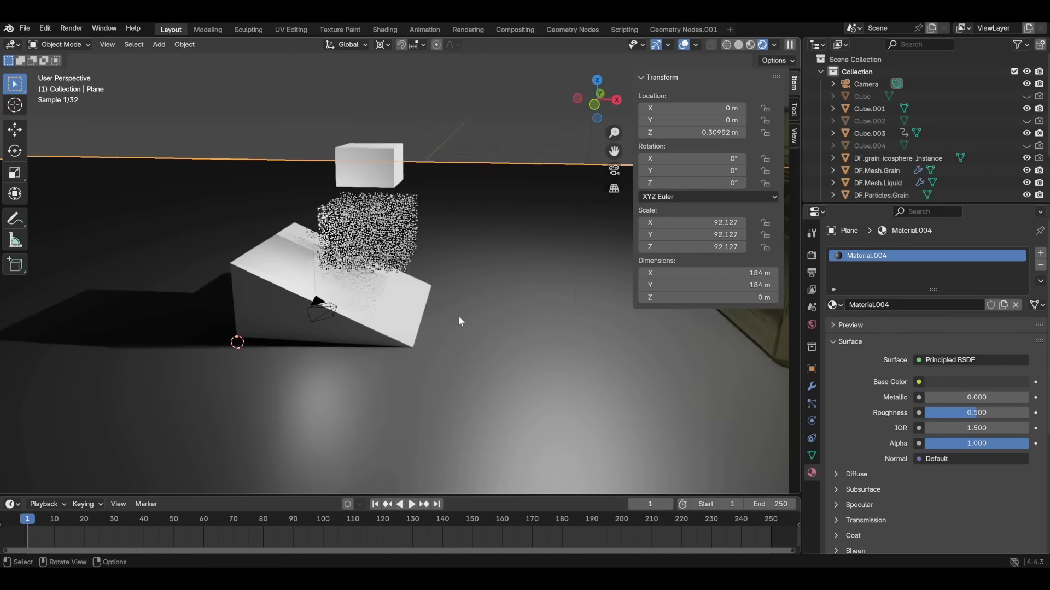
pyautogui.click(370, 245)
pyautogui.click(369, 240)
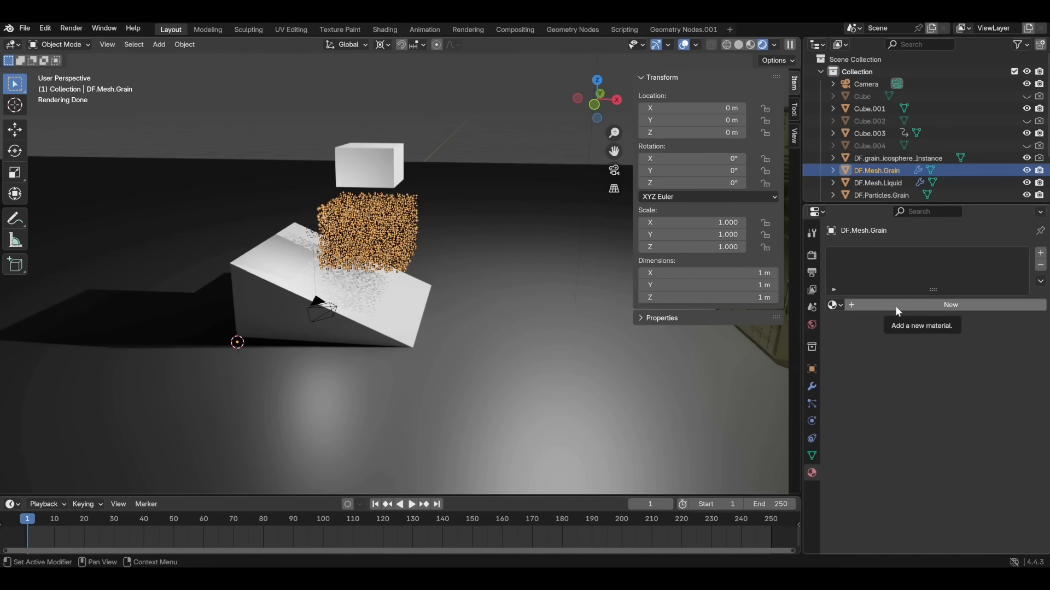
pyautogui.click(881, 157)
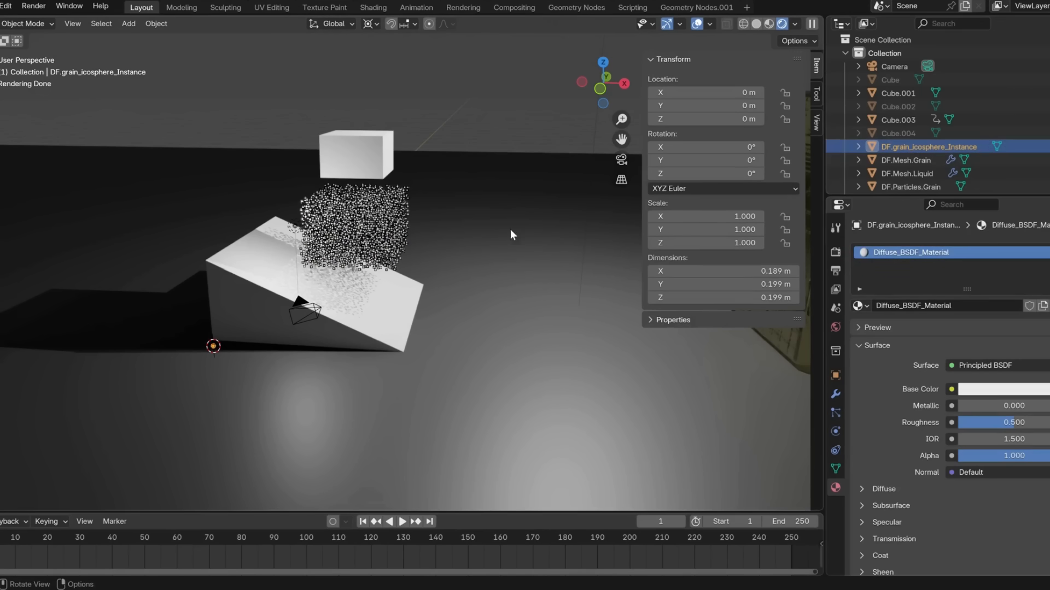
pyautogui.scroll(6, 454, 274)
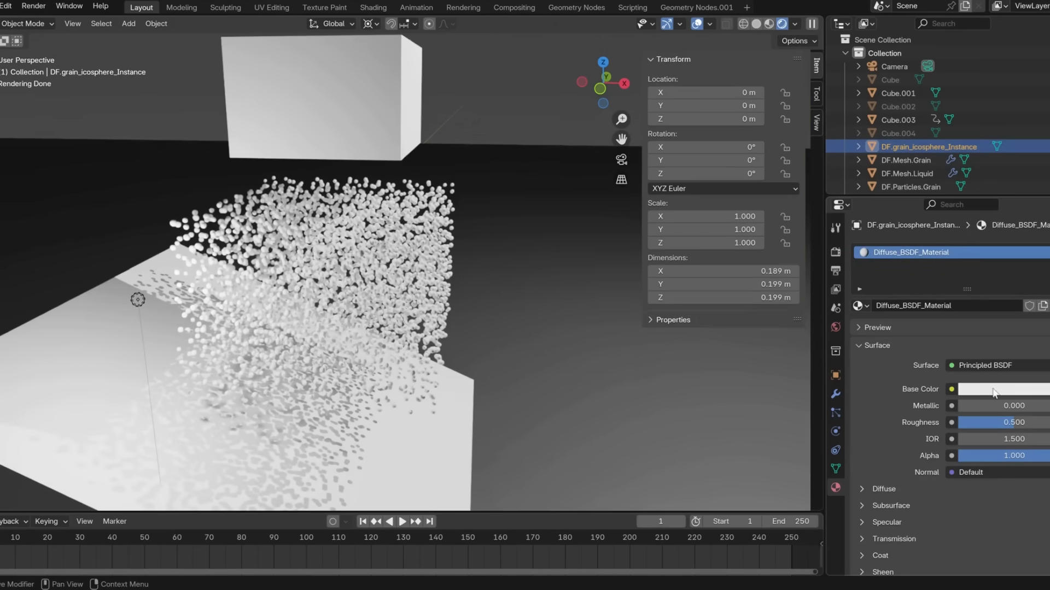
pyautogui.click(1003, 391)
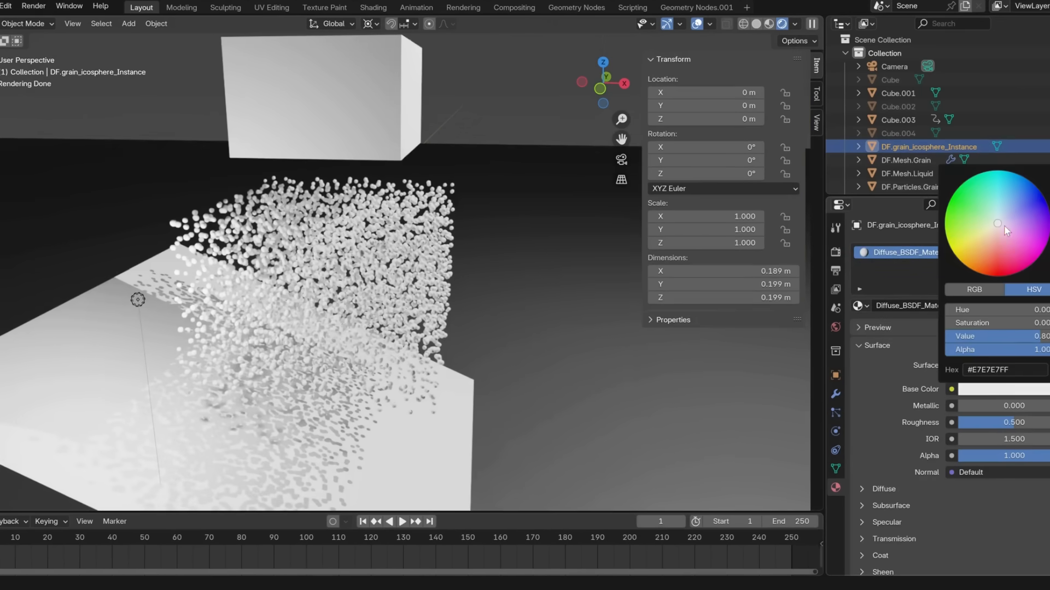
pyautogui.click(1000, 265)
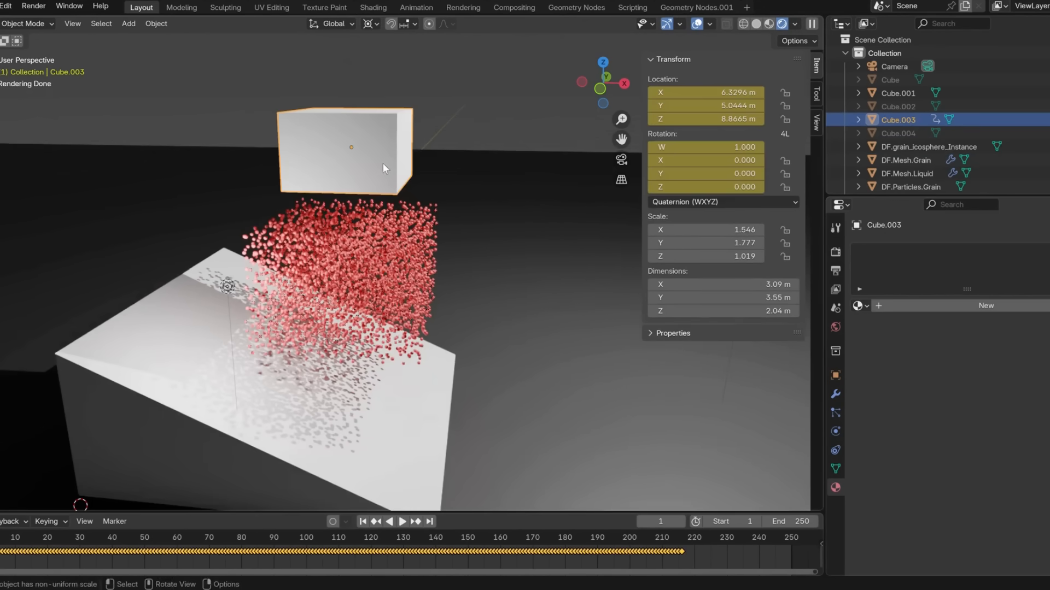
# - Give the block above the grains, Cube.003, a new material with a muted blue base color, #4F528A
pyautogui.click(993, 388)
pyautogui.click(1006, 213)
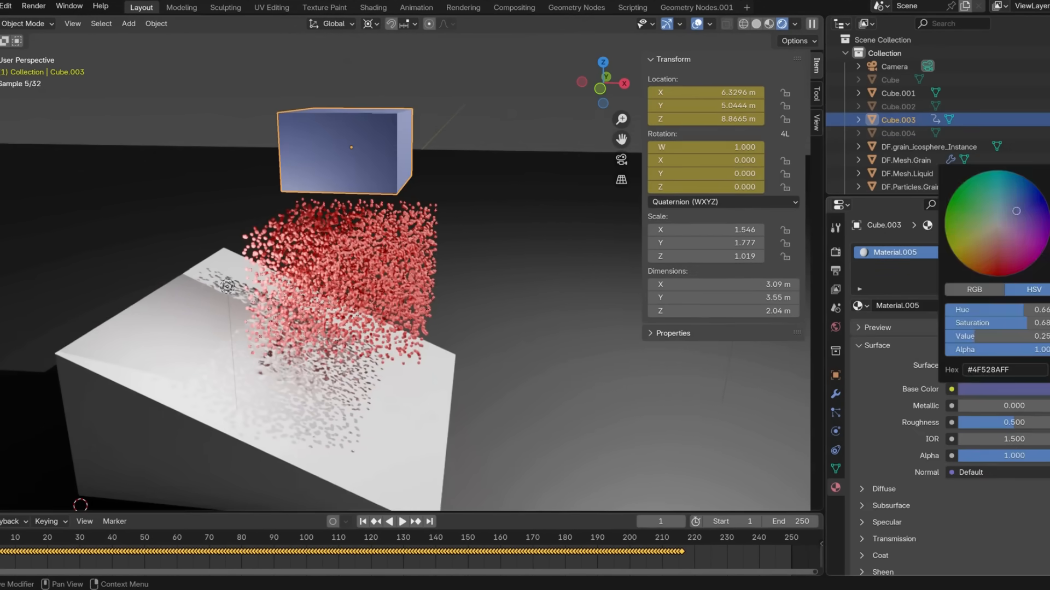
# - Scrub the timeline to frame 21 to check how the block moves relative to the grains
pyautogui.click(479, 326)
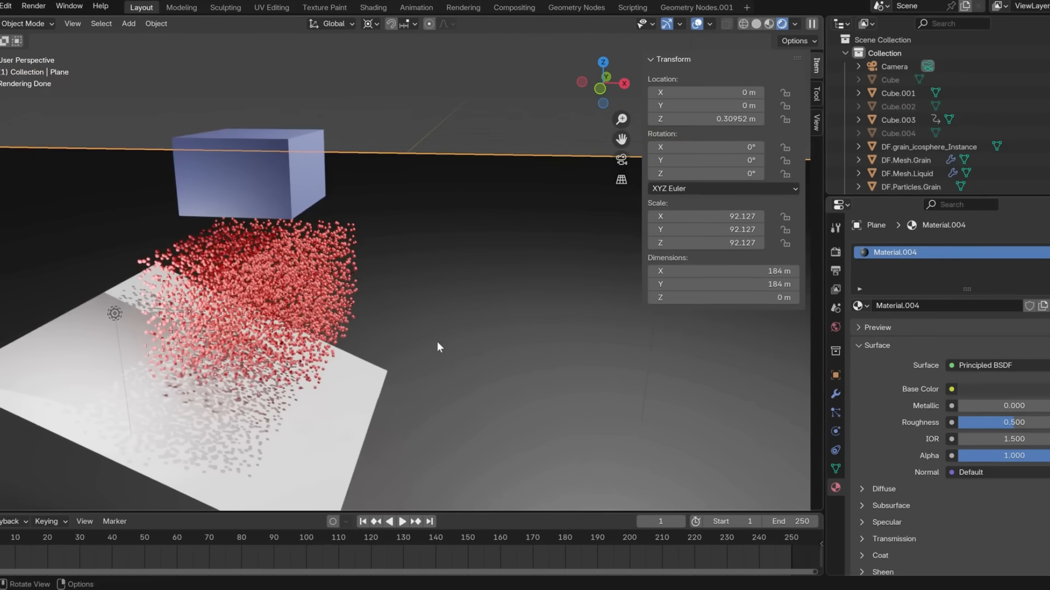
pyautogui.scroll(-6, 444, 330)
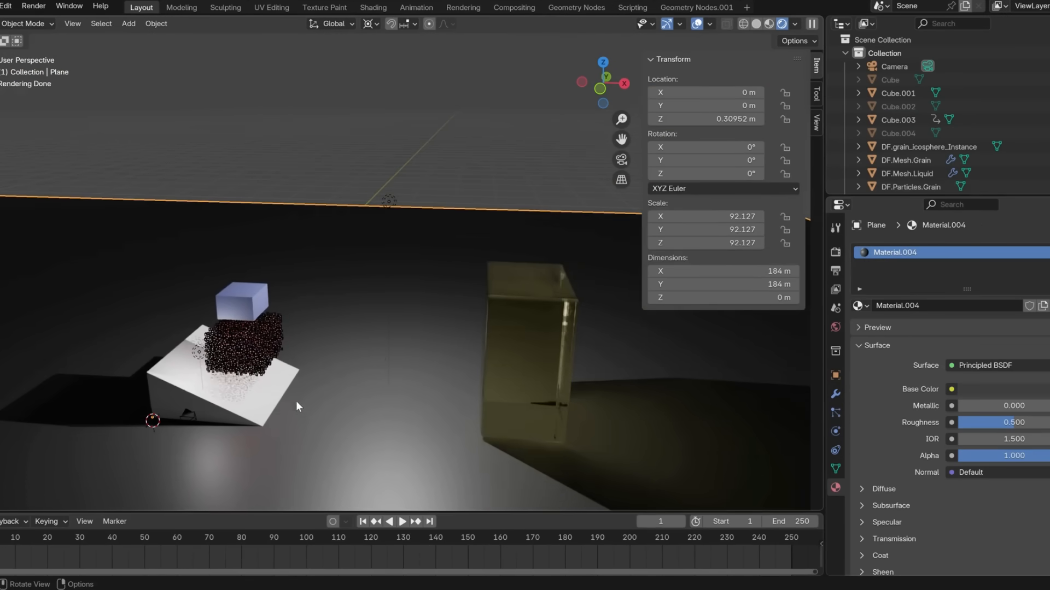
pyautogui.scroll(3, 296, 402)
pyautogui.moveTo(319, 339); pyautogui.dragTo(395, 306, button='middle')
pyautogui.scroll(2, 385, 343)
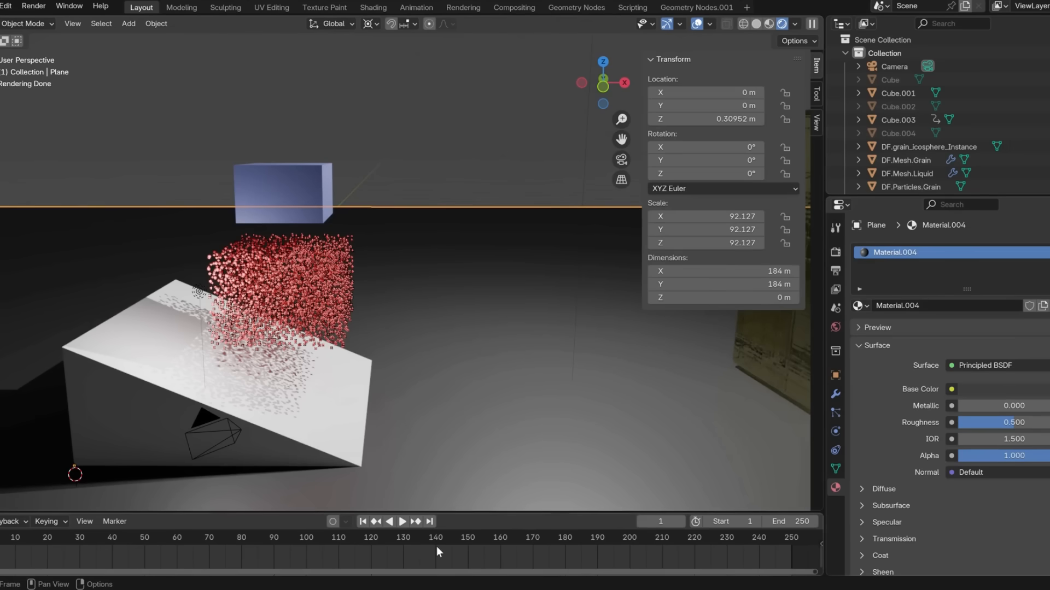
pyautogui.moveTo(0, 541); pyautogui.dragTo(51, 541)
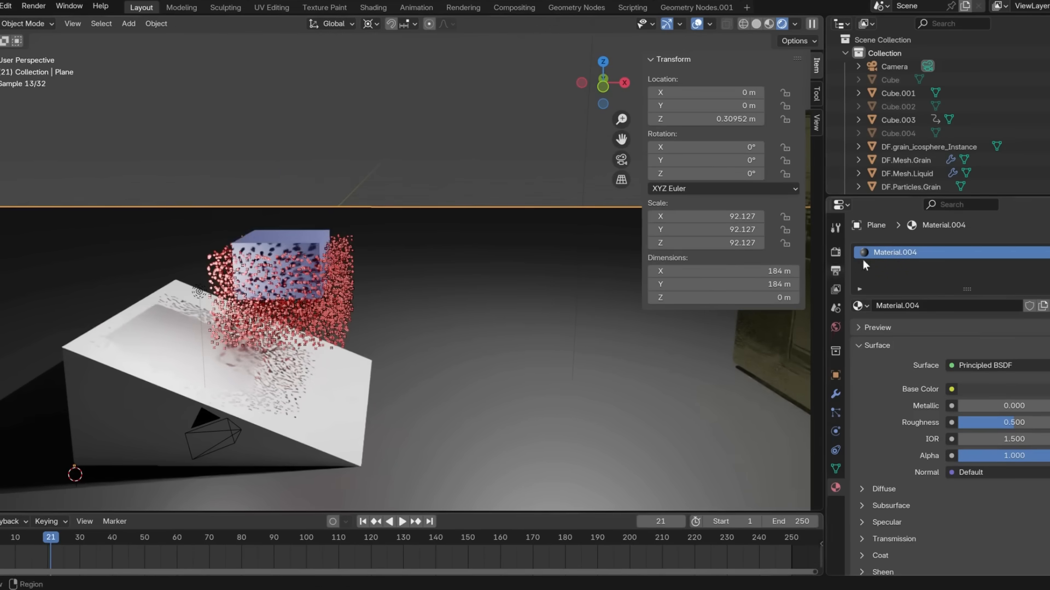
# - For the domain Cube, import all Doriflow particles again and convert them to the fluid mesh and grains
pyautogui.click(891, 81)
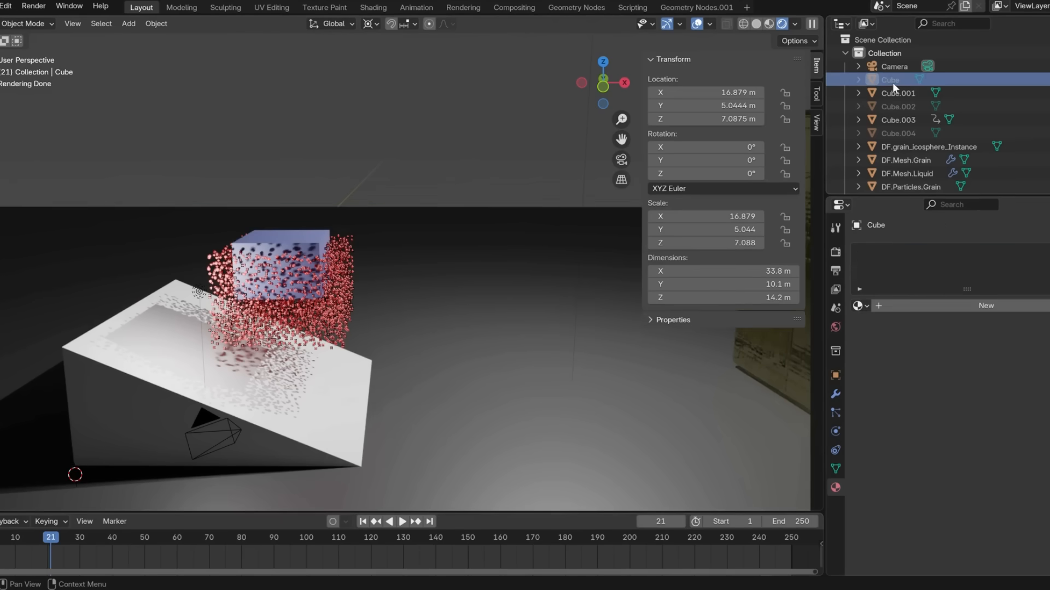
pyautogui.click(835, 431)
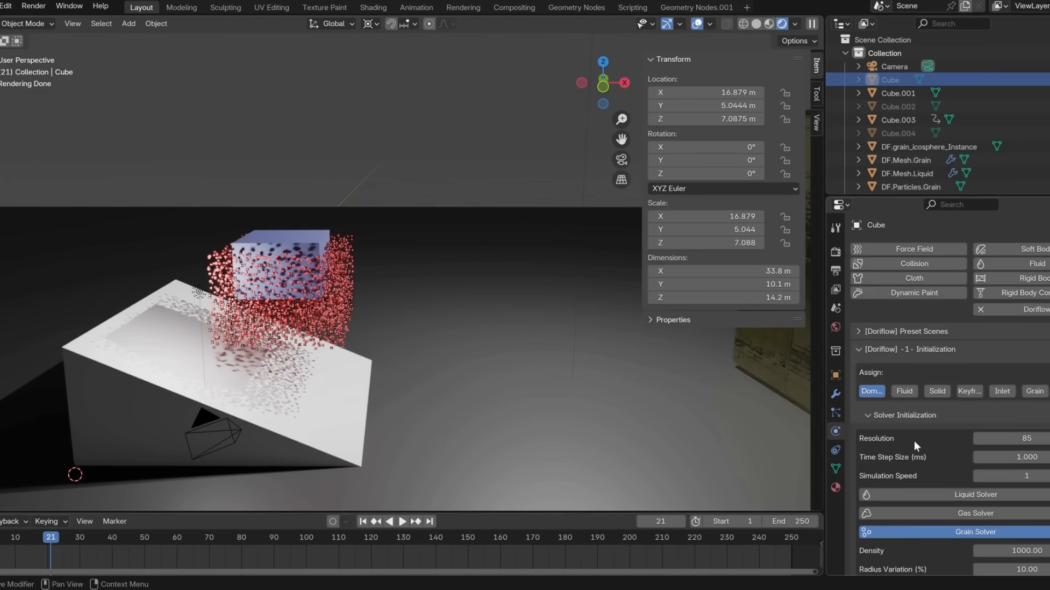
pyautogui.scroll(-15, 913, 441)
pyautogui.scroll(-7, 922, 437)
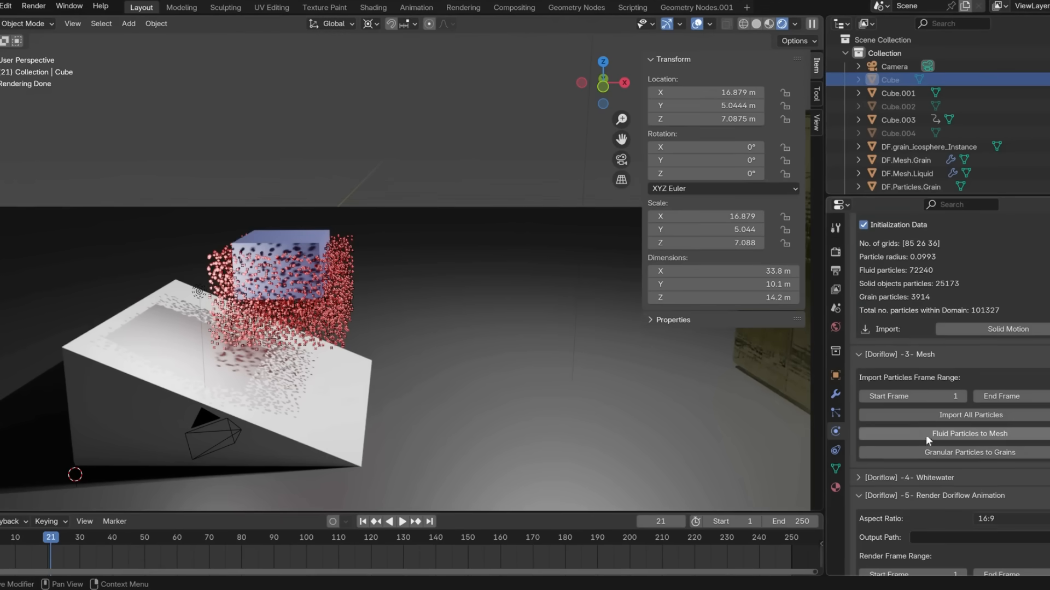
pyautogui.click(949, 417)
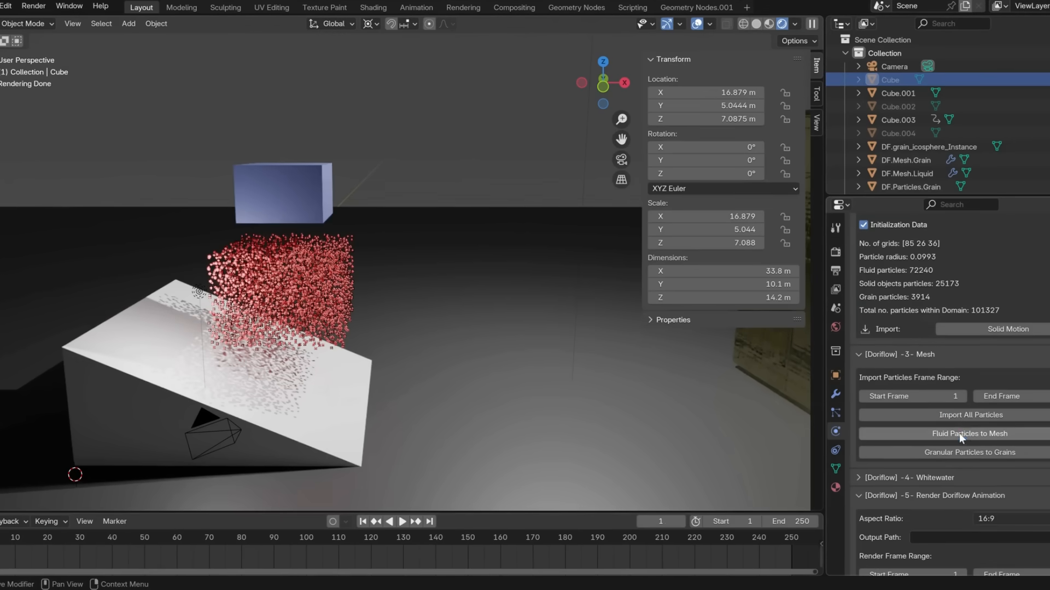
pyautogui.click(958, 433)
pyautogui.click(964, 469)
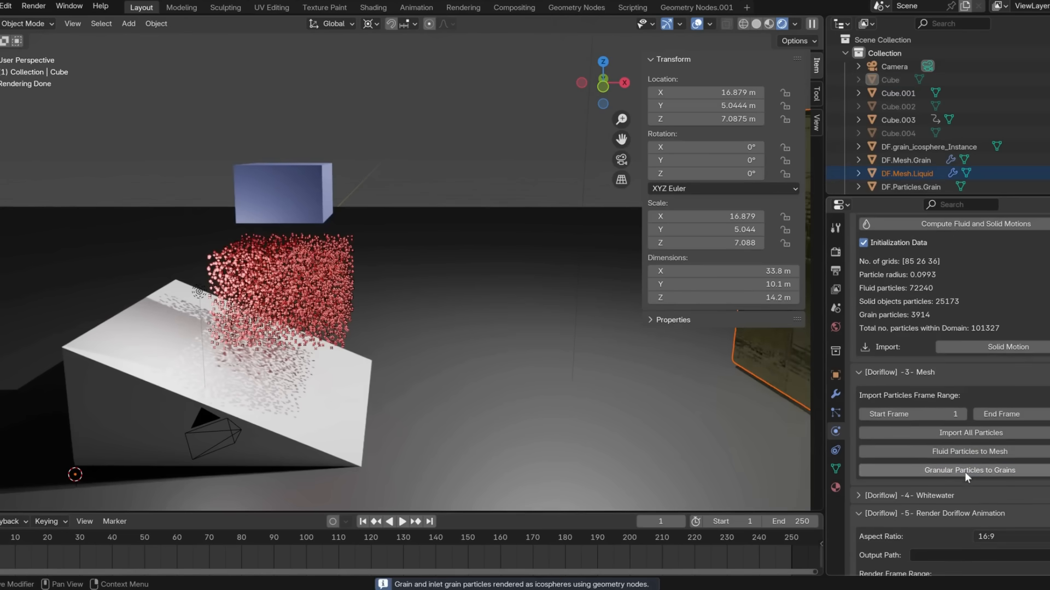
# - Play and scrub the animation up to frame 184, with overlays hidden, to examine how liquid, grains and block interact
pyautogui.scroll(-3, 520, 366)
pyautogui.keyDown('shift'); pyautogui.moveTo(528, 258); pyautogui.dragTo(466, 283, button='middle'); pyautogui.keyUp('shift')
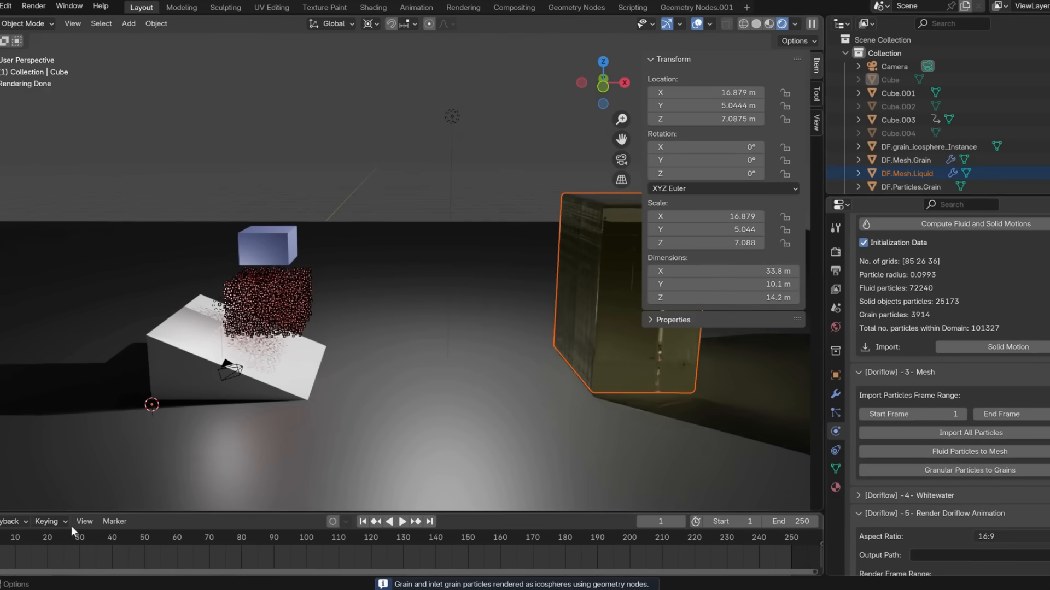
pyautogui.press('space')
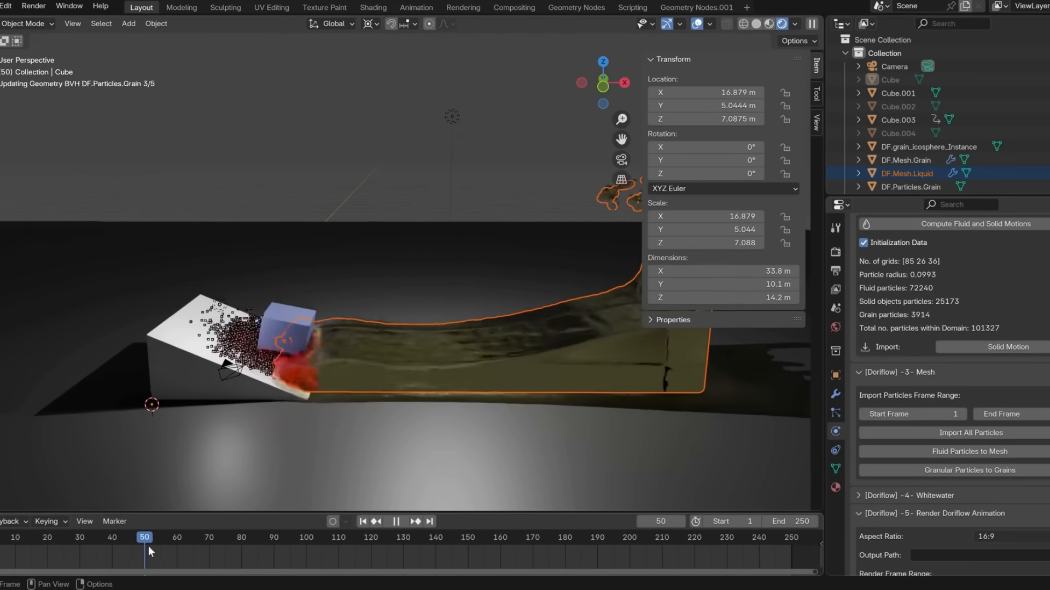
pyautogui.press('space')
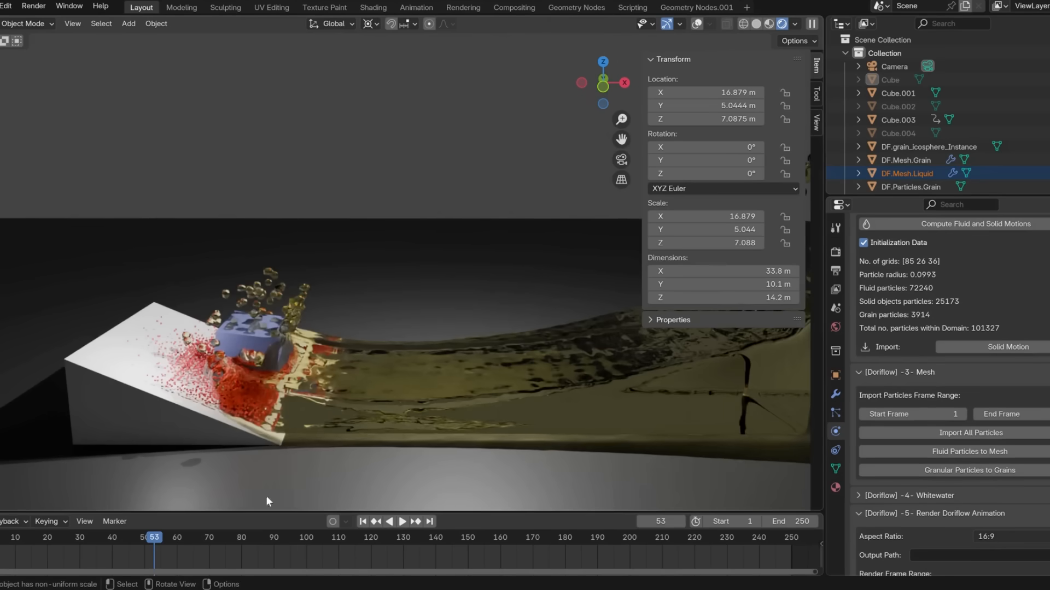
pyautogui.press('space')
pyautogui.moveTo(238, 540); pyautogui.dragTo(578, 539)
pyautogui.press('space')
pyautogui.moveTo(418, 404); pyautogui.dragTo(362, 398, button='middle')
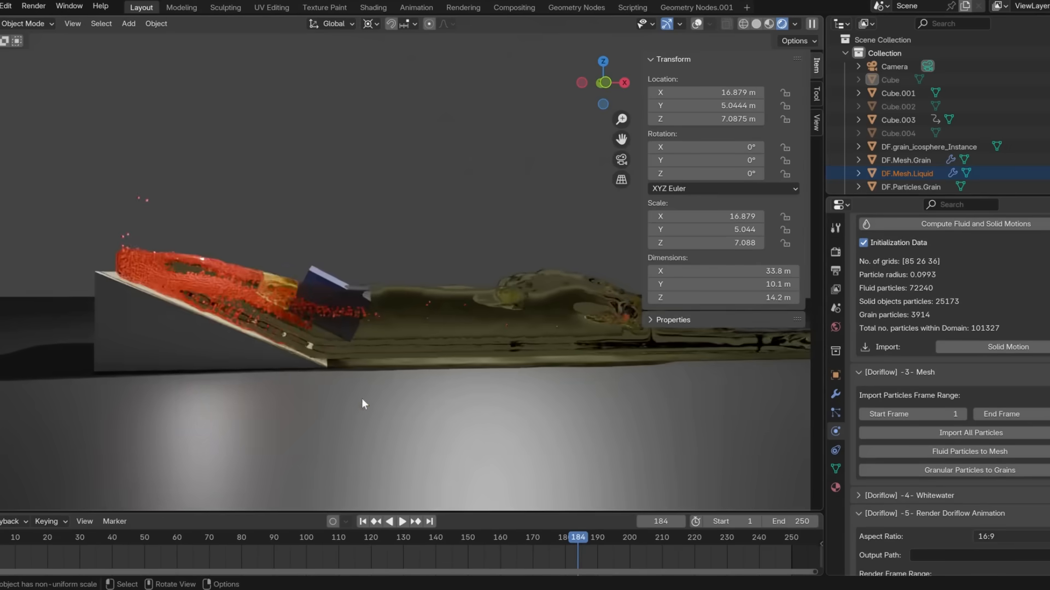
# - Examine the block and grains up close, then replay the animation to frame 216 with the whole ramp in view
pyautogui.scroll(5, 354, 395)
pyautogui.press('space')
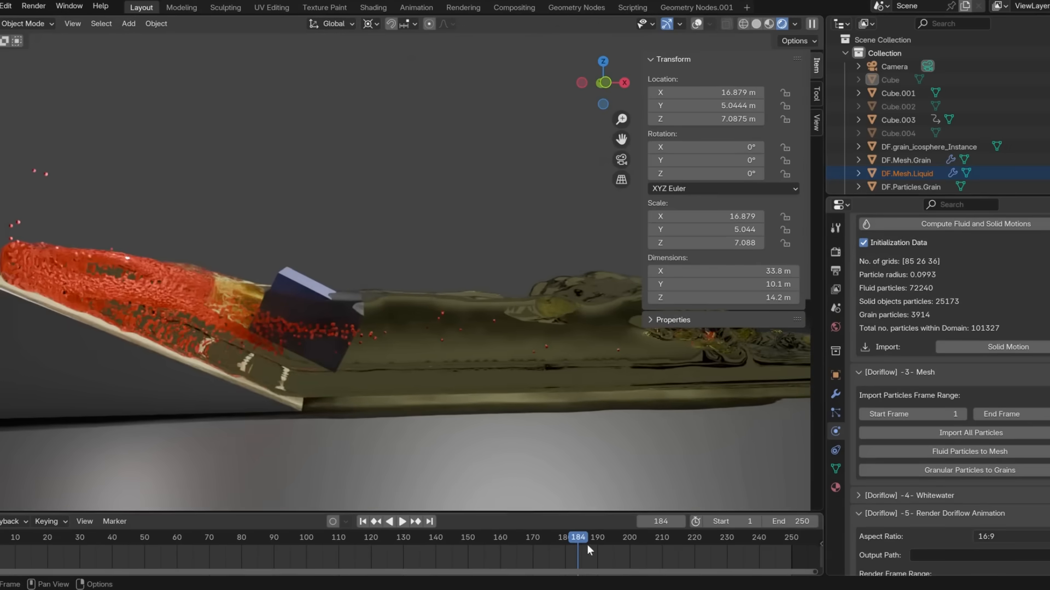
pyautogui.moveTo(666, 543); pyautogui.dragTo(737, 541)
pyautogui.scroll(-4, 639, 451)
pyautogui.keyDown('shift'); pyautogui.moveTo(597, 354); pyautogui.dragTo(495, 413, button='middle'); pyautogui.keyUp('shift')
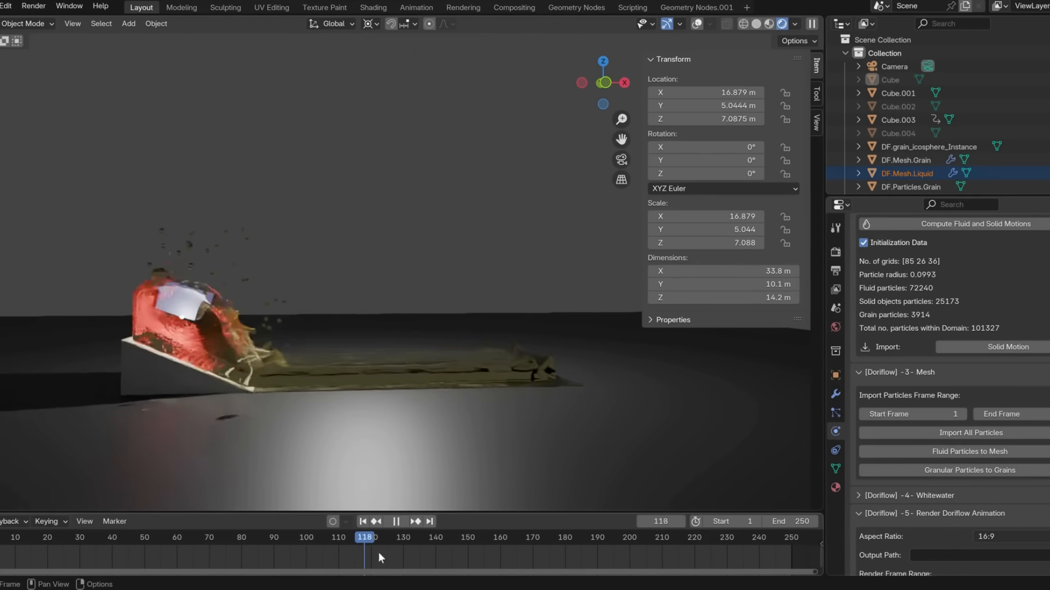
pyautogui.press('space')
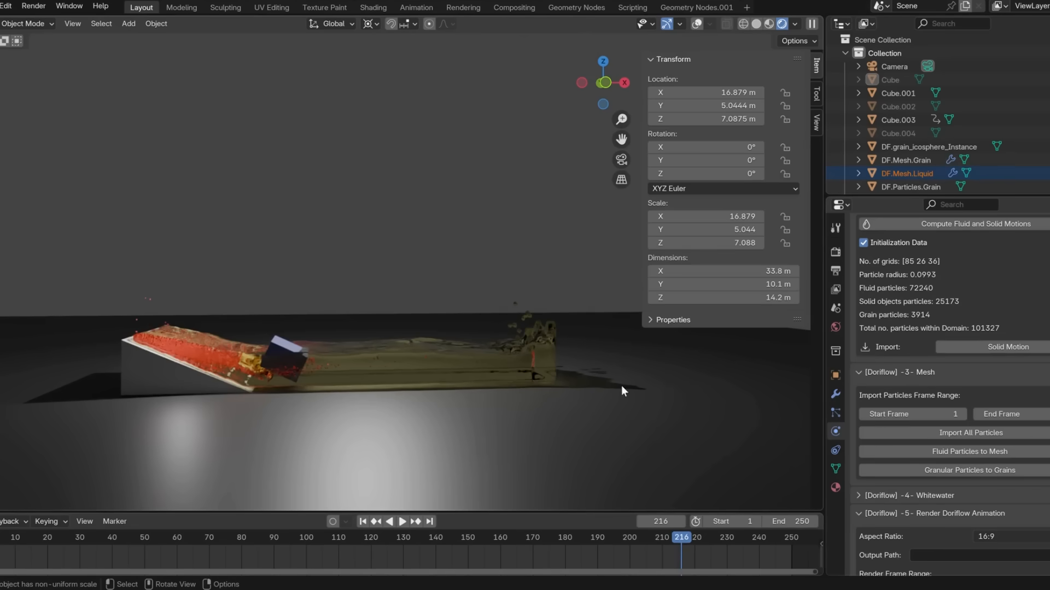
# - Create a folder named render inside E:\DORIFLOW CASES\112 - tutorial 3\ and set it as the Doriflow render output path
pyautogui.scroll(-3, 964, 415)
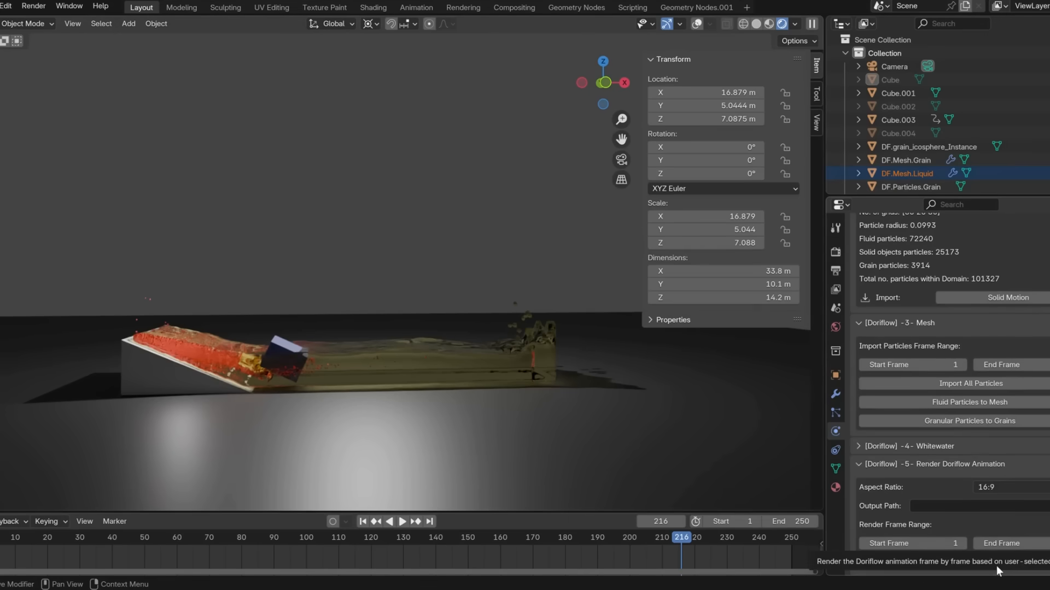
pyautogui.click(1049, 506)
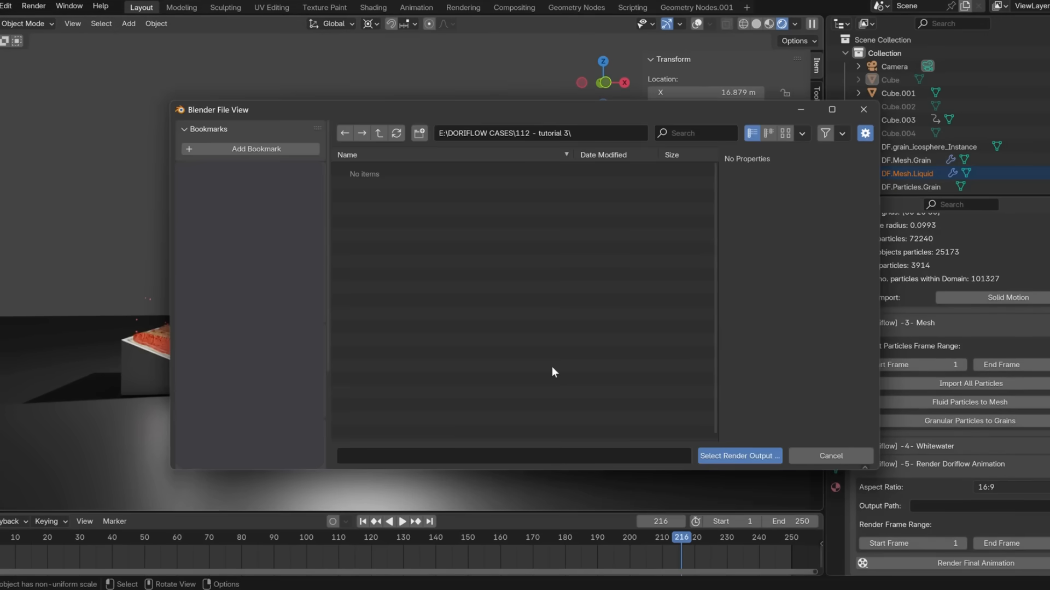
pyautogui.click(422, 137)
pyautogui.write('rend')
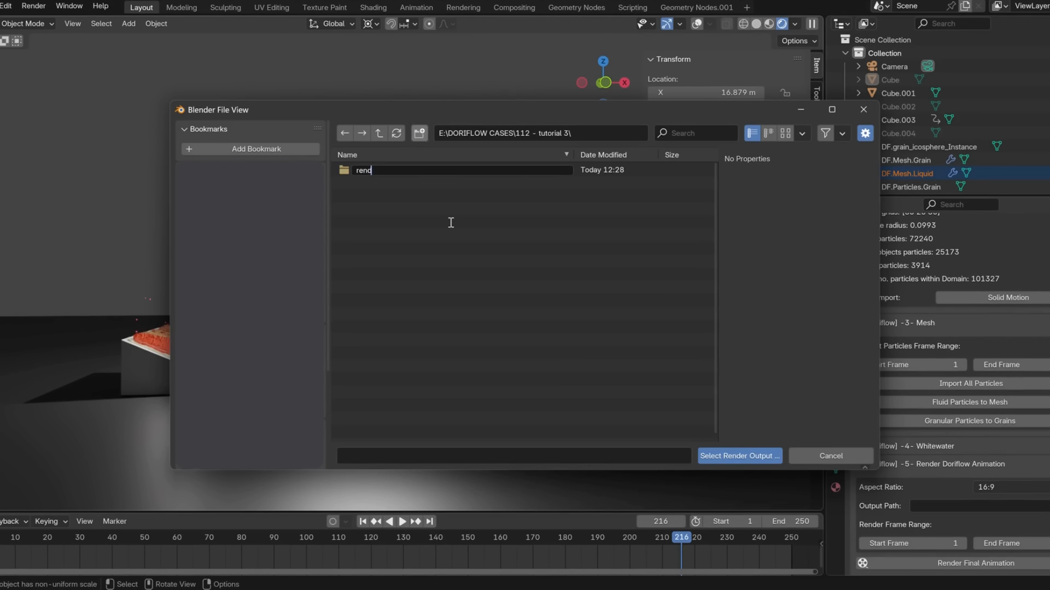
pyautogui.write('er')
pyautogui.press('Return')
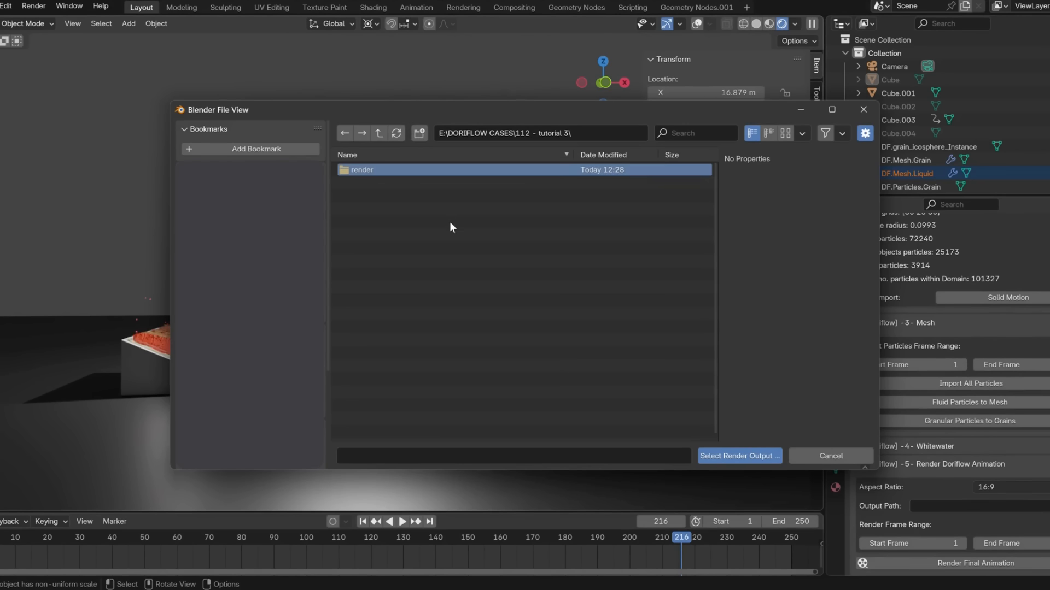
pyautogui.click(747, 456)
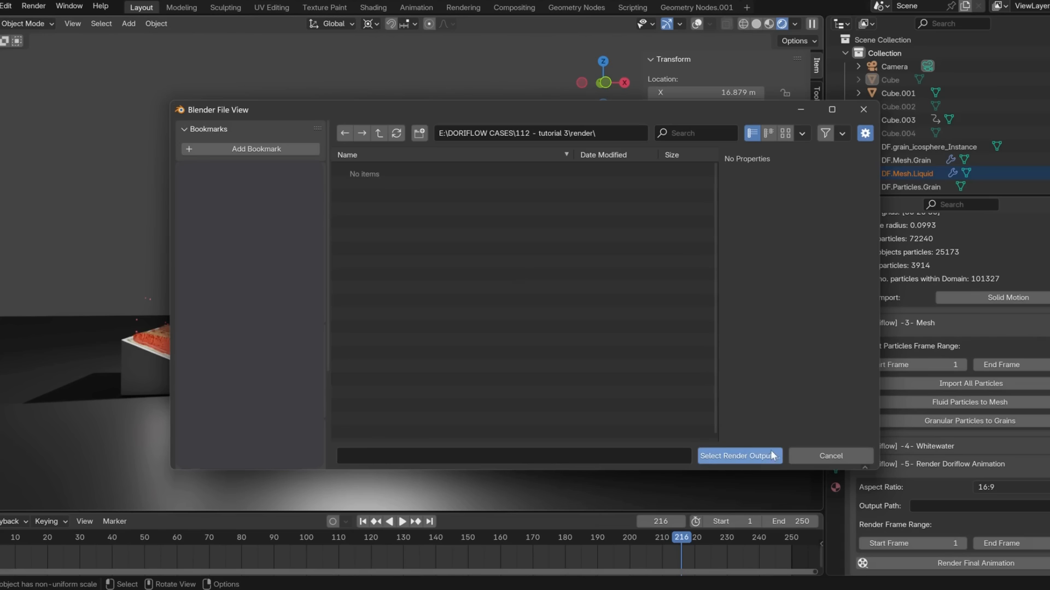
pyautogui.click(770, 454)
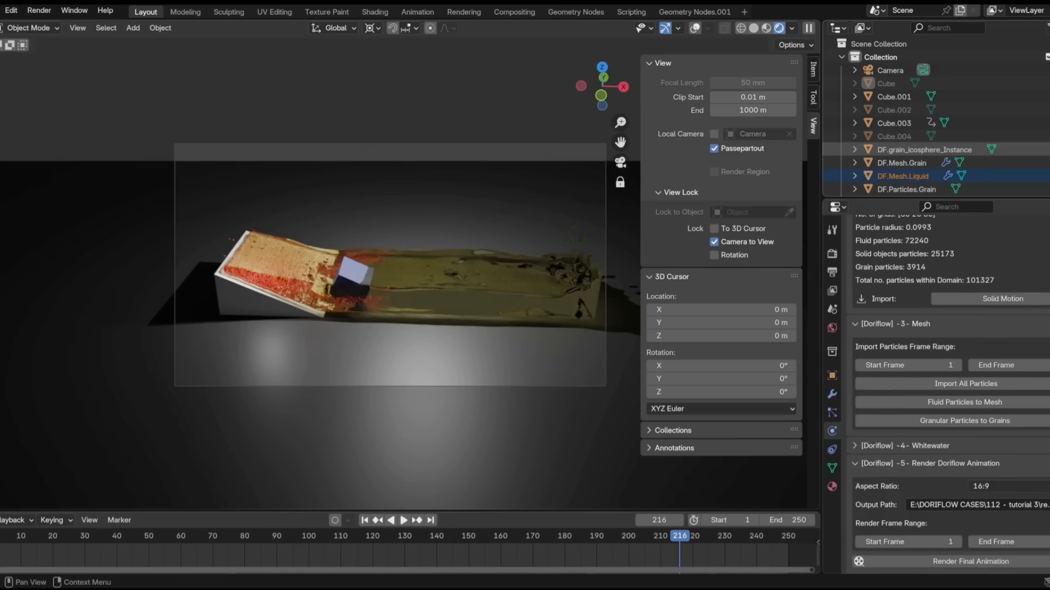
# - Render a test image of frame 216 through the camera, inspect it and close the render window
pyautogui.click(39, 10)
pyautogui.click(57, 26)
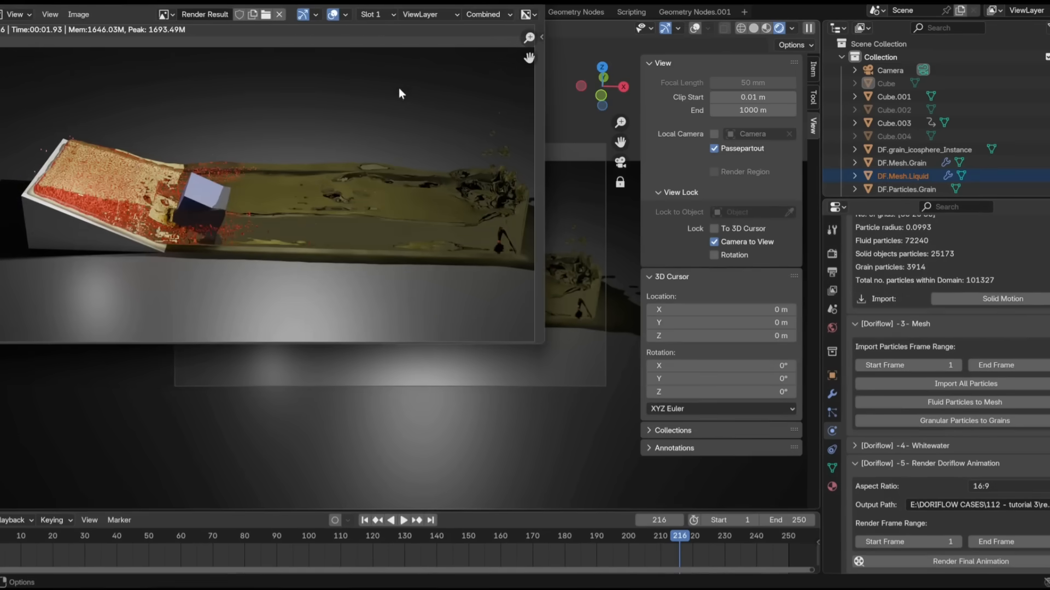
pyautogui.moveTo(381, 11); pyautogui.dragTo(435, 142)
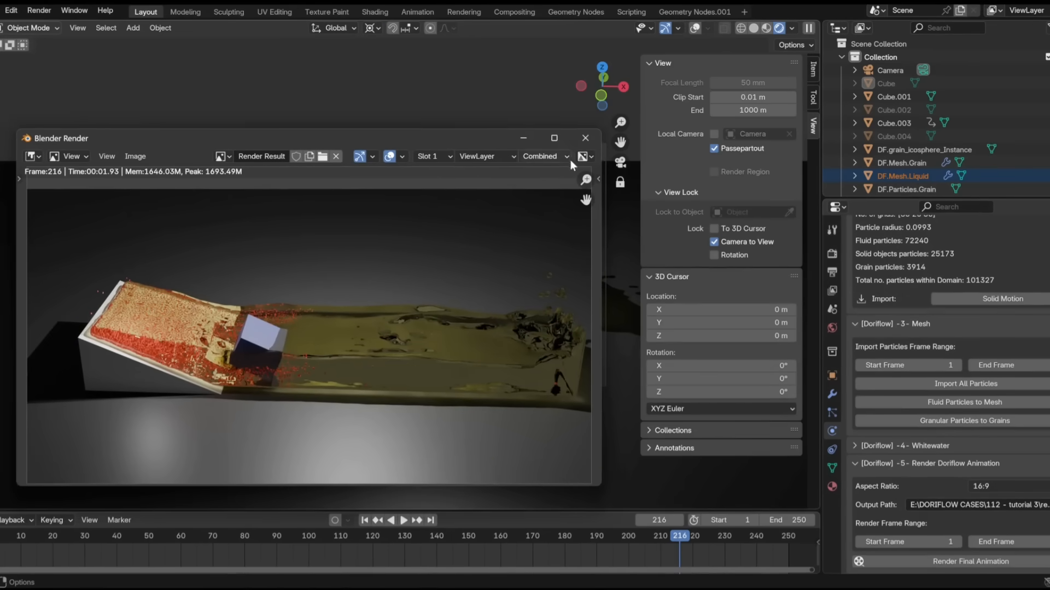
pyautogui.click(583, 139)
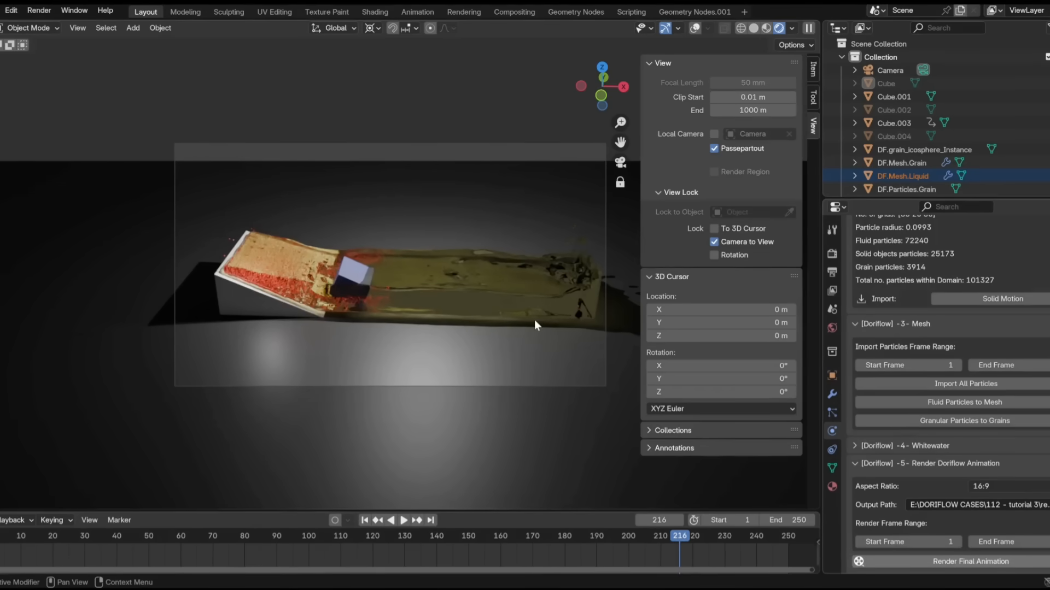
# - Set the start frame of the Doriflow render range to 6 and scrub the timeline to frame 8
pyautogui.hotkey('shift', 'Left')
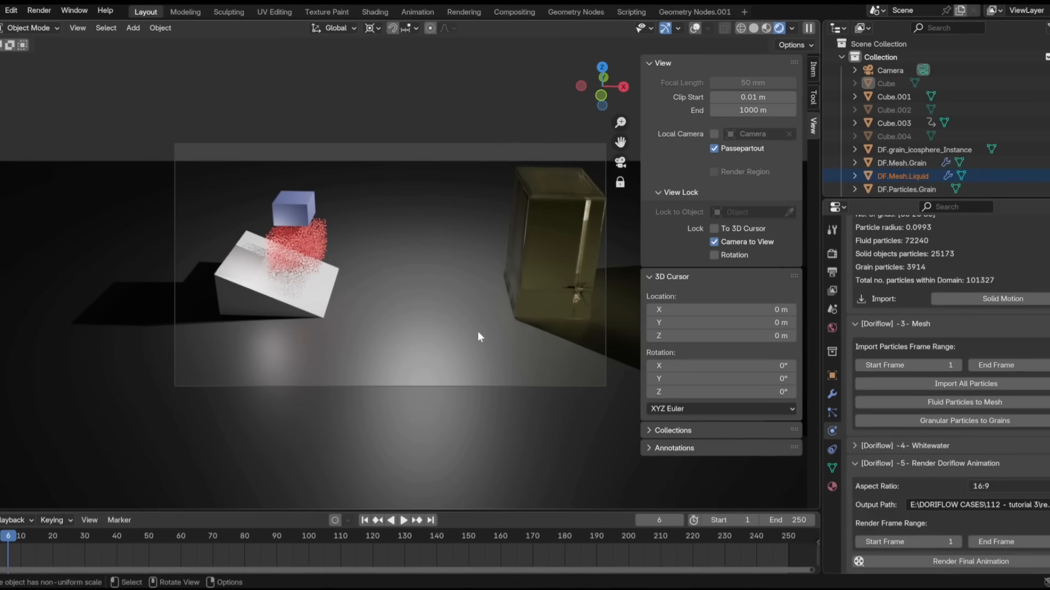
pyautogui.press('Escape')
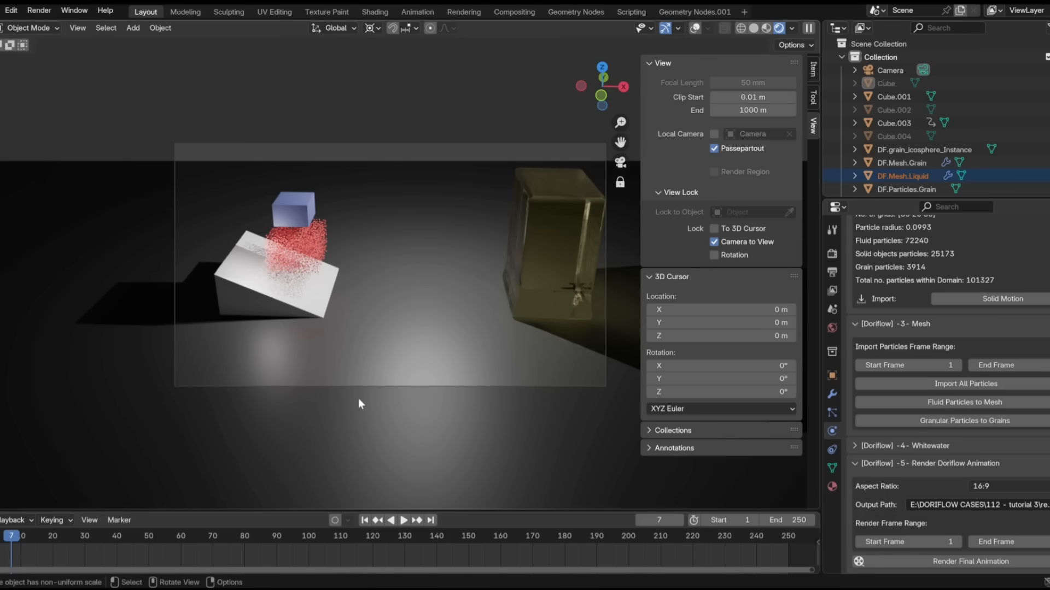
pyautogui.click(921, 542)
pyautogui.press('Return')
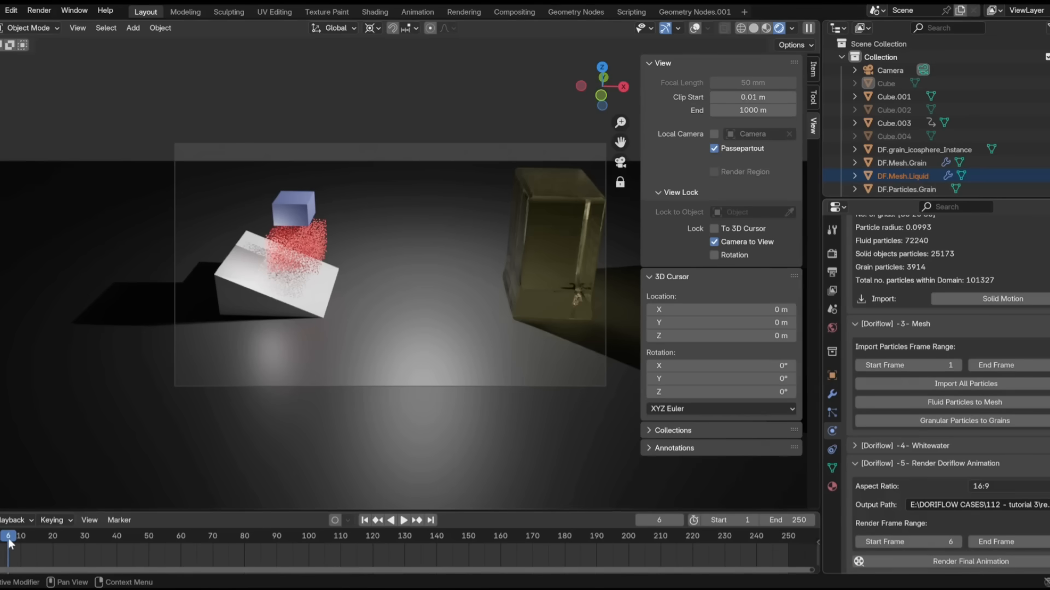
pyautogui.moveTo(9, 541); pyautogui.dragTo(15, 539)
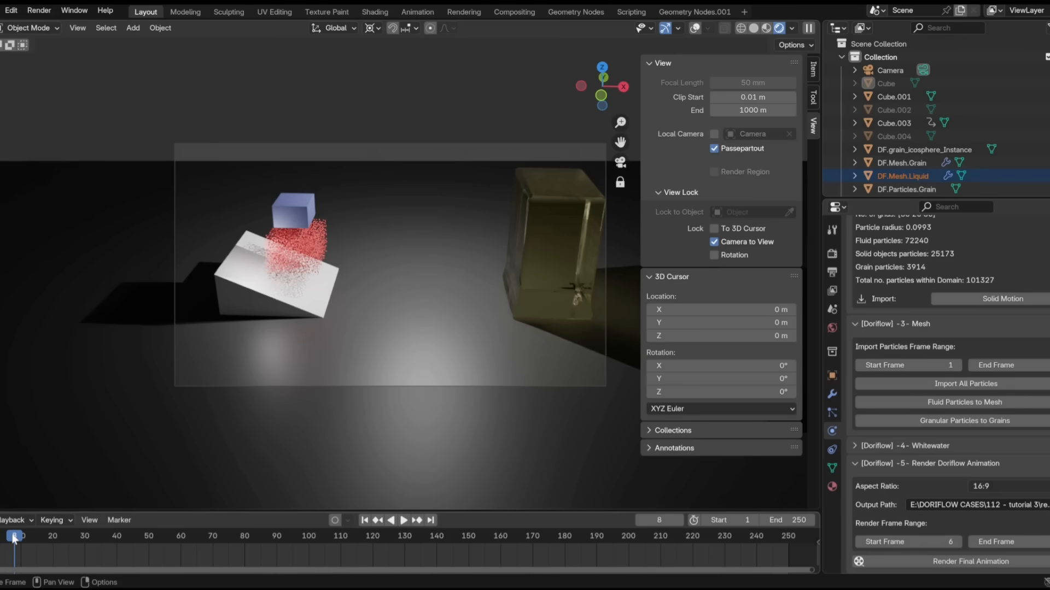